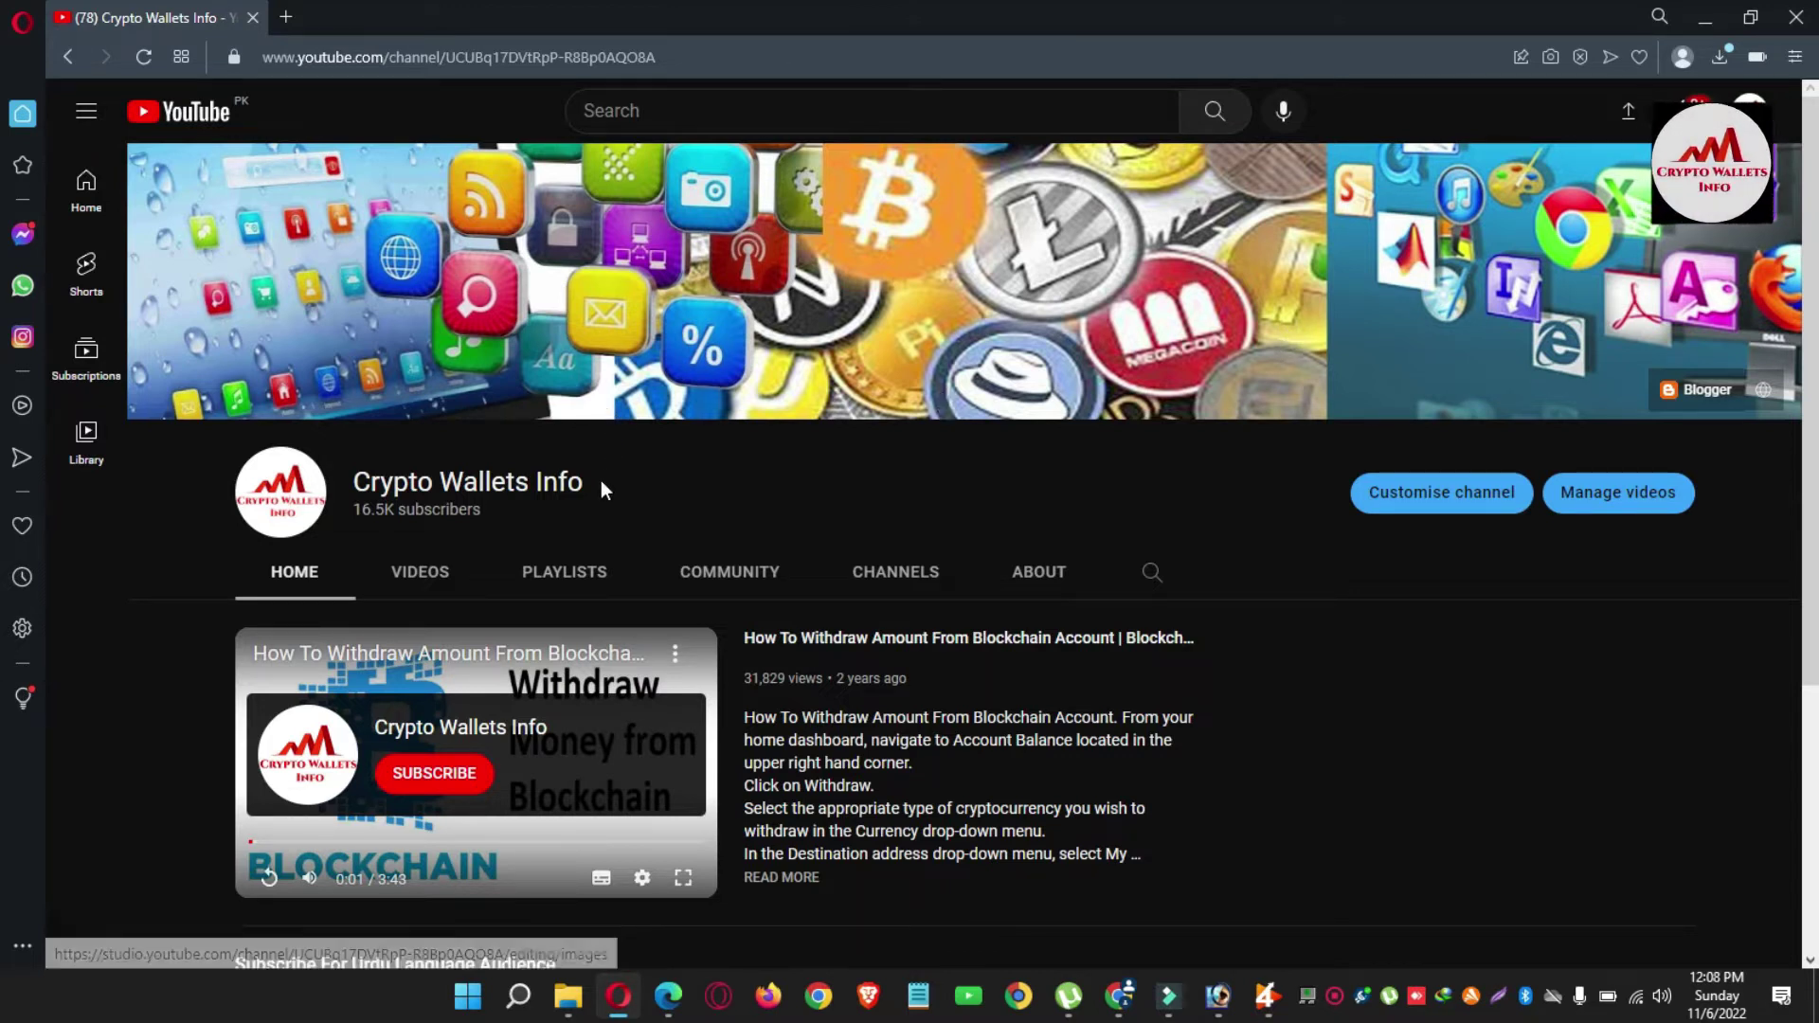
Look over the Crypto Wallets Info channel's home page on YouTube, from the channel name to the featured channel for Urdu viewers
left_click_drag(600, 480, 364, 474)
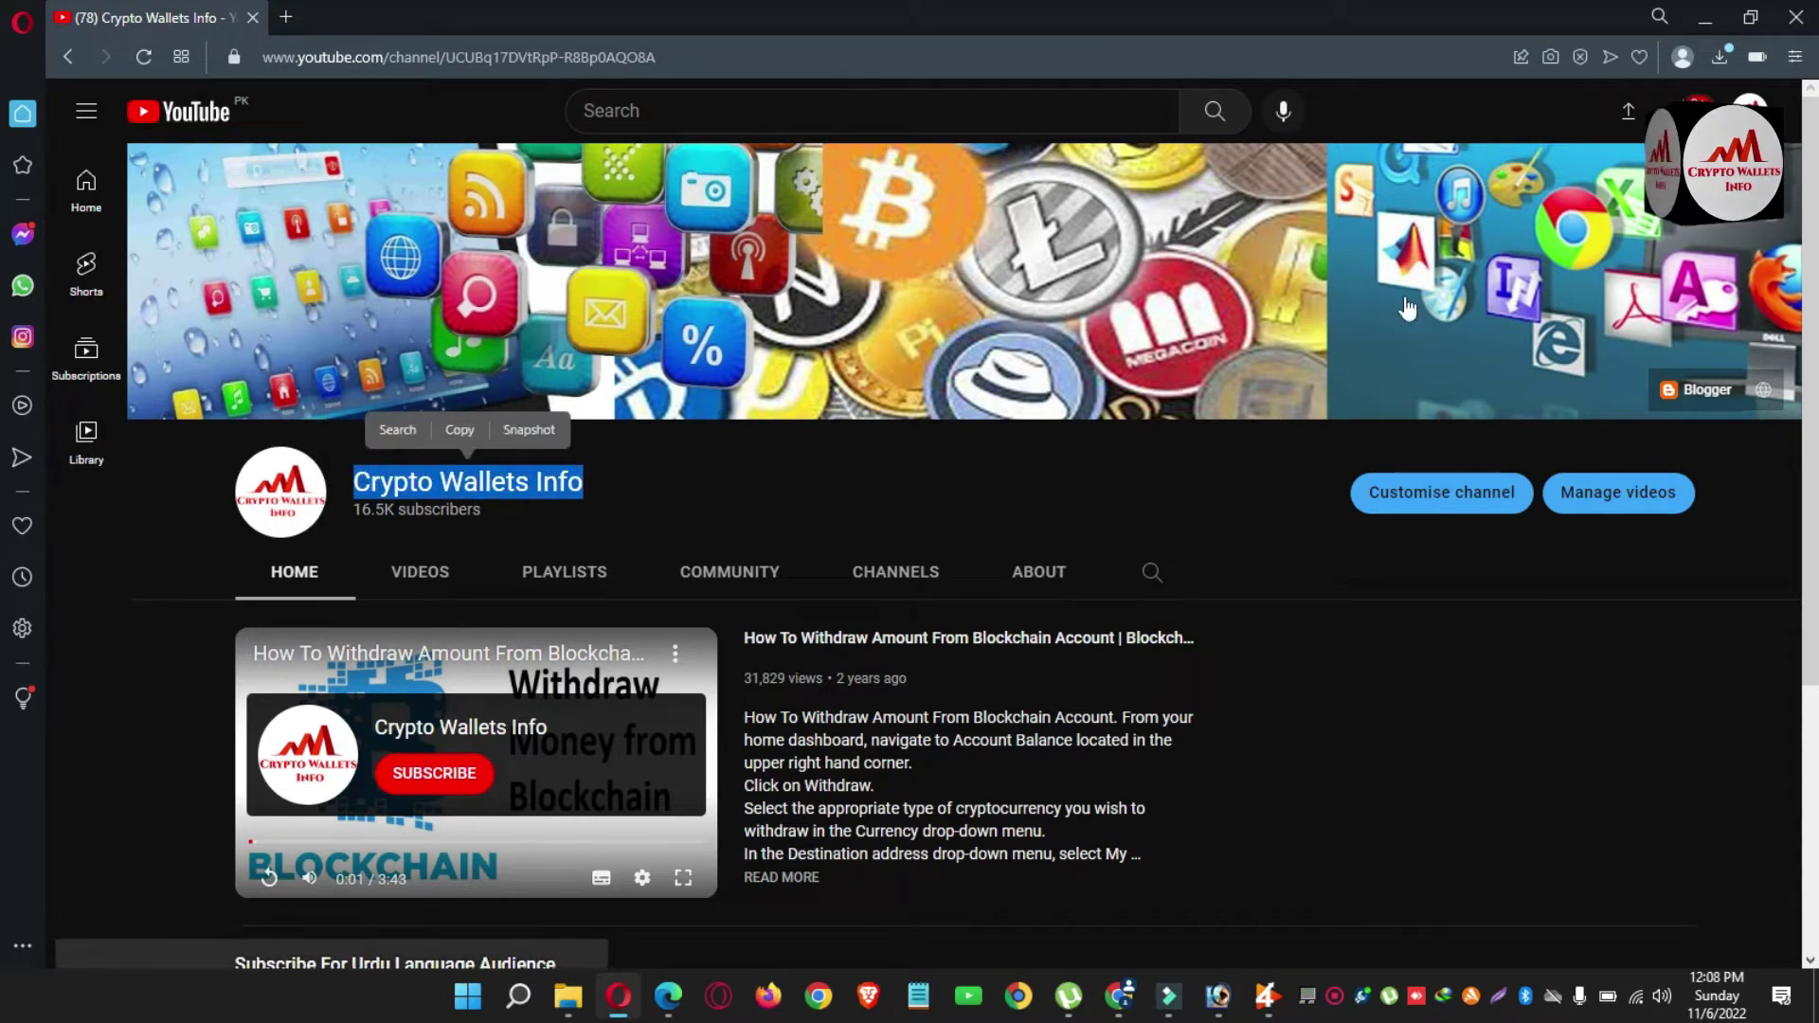
scroll(365, 474, "down", 5)
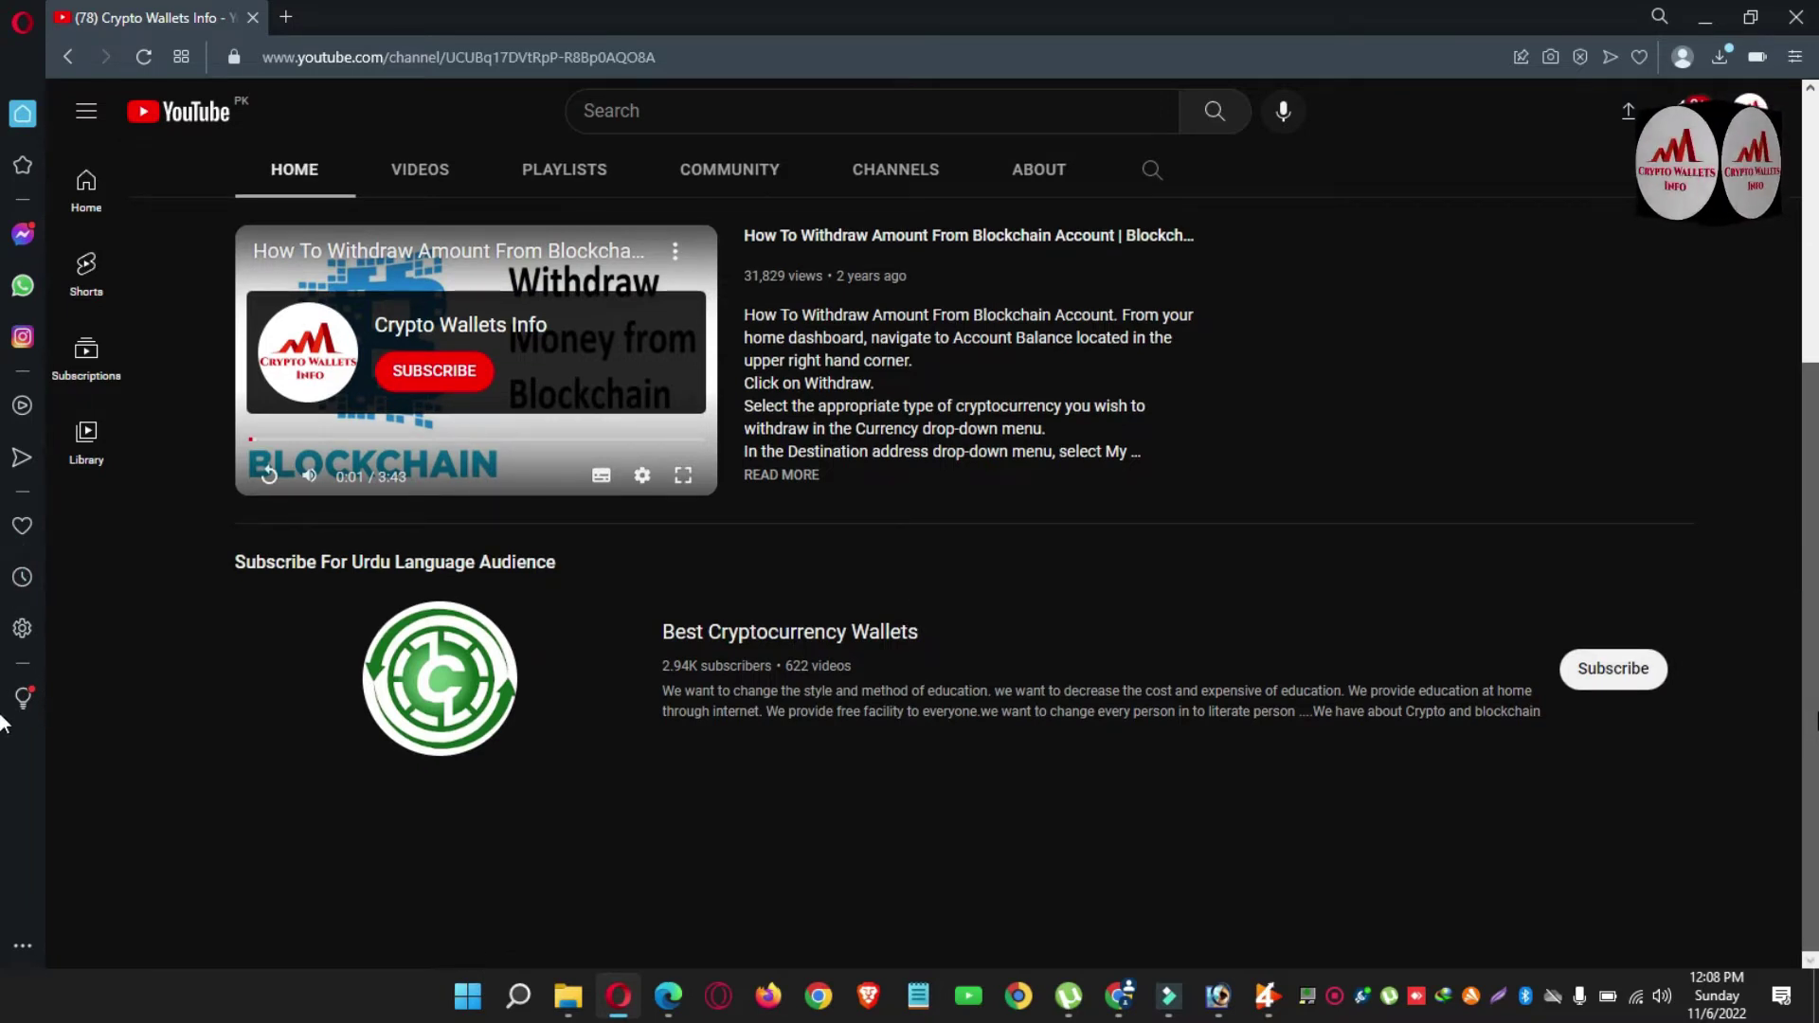
key("Home")
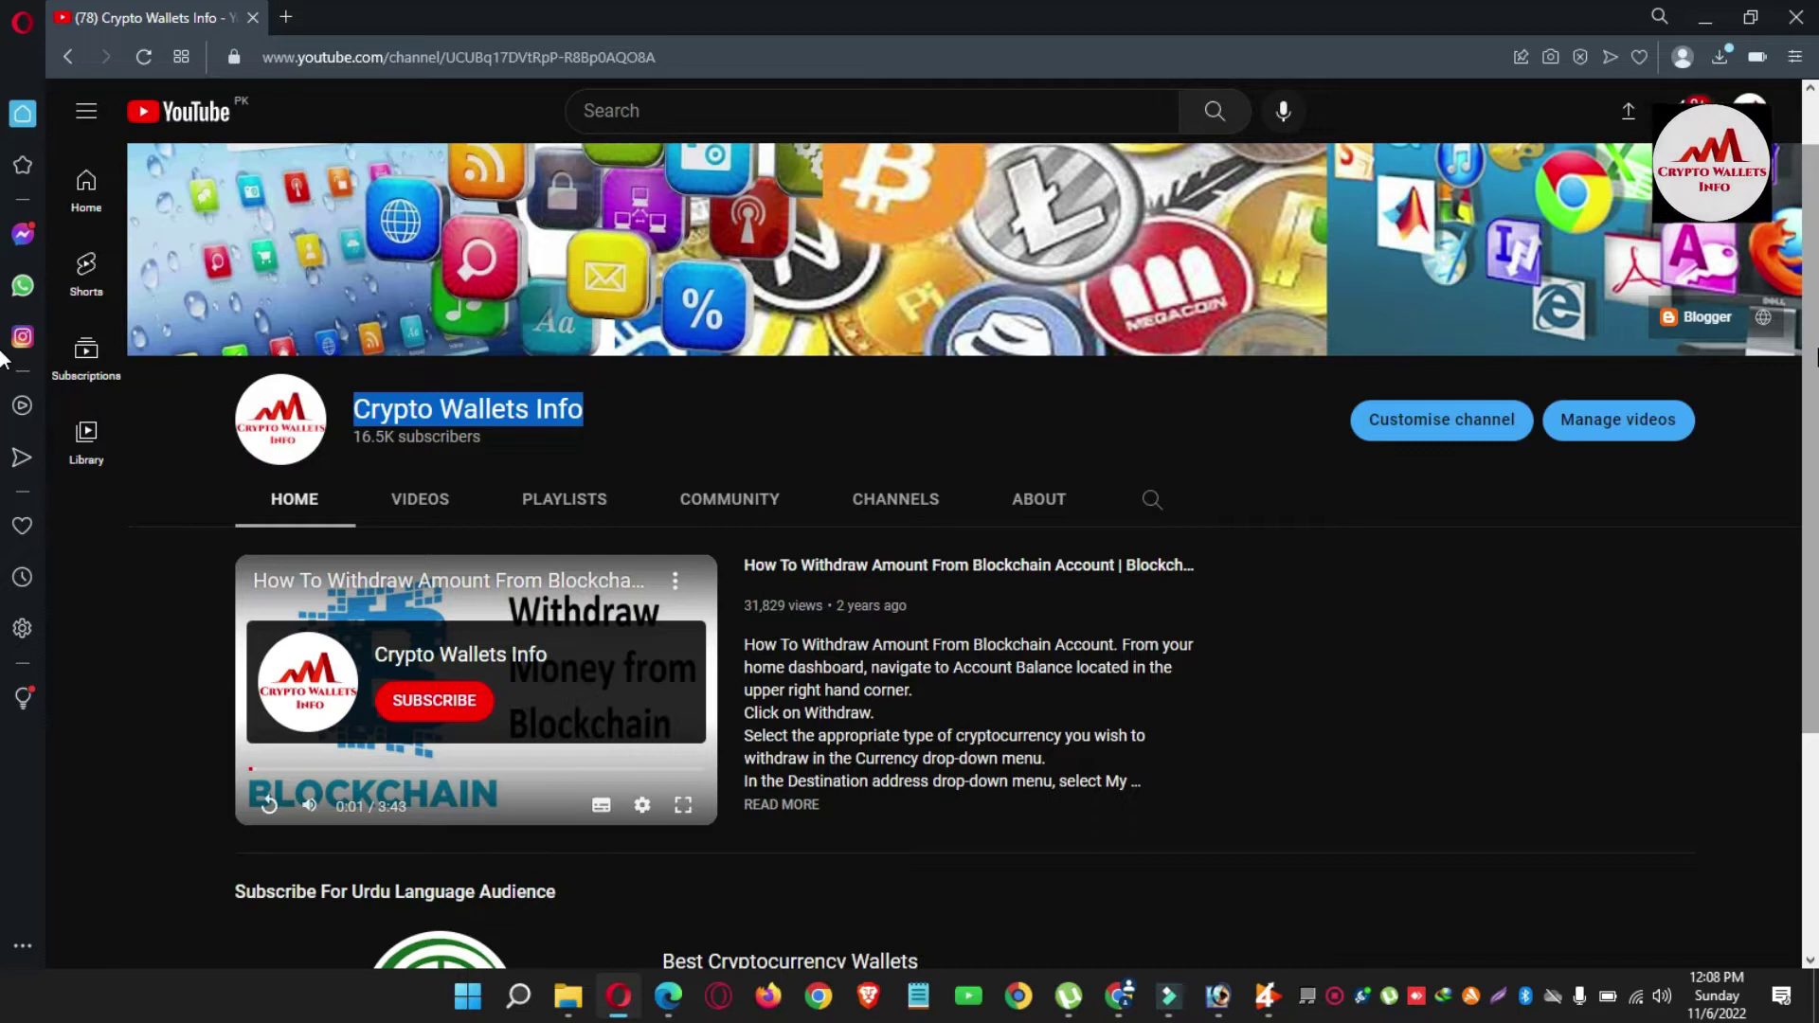
Switch to the Chrome window, open the Coin98 wallet extension and dismiss the Avast threat alert
left_click(1703, 18)
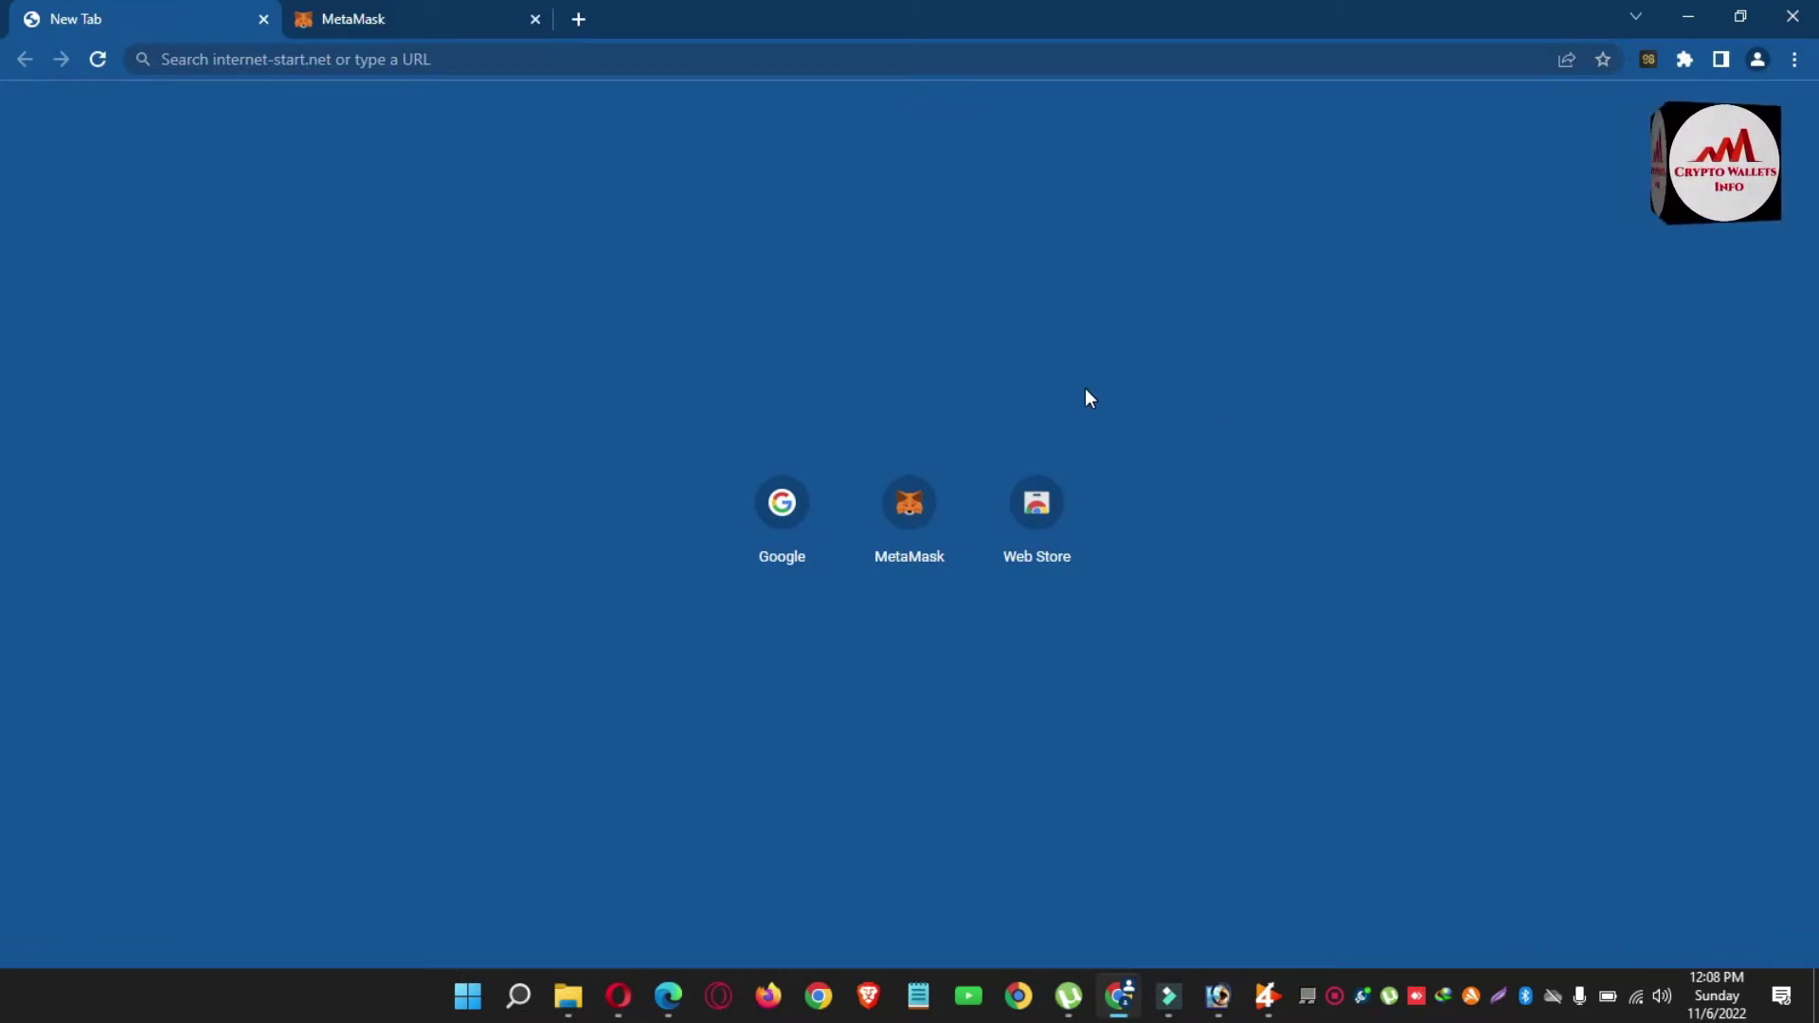
left_click(1646, 64)
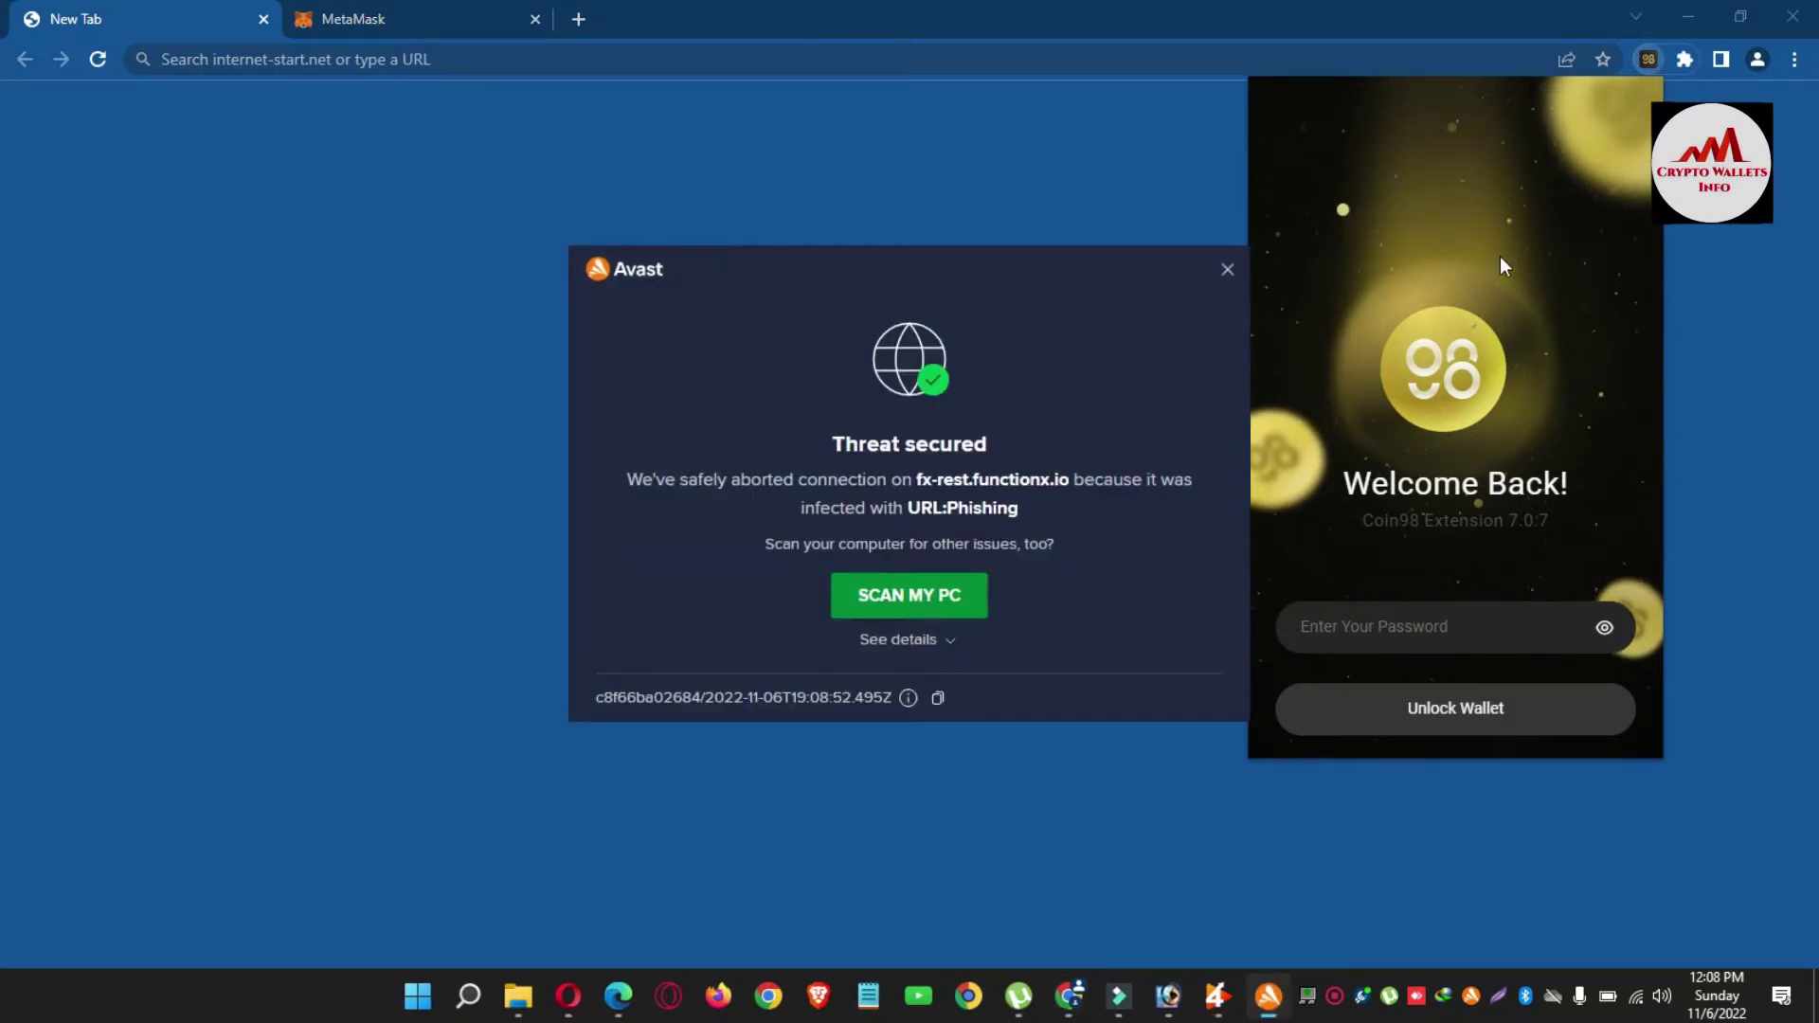
left_click(1226, 270)
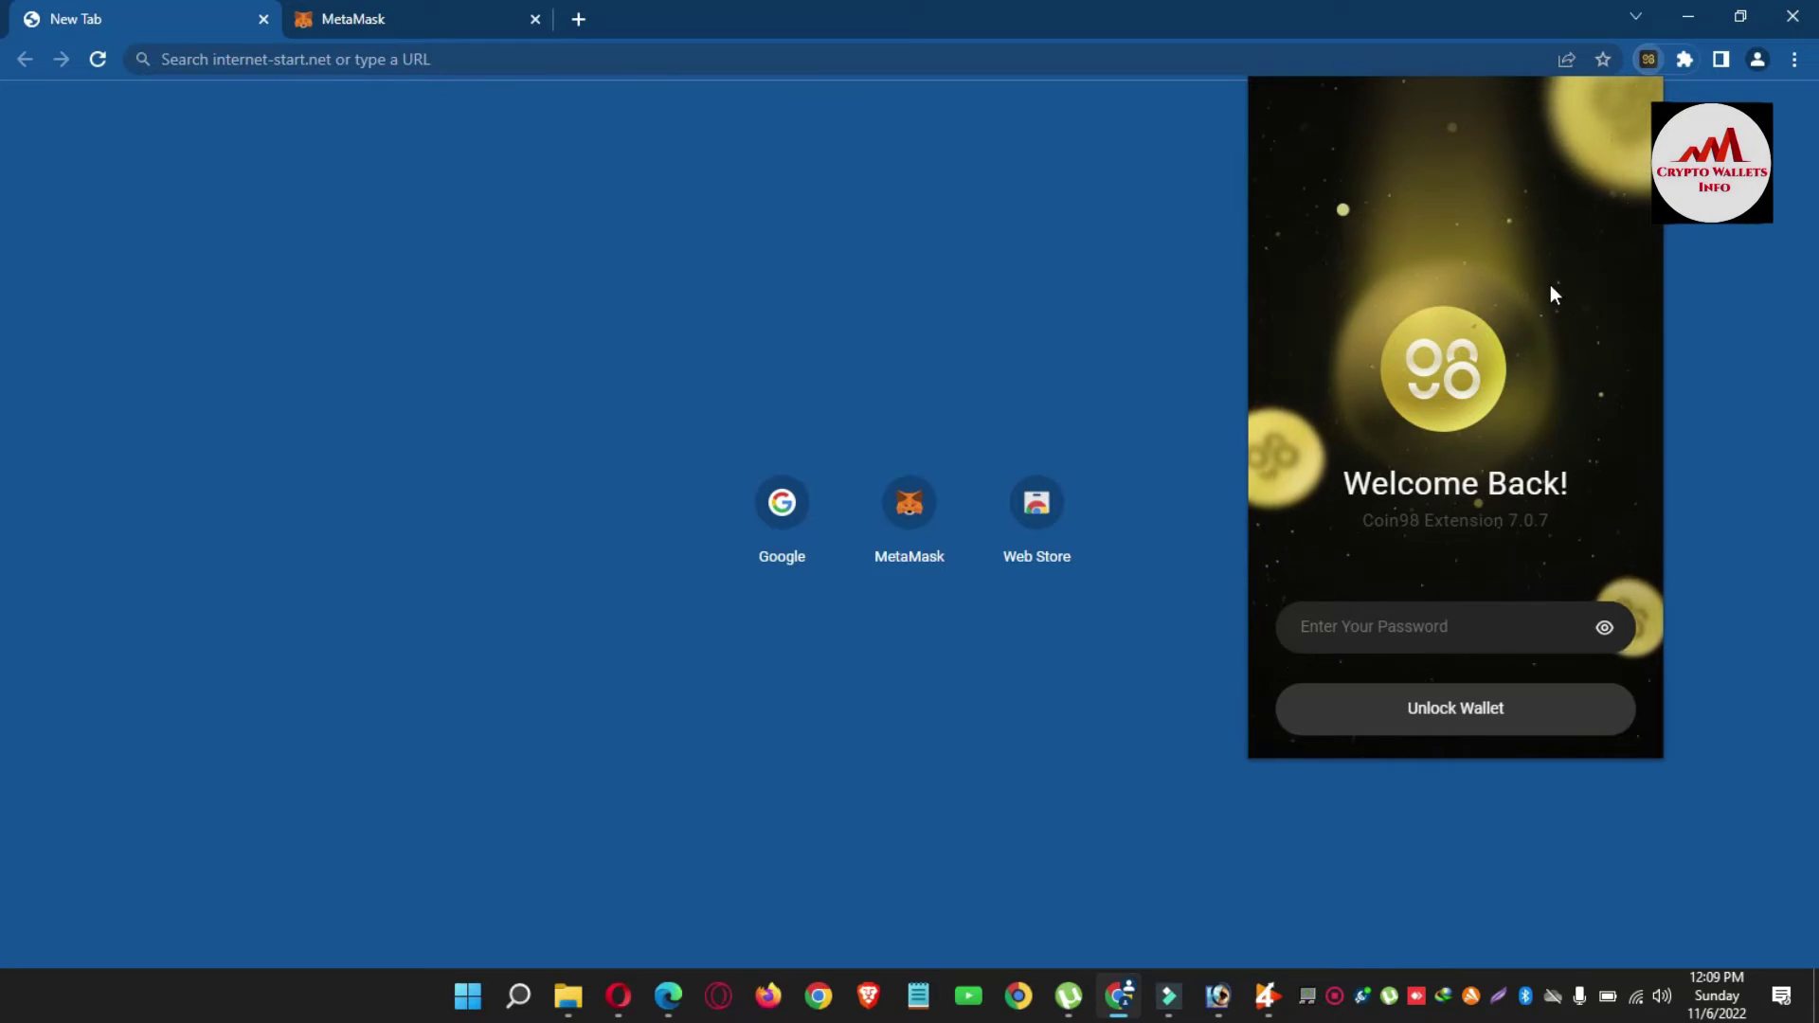
Unlock the MetaMask wallet by entering the wallet password
left_click(363, 20)
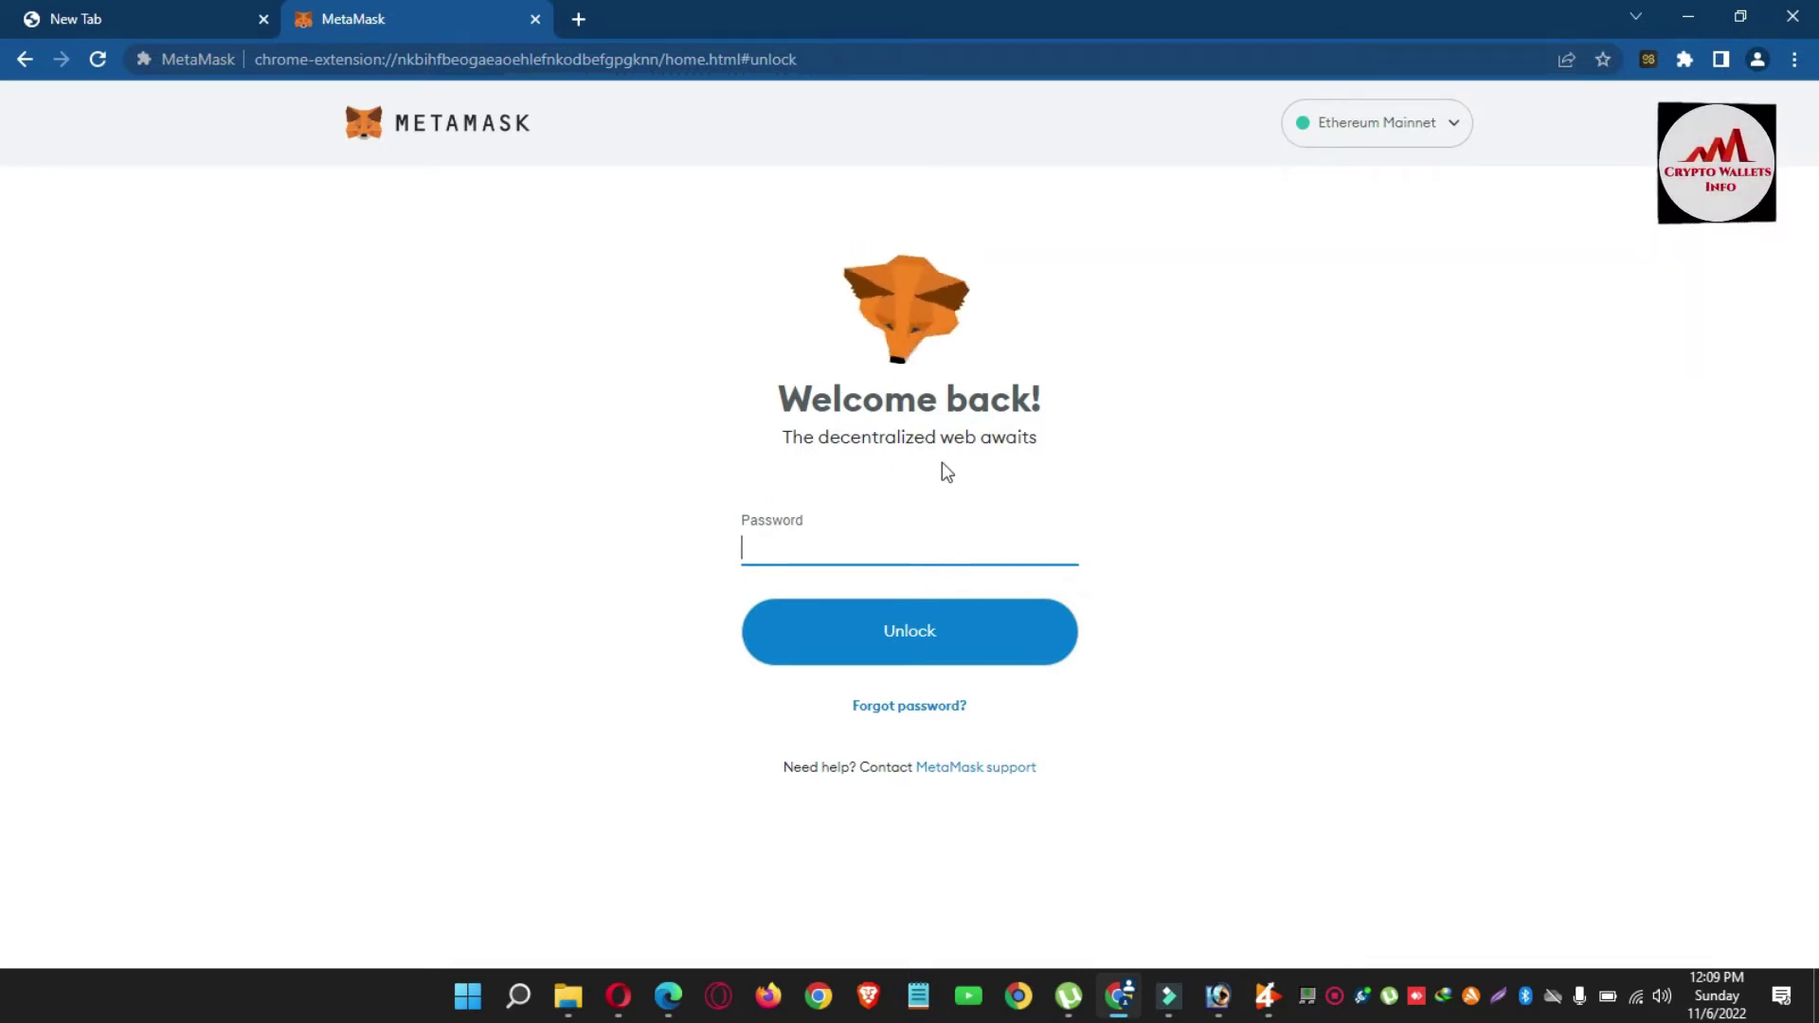
left_click(858, 529)
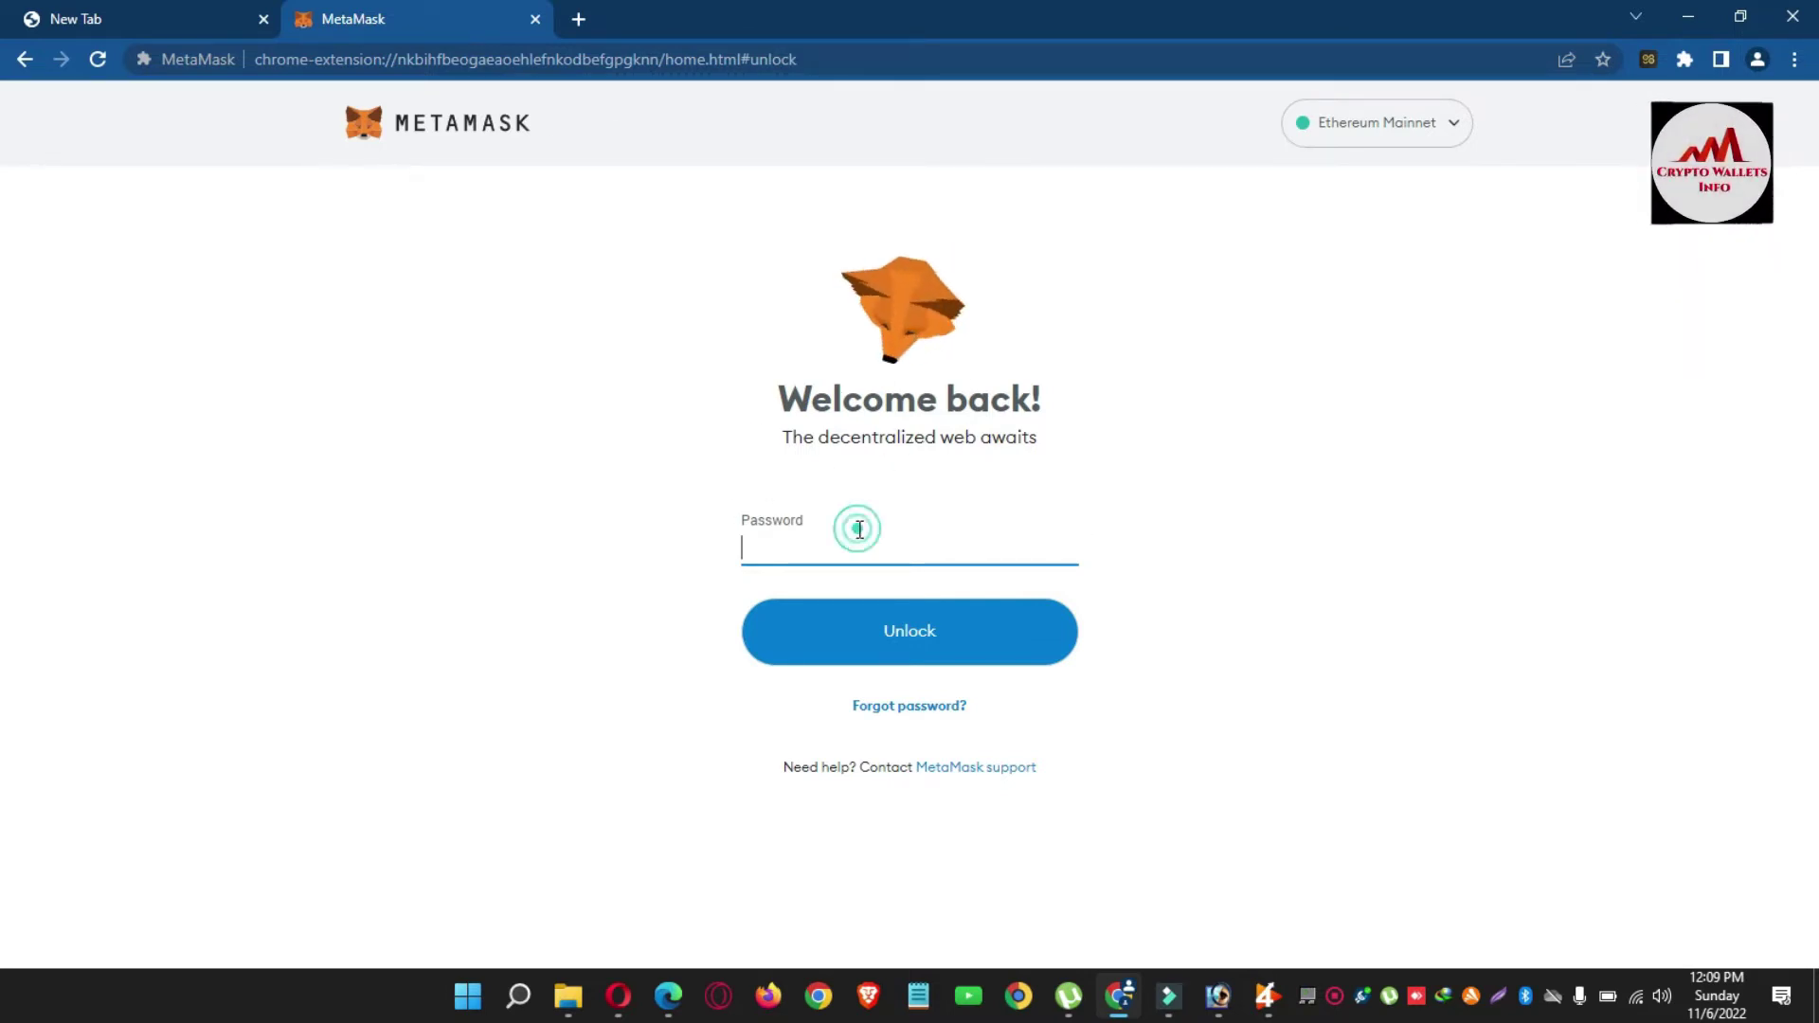
type("a")
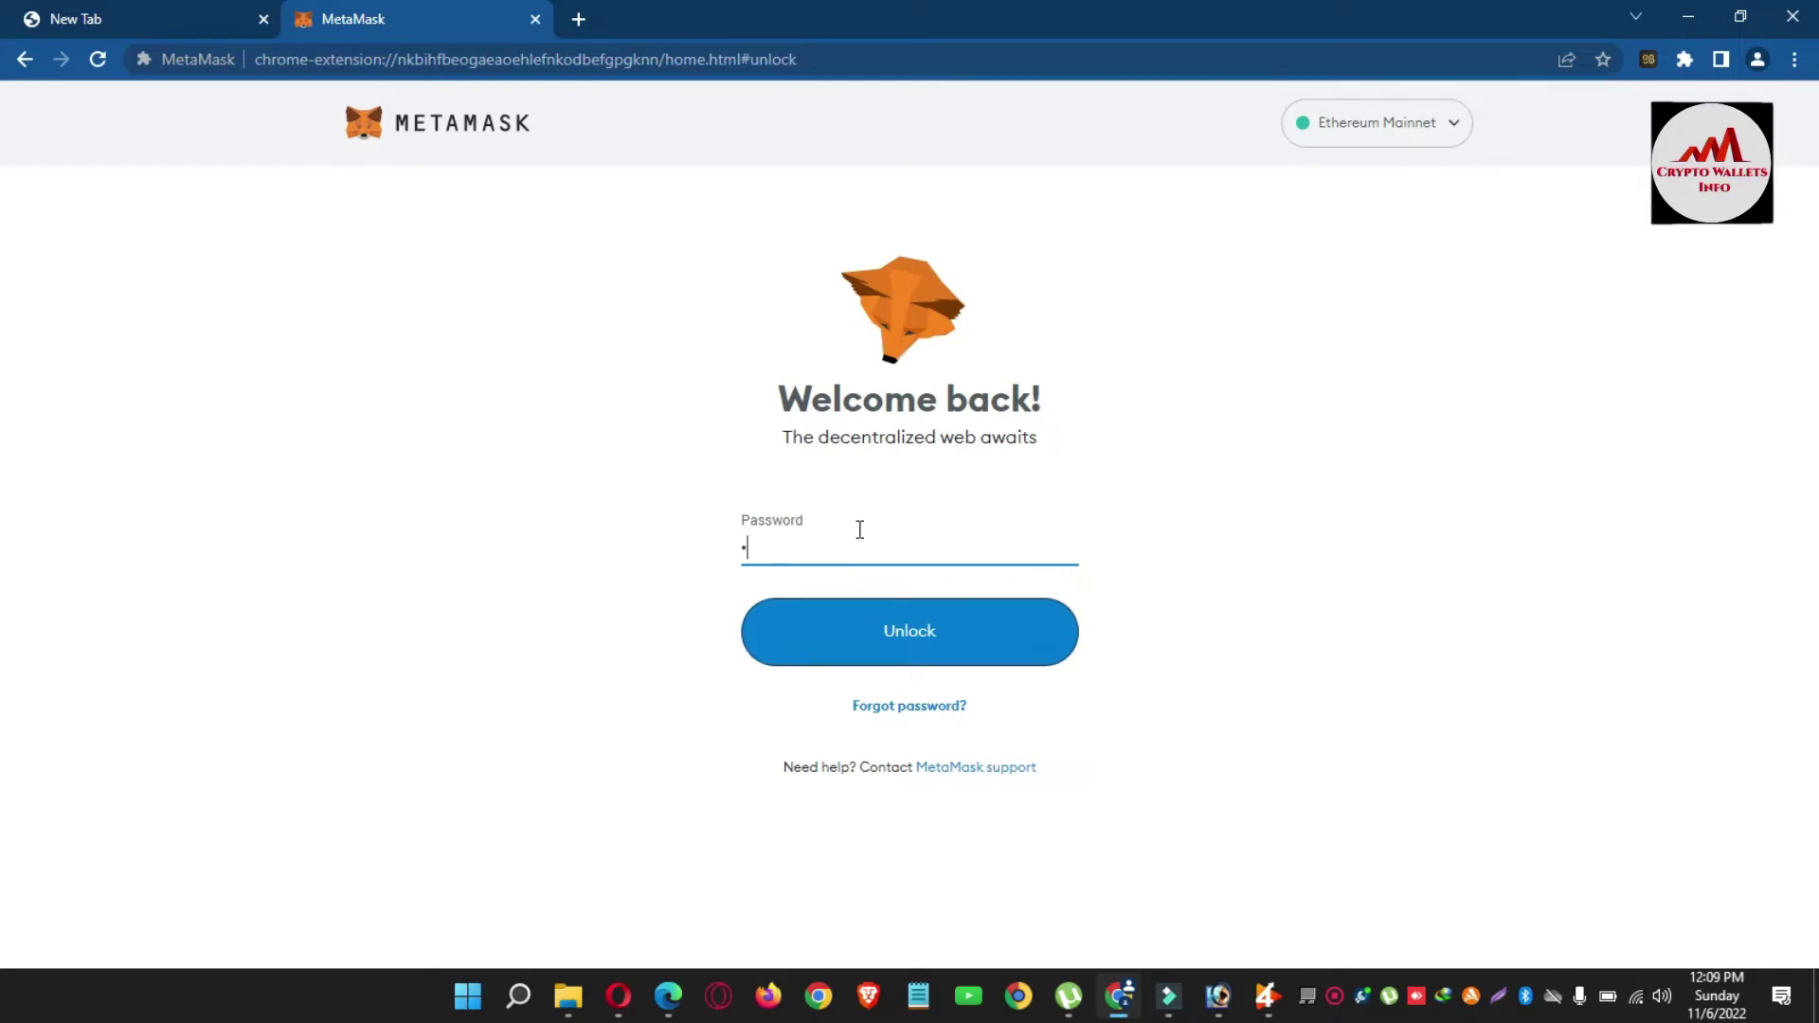
type("aaaaa")
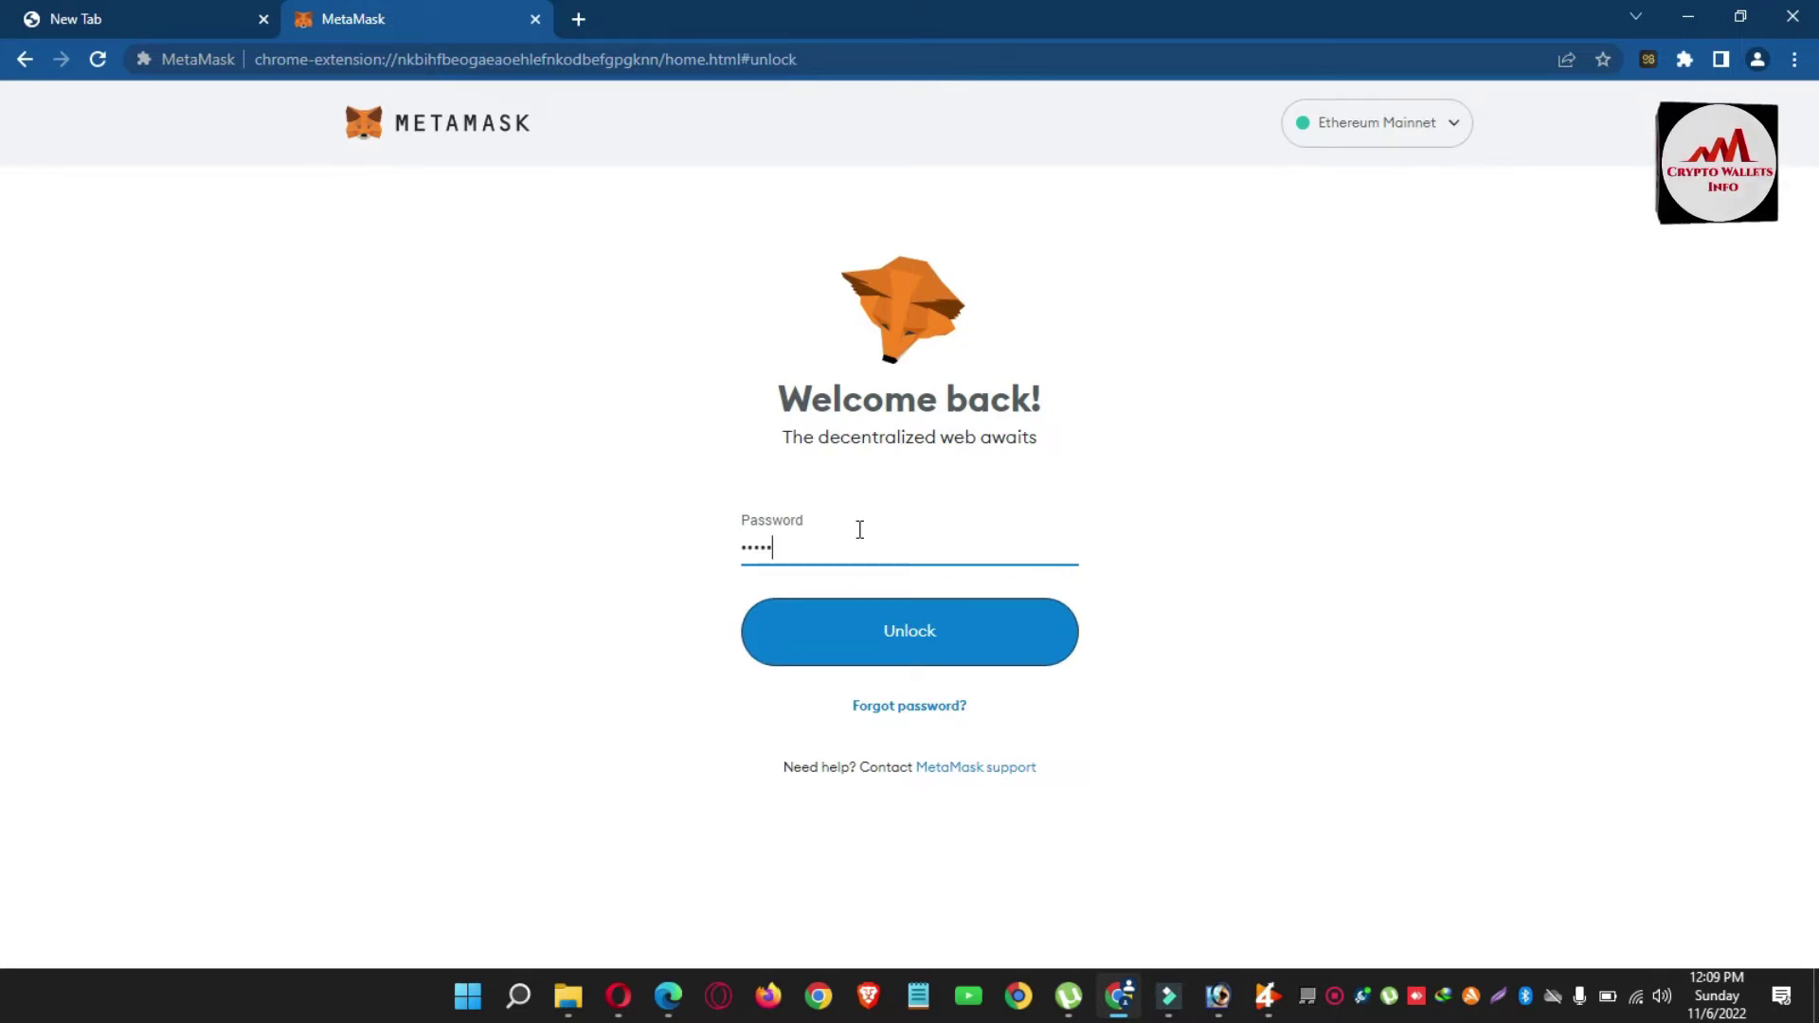
type("aaaaa")
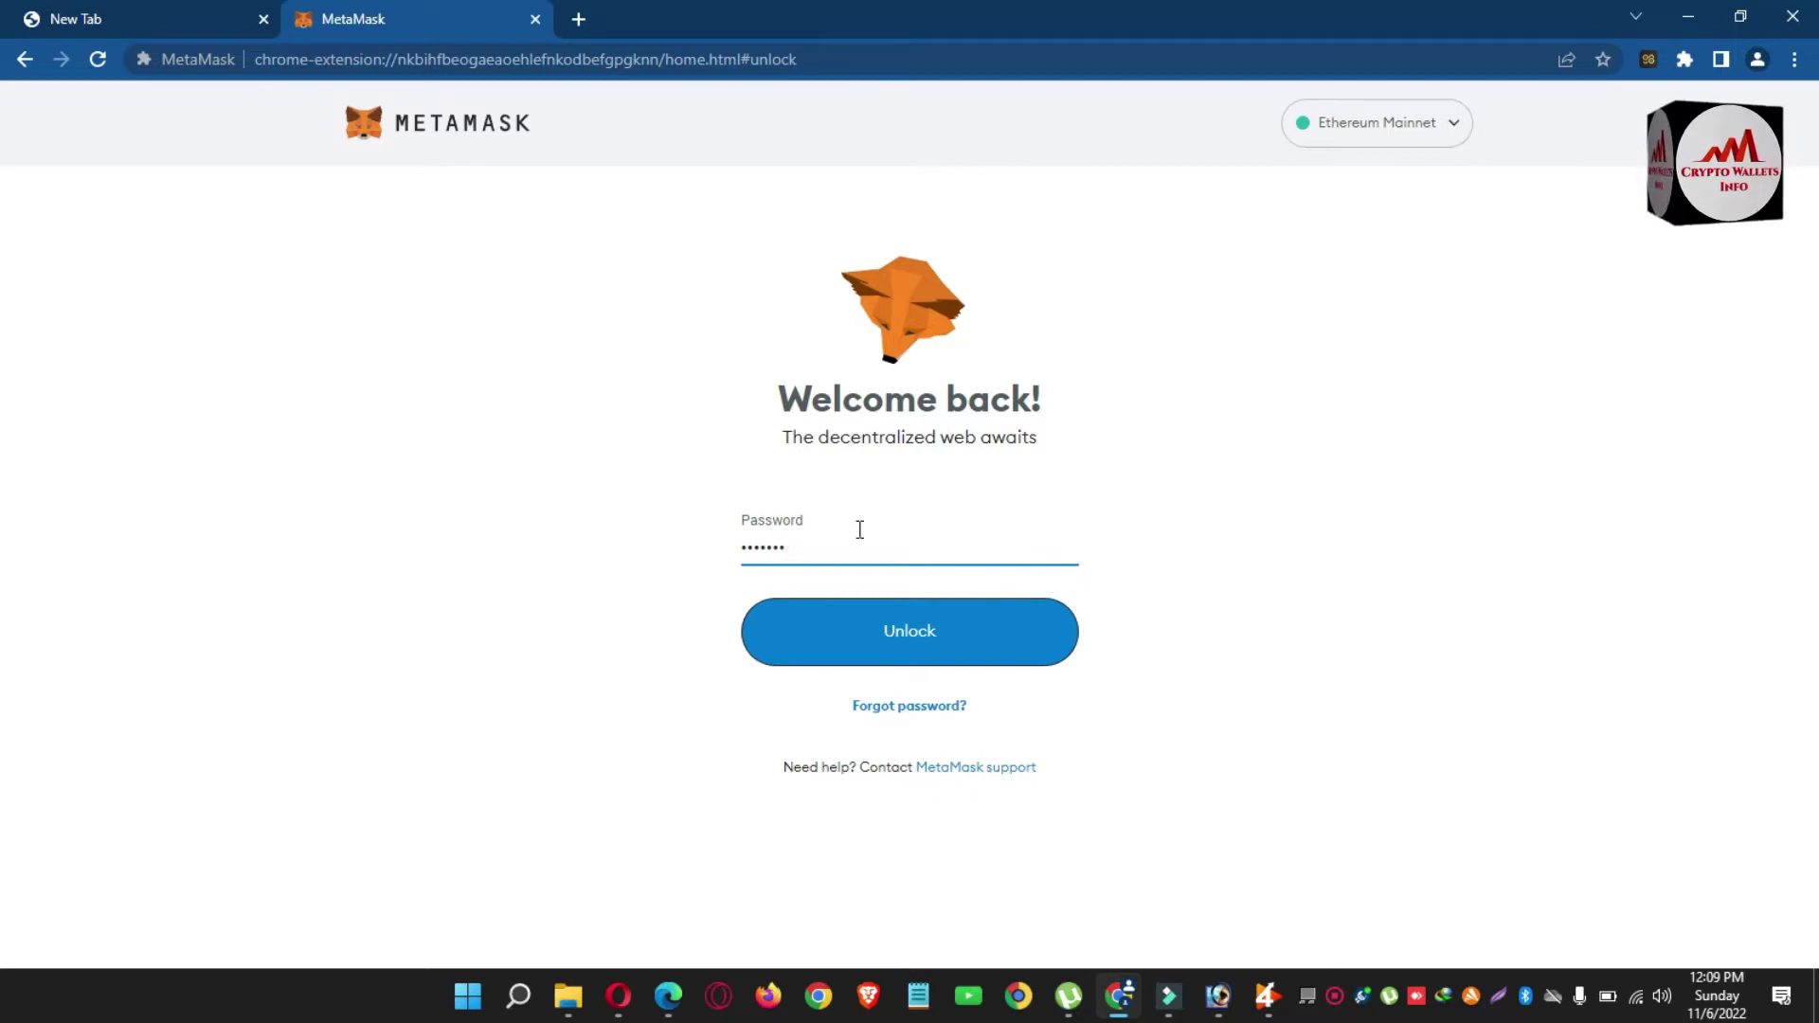
type("aa")
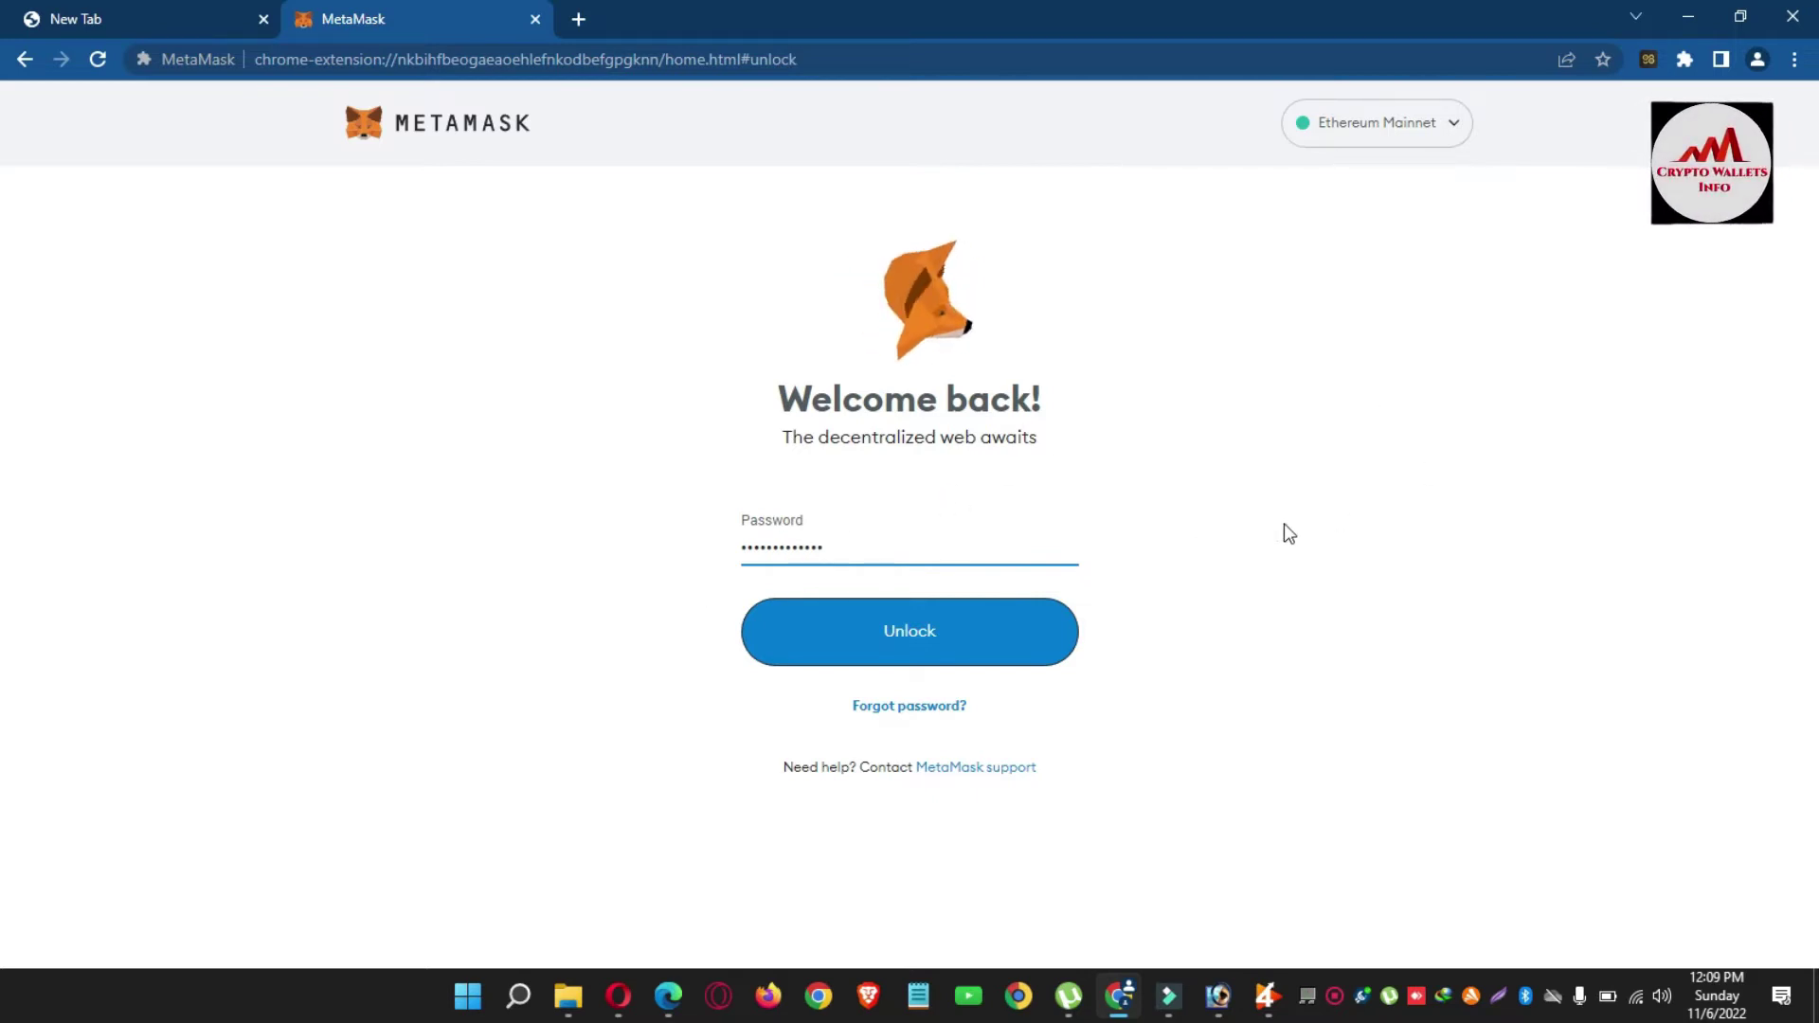
left_click(915, 633)
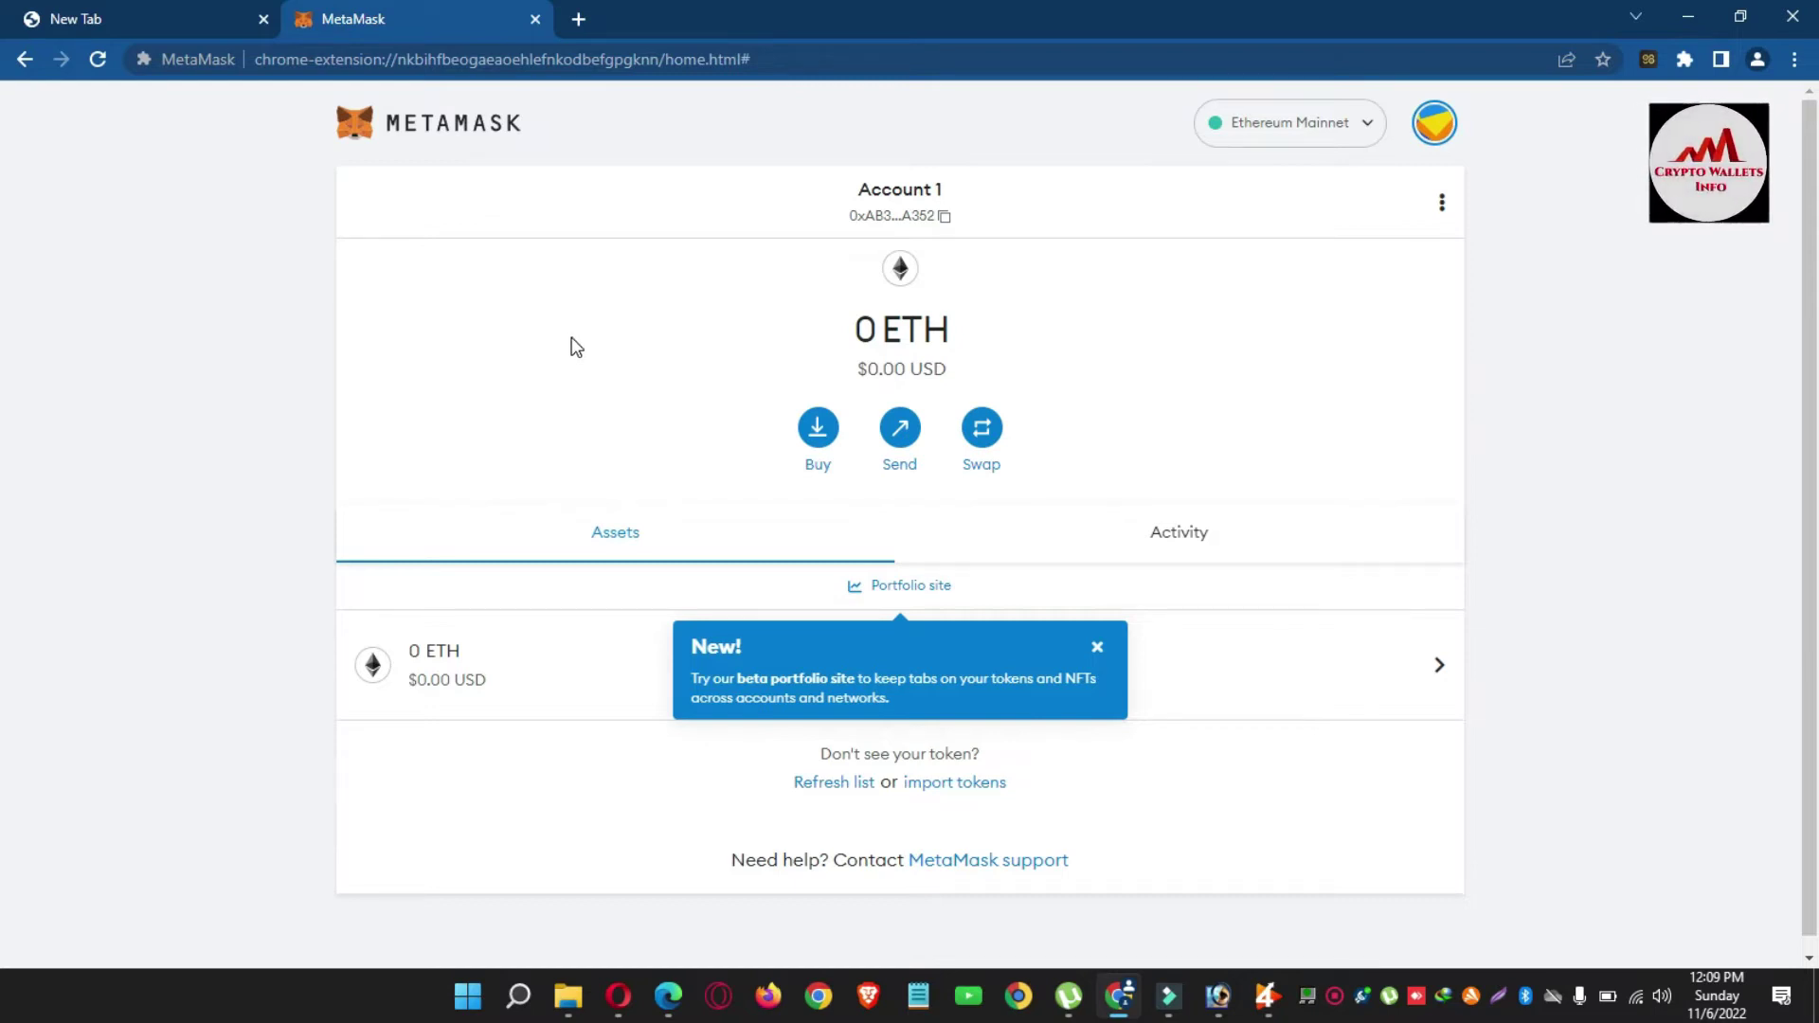
Dismiss the beta portfolio site notice and start the private key export from Account 1's details
left_click(1098, 648)
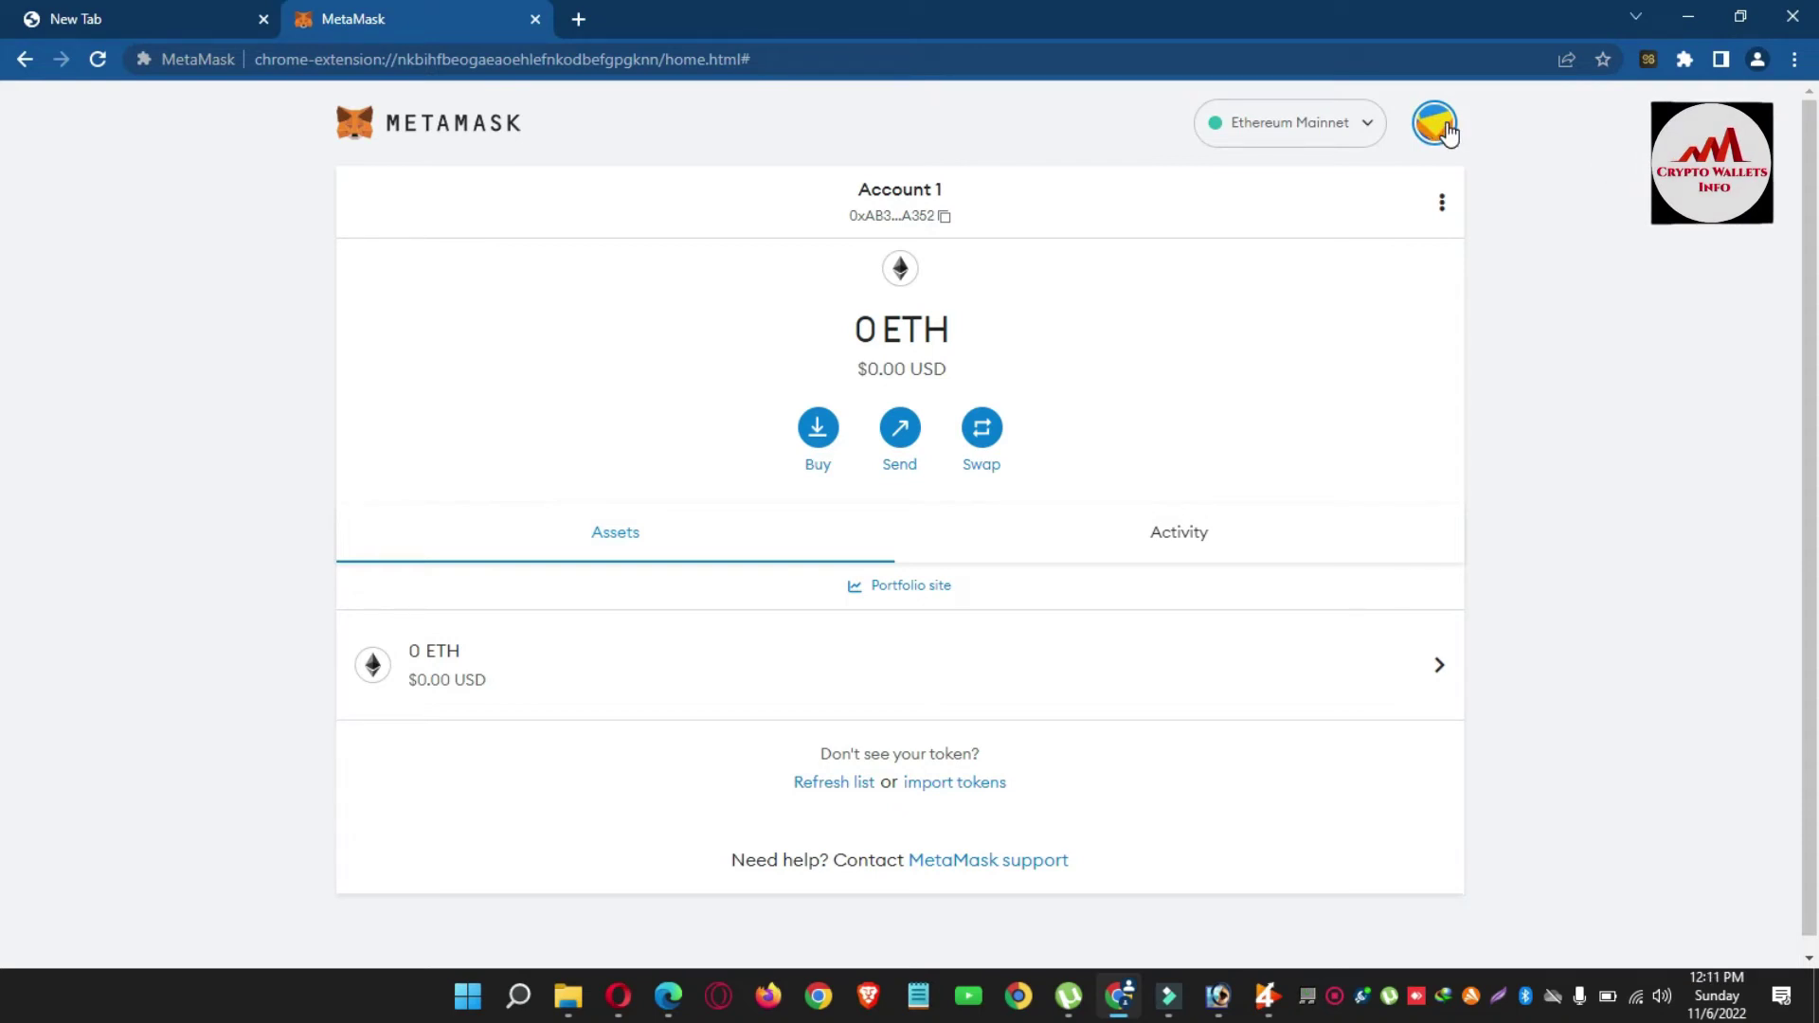
left_click(1446, 131)
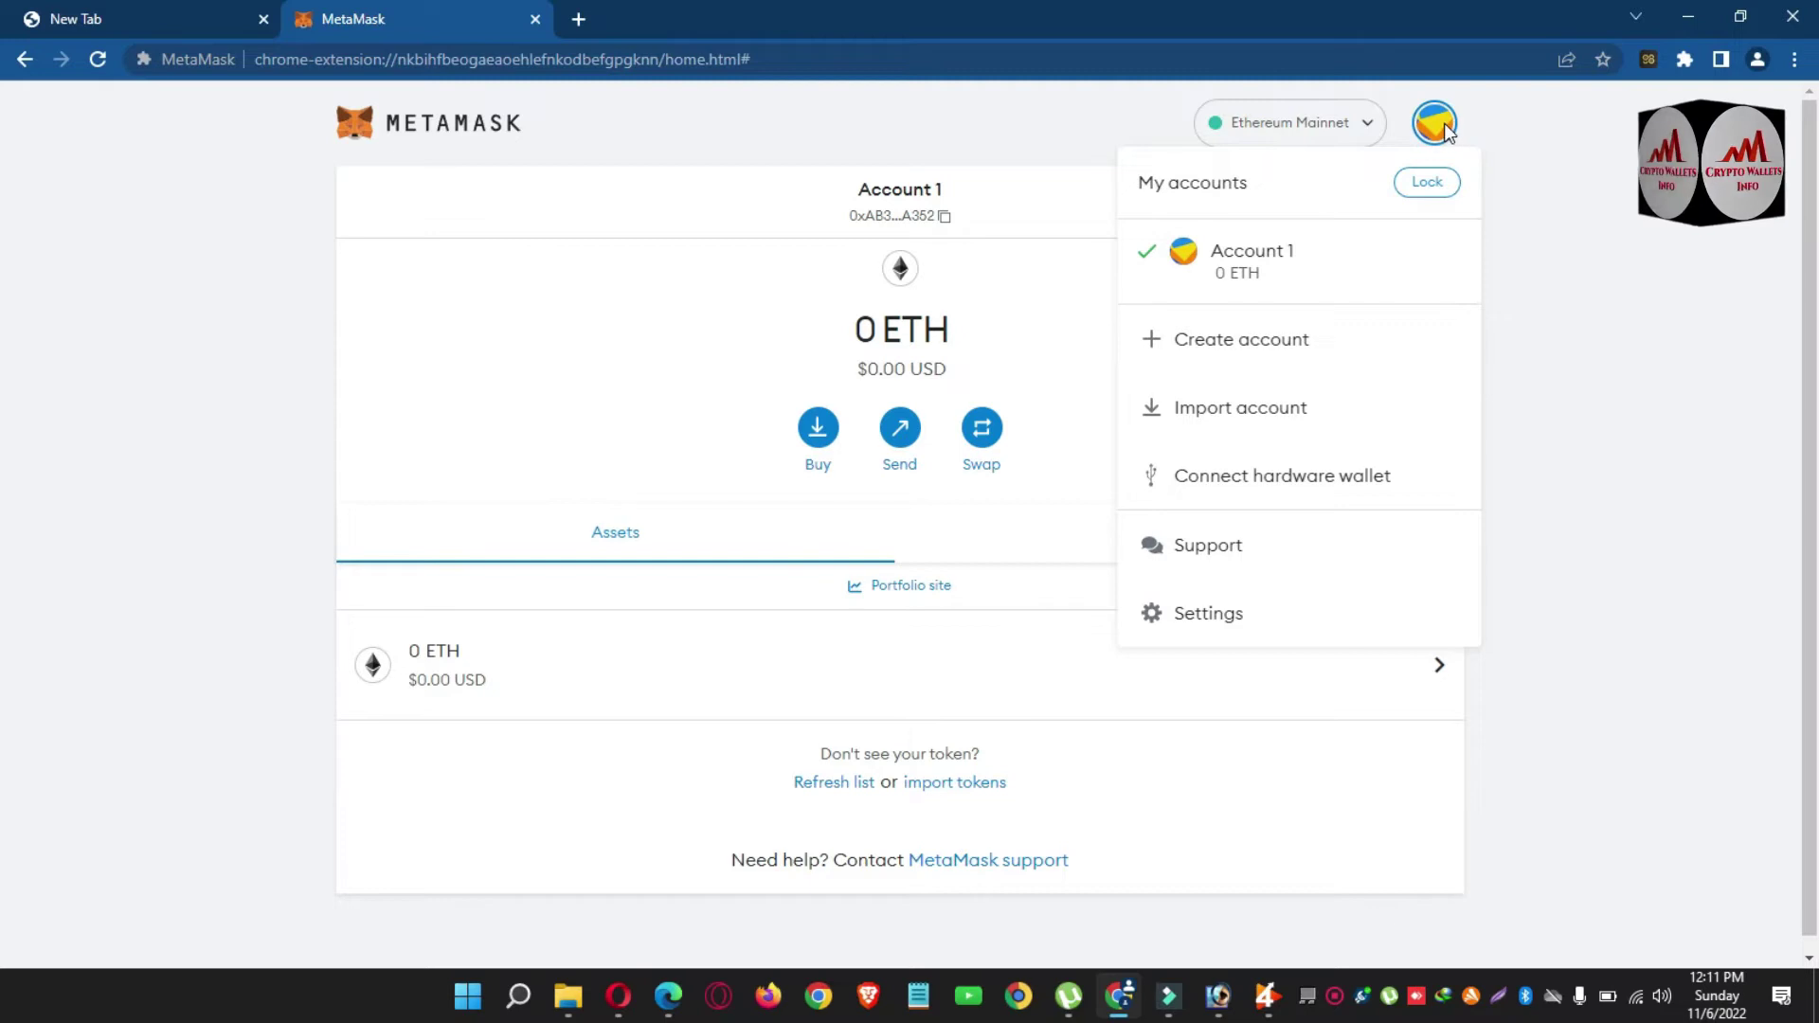
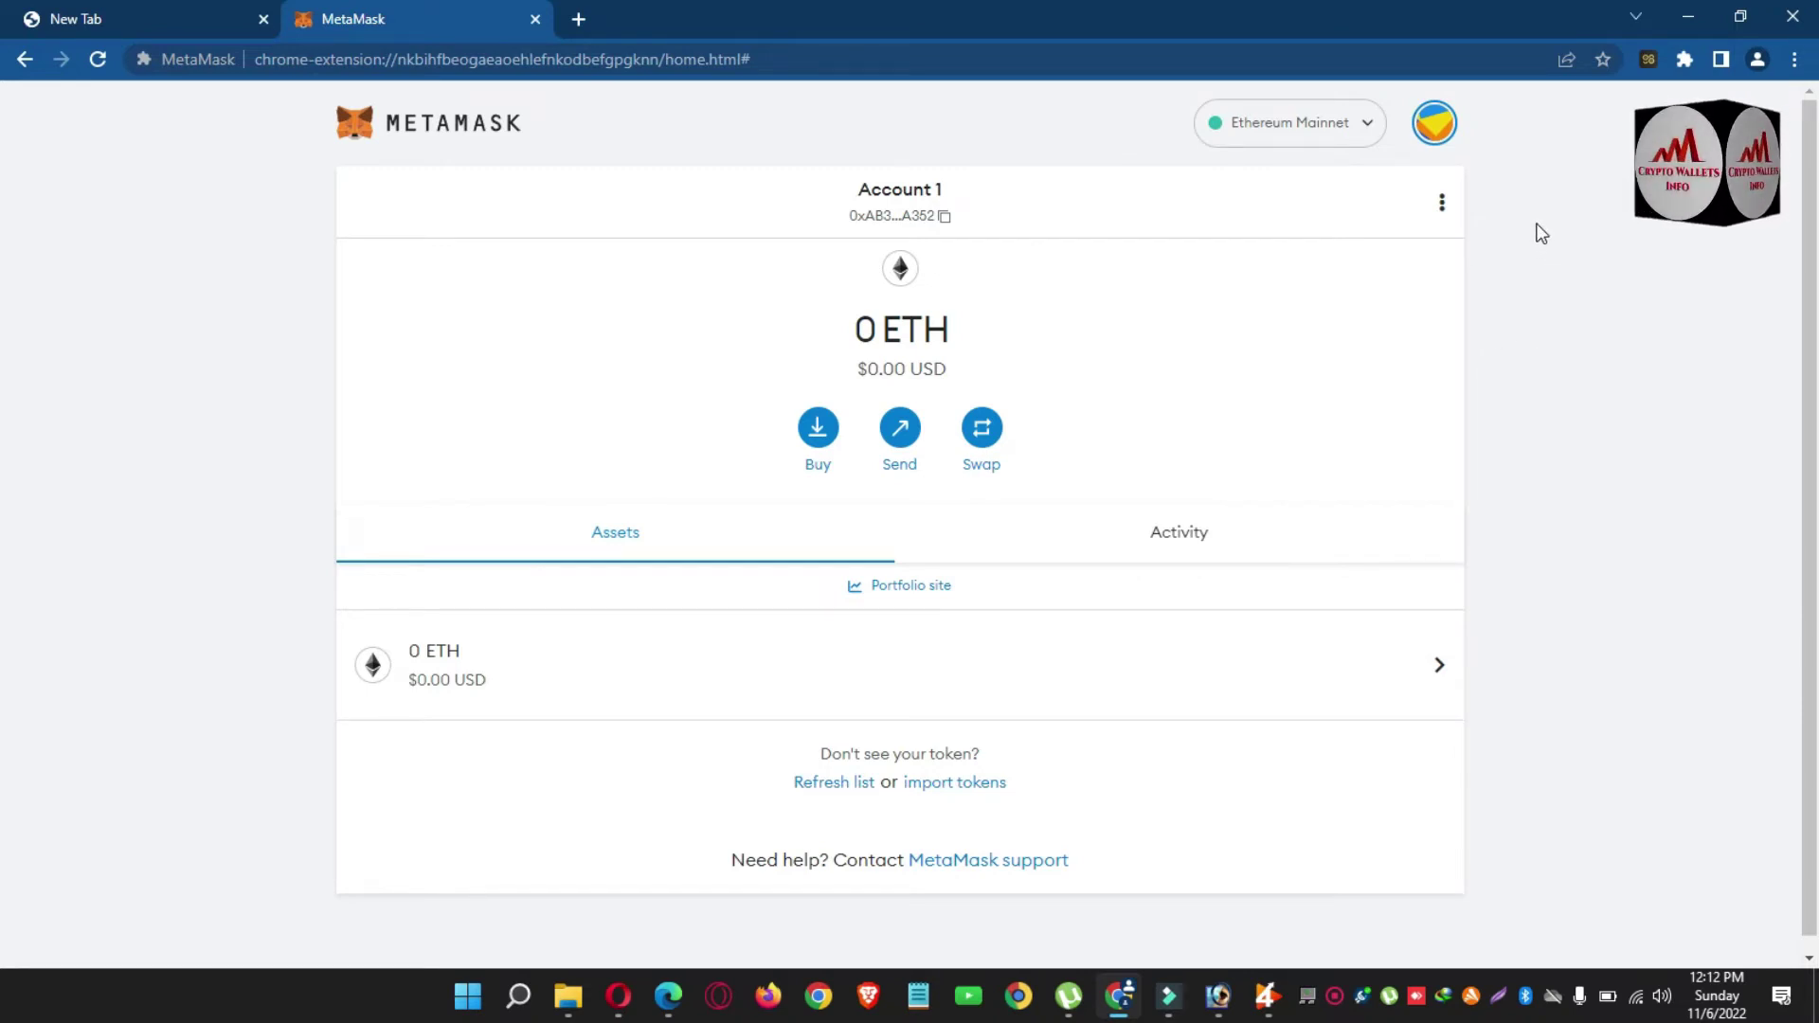
left_click(1442, 205)
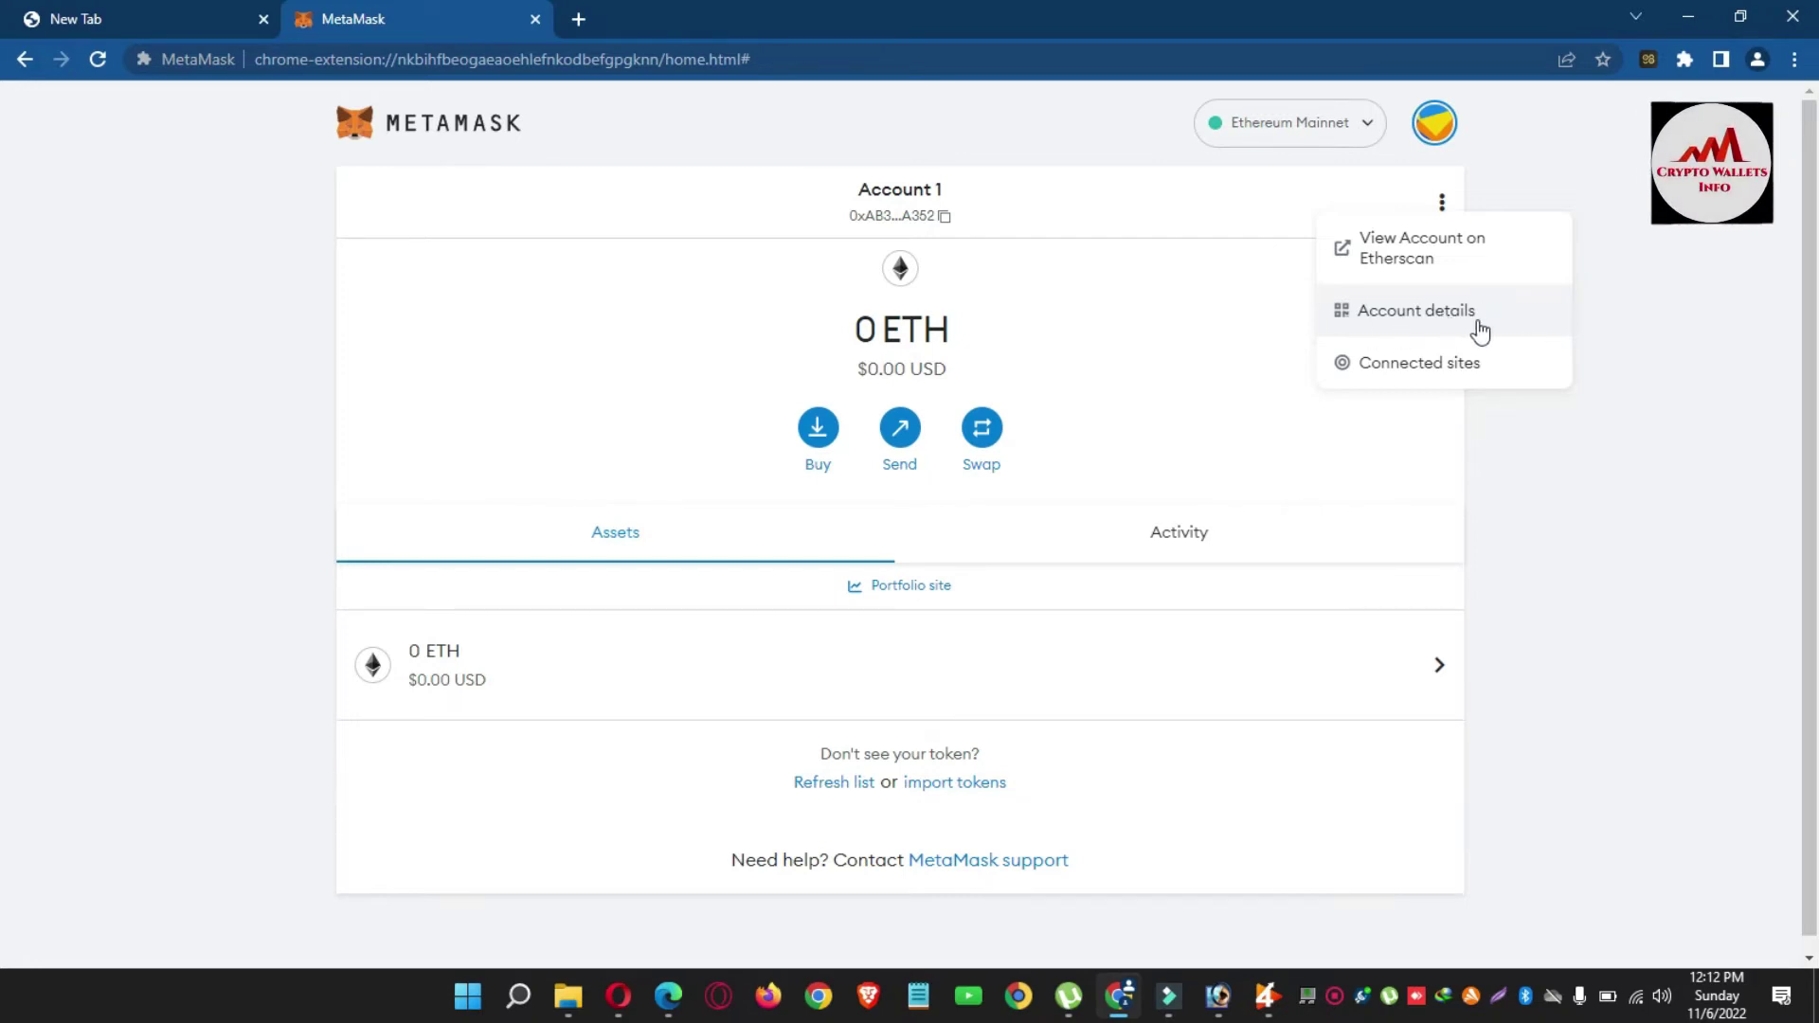
left_click(1426, 317)
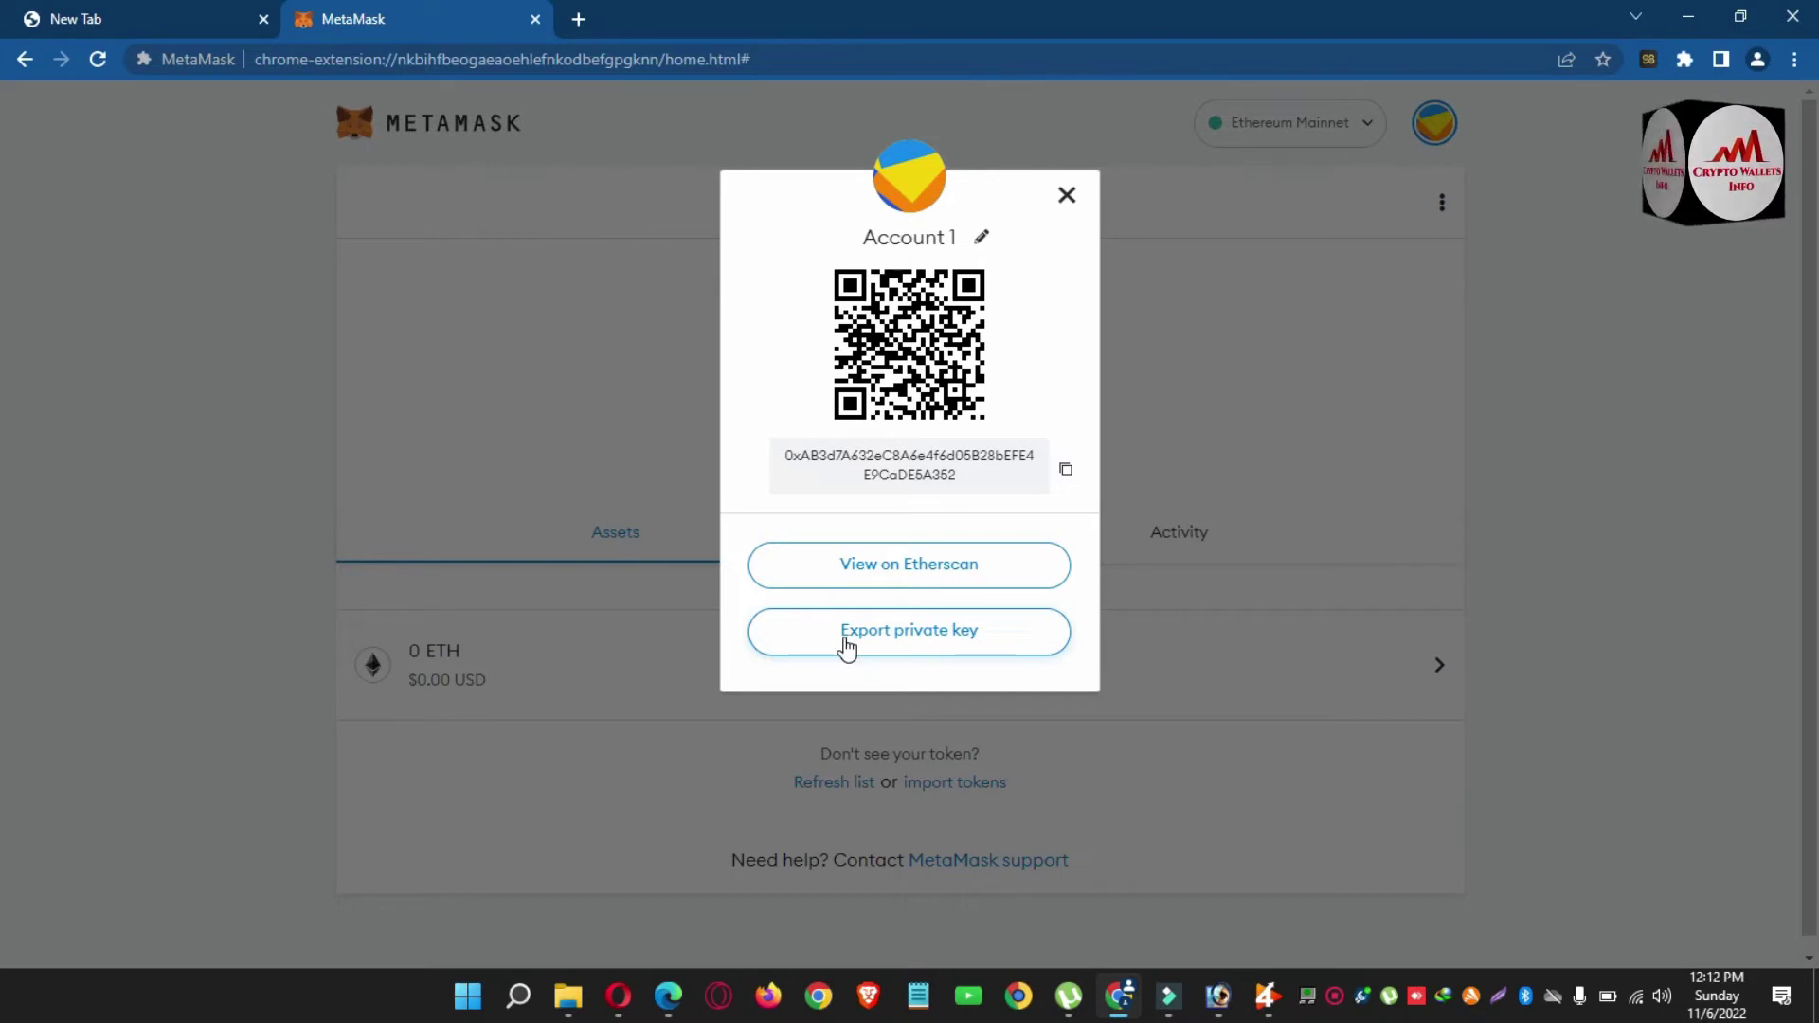
left_click(907, 641)
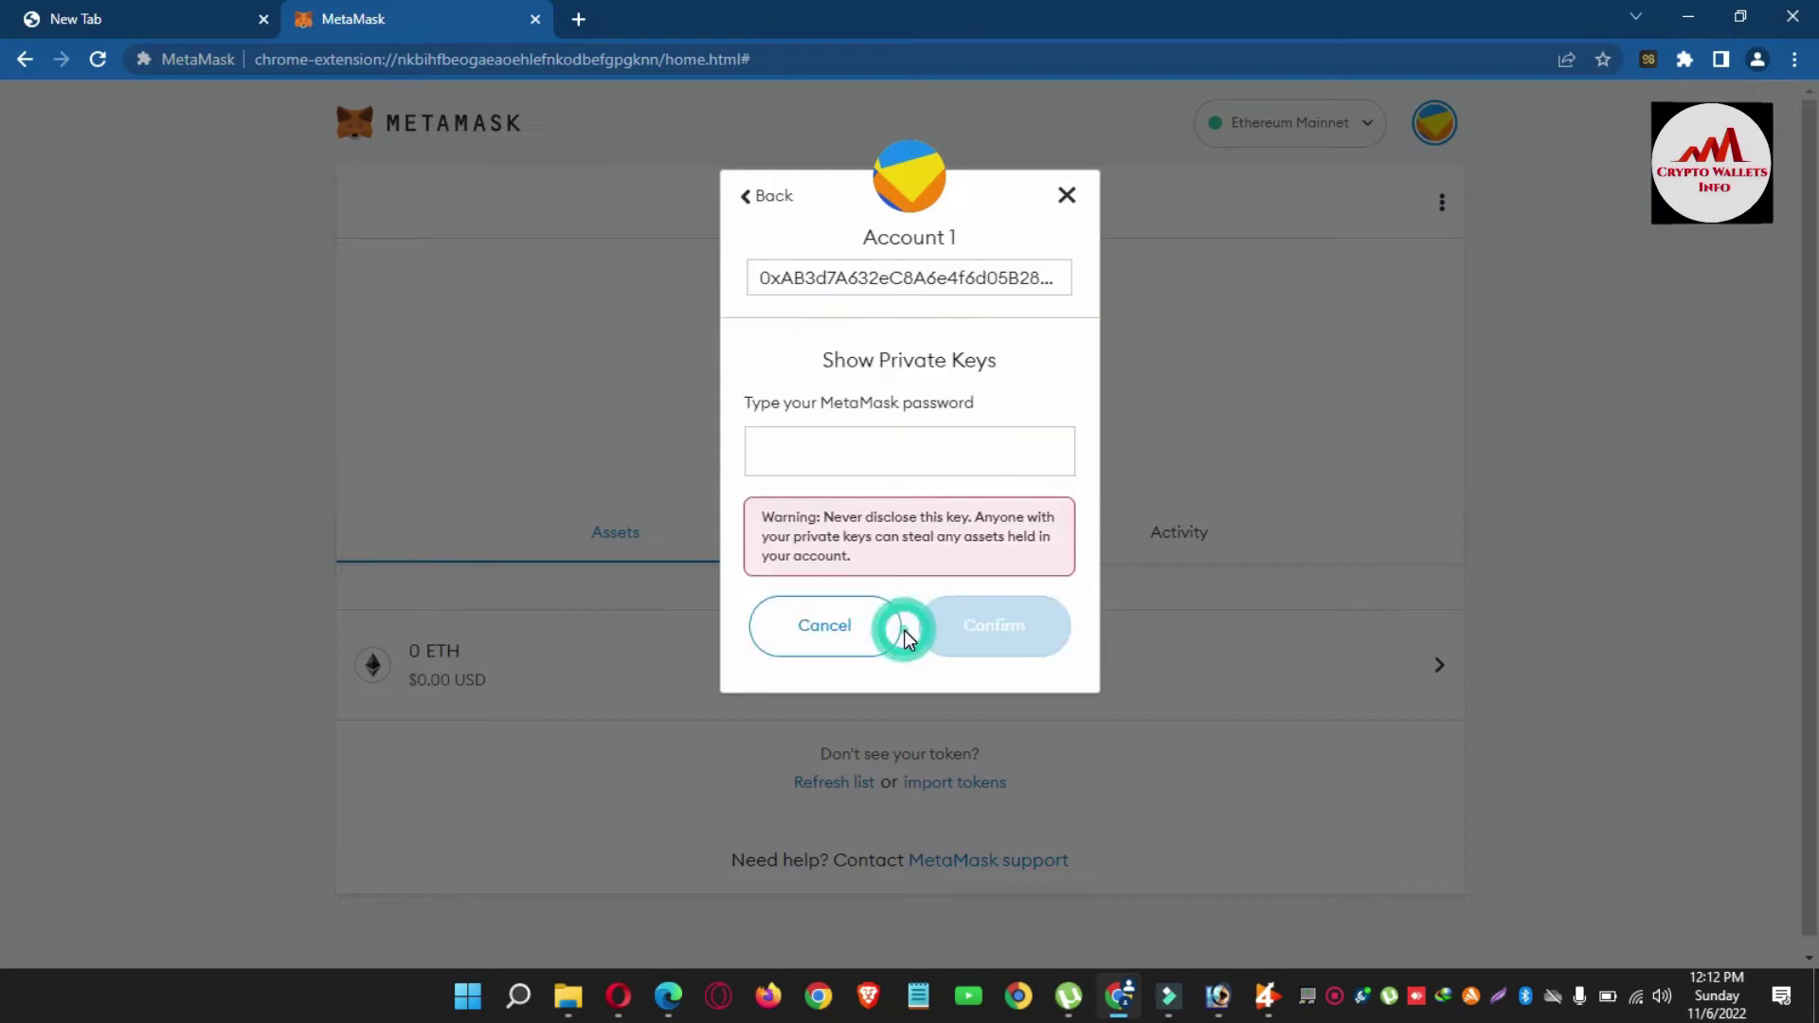
Enter the MetaMask password and confirm it to reveal Account 1's private key
left_click(808, 443)
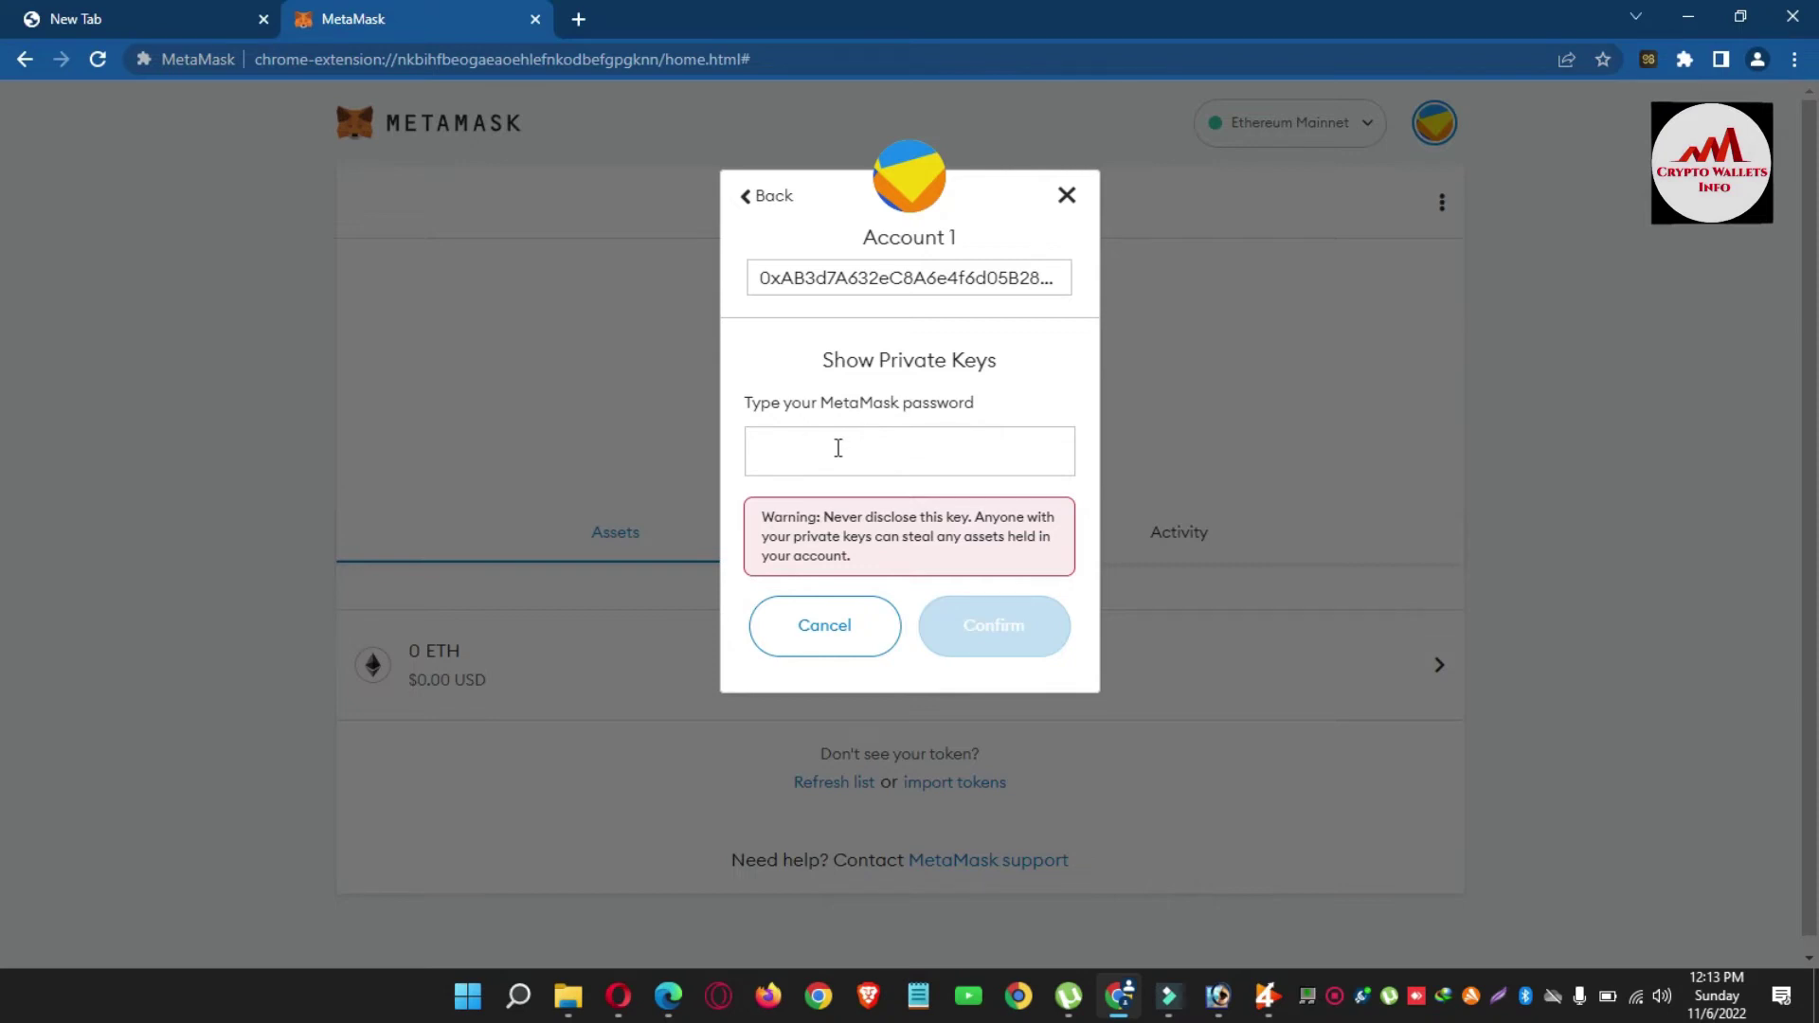
left_click(808, 461)
type("••••••")
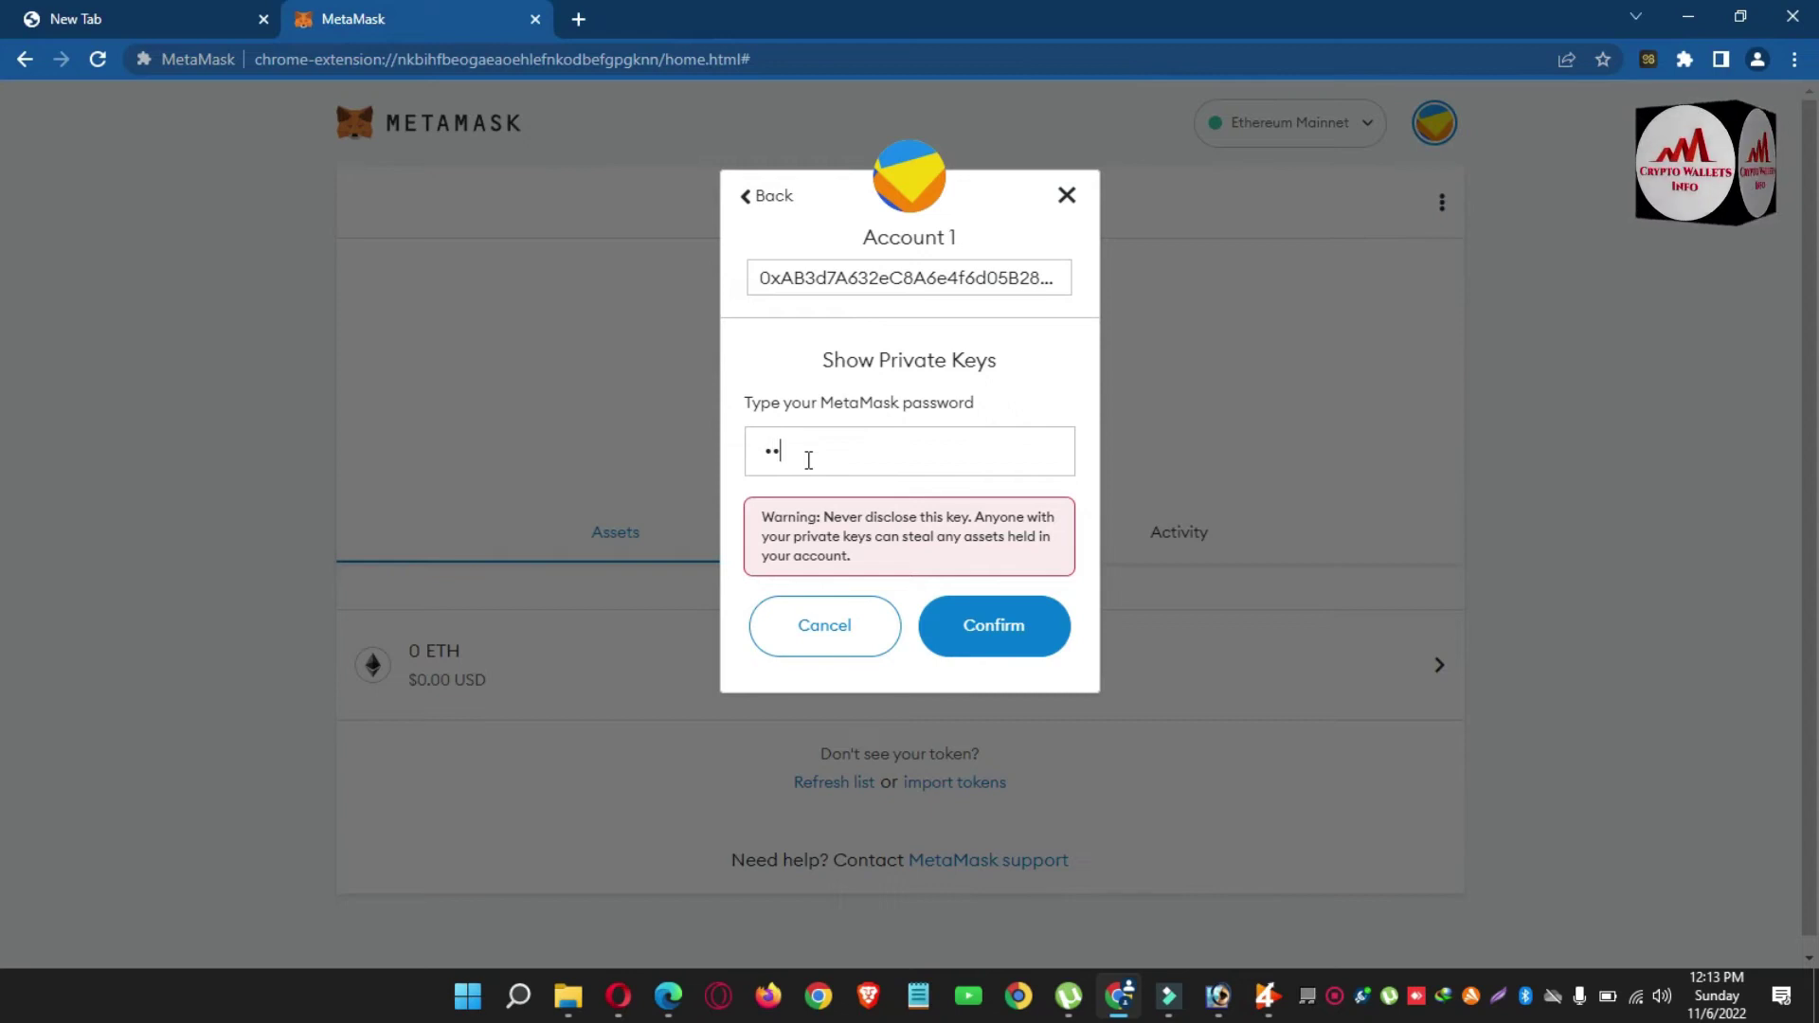
type("•••••••")
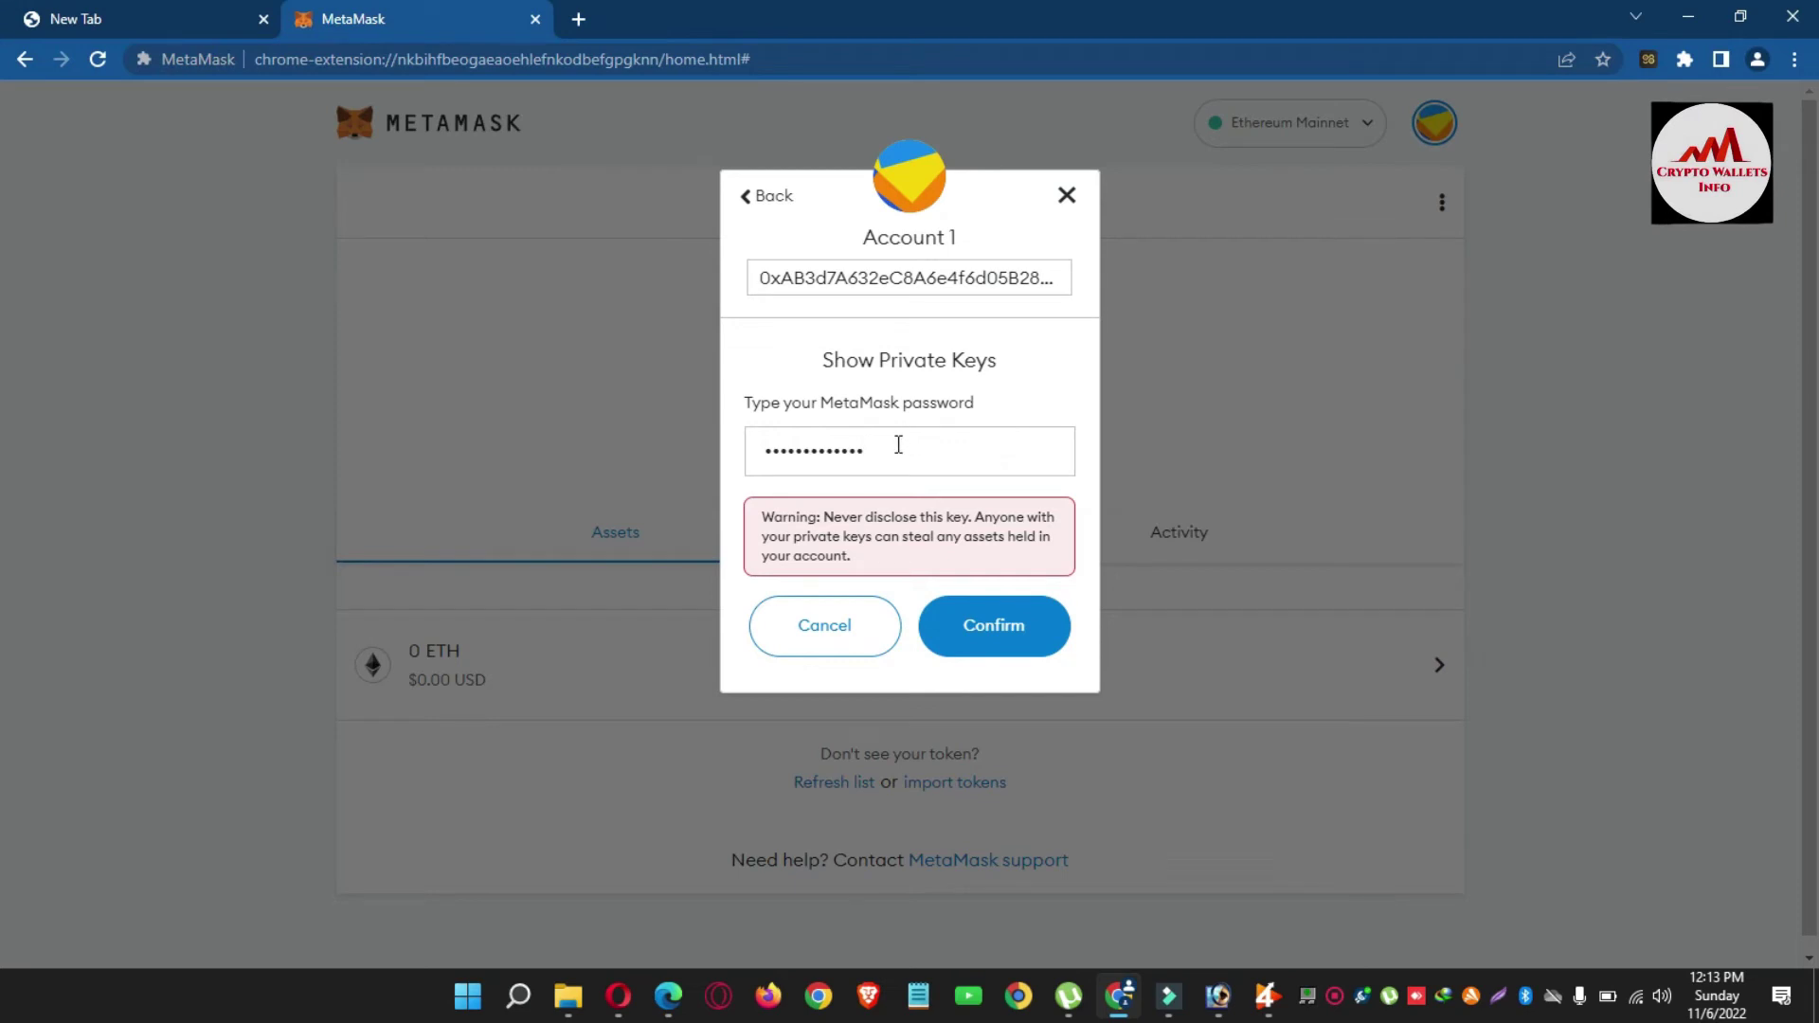
left_click(1011, 644)
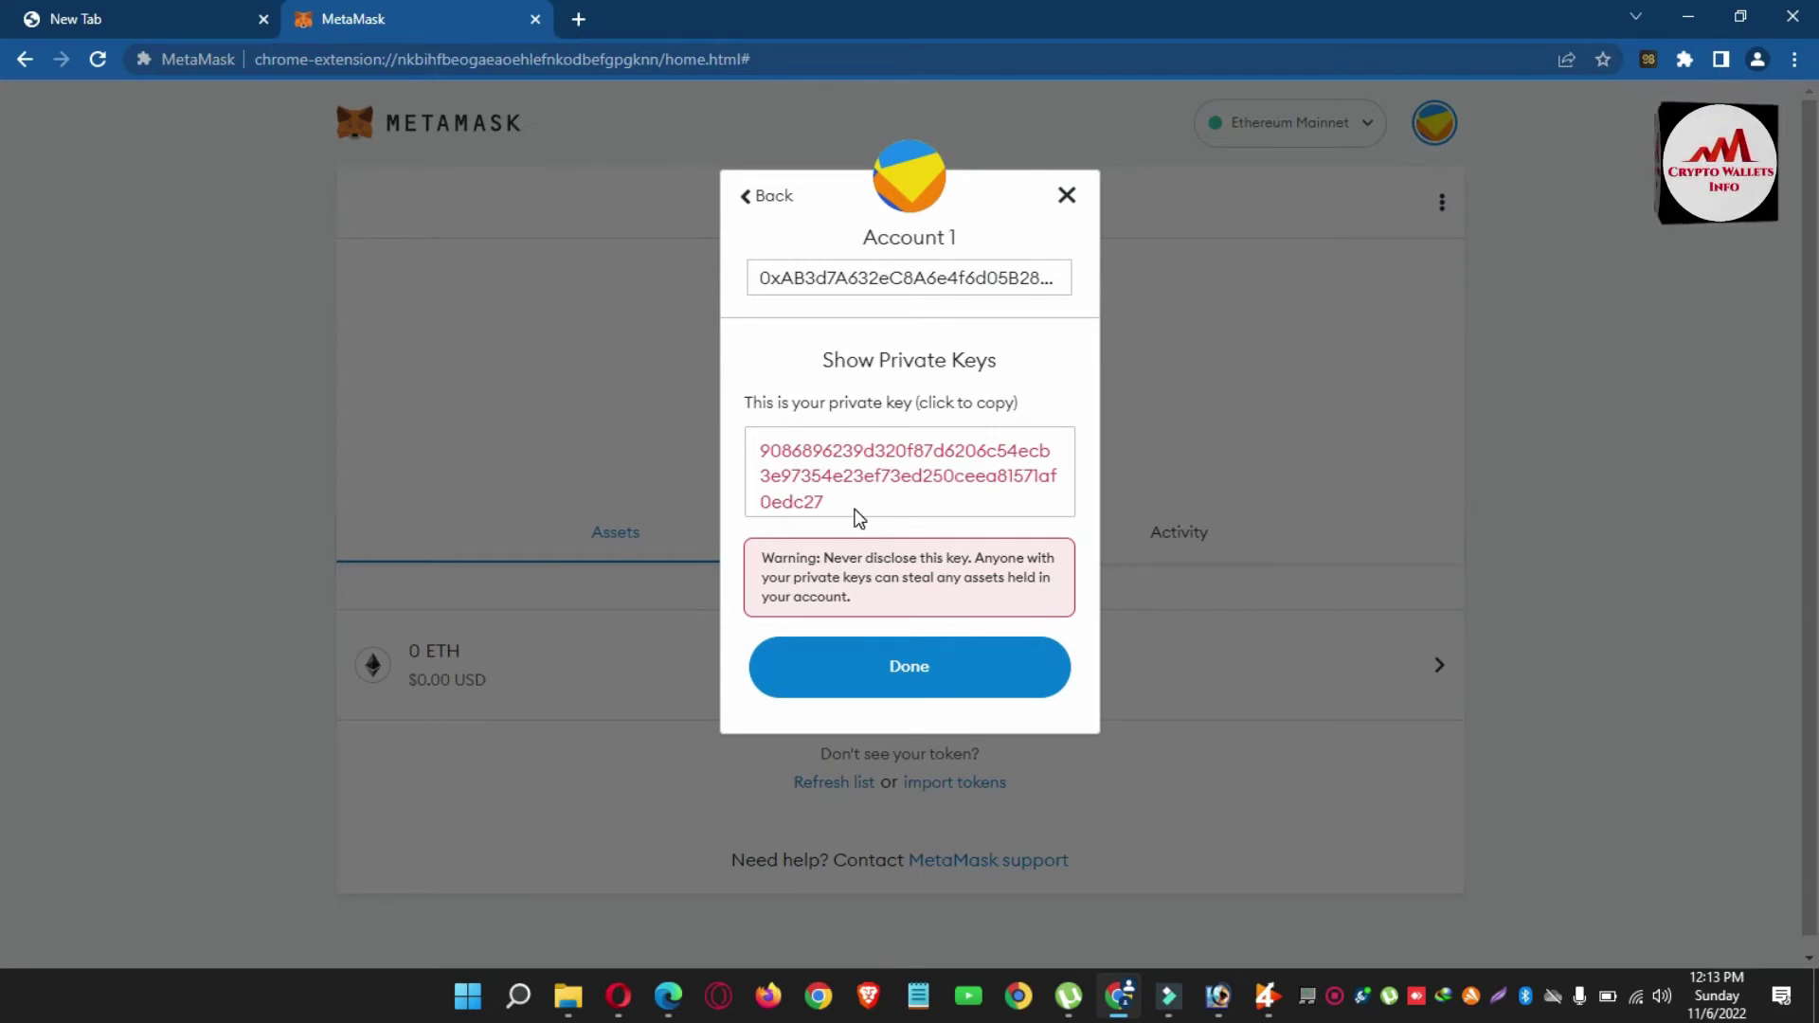
Open a blank Notepad document, move it clear of the MetaMask dialog and copy Account 1's private key
left_click(918, 995)
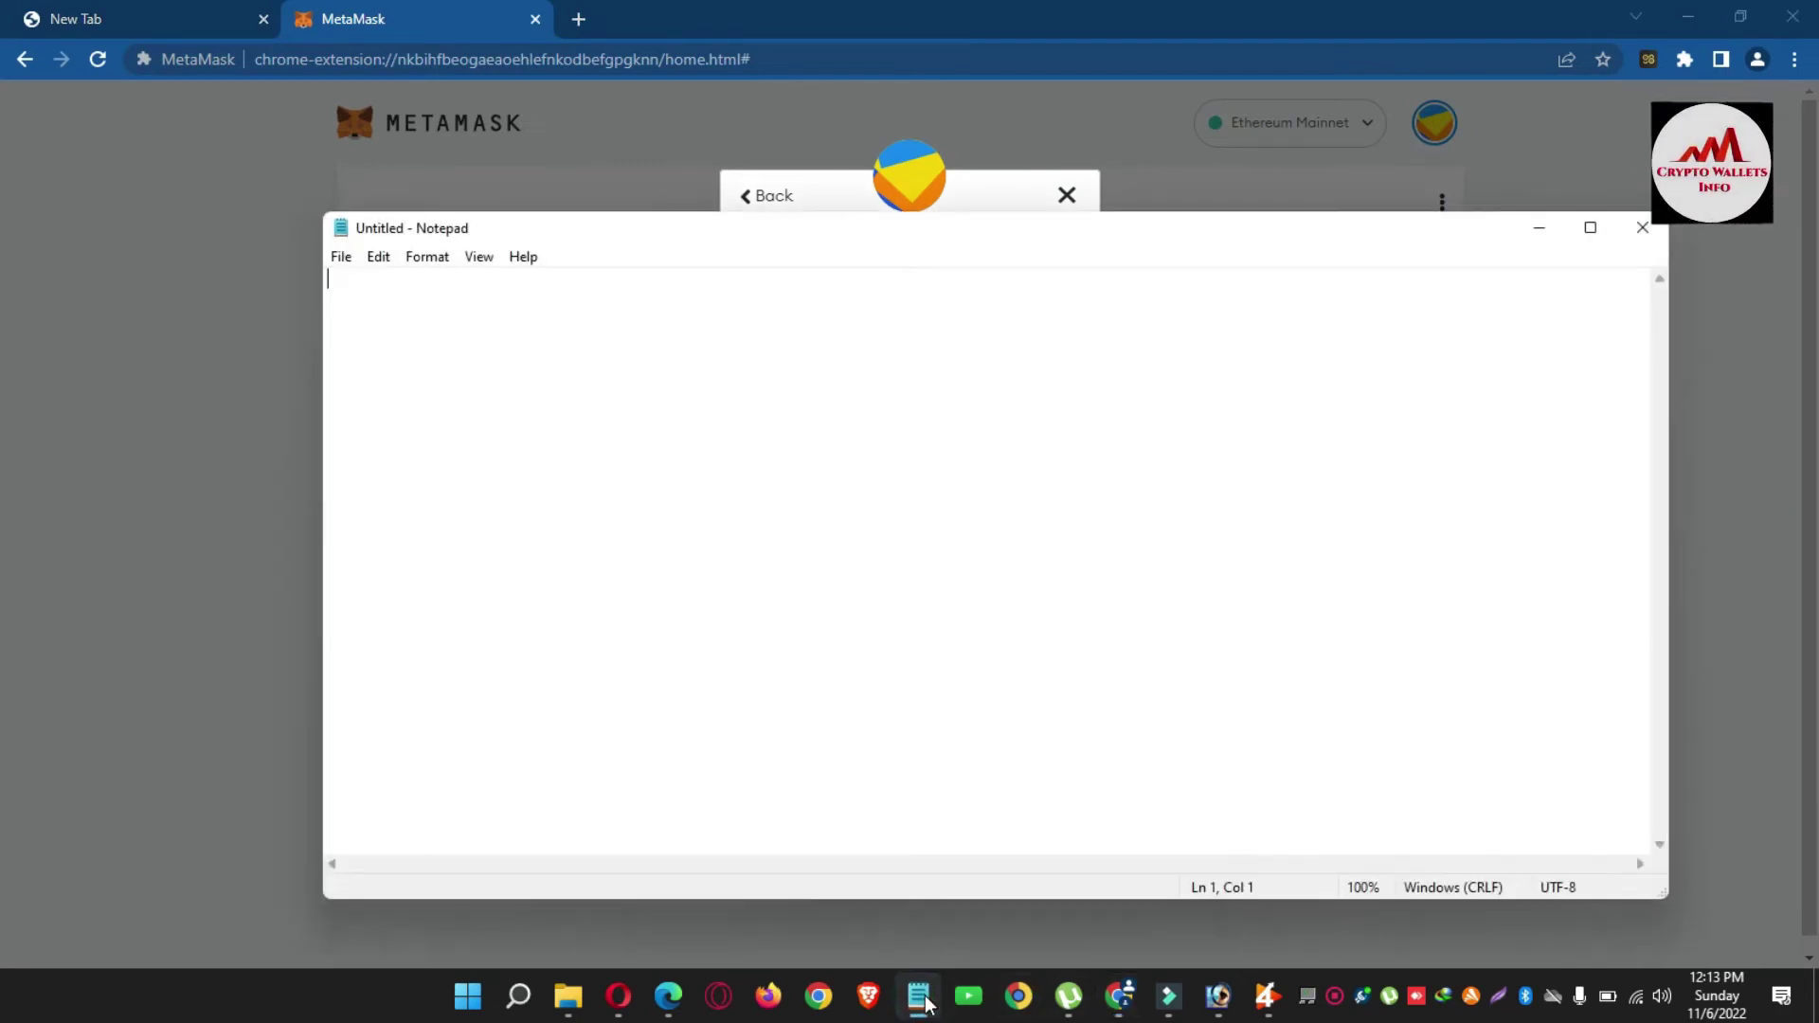
left_click_drag(943, 241, 1064, 597)
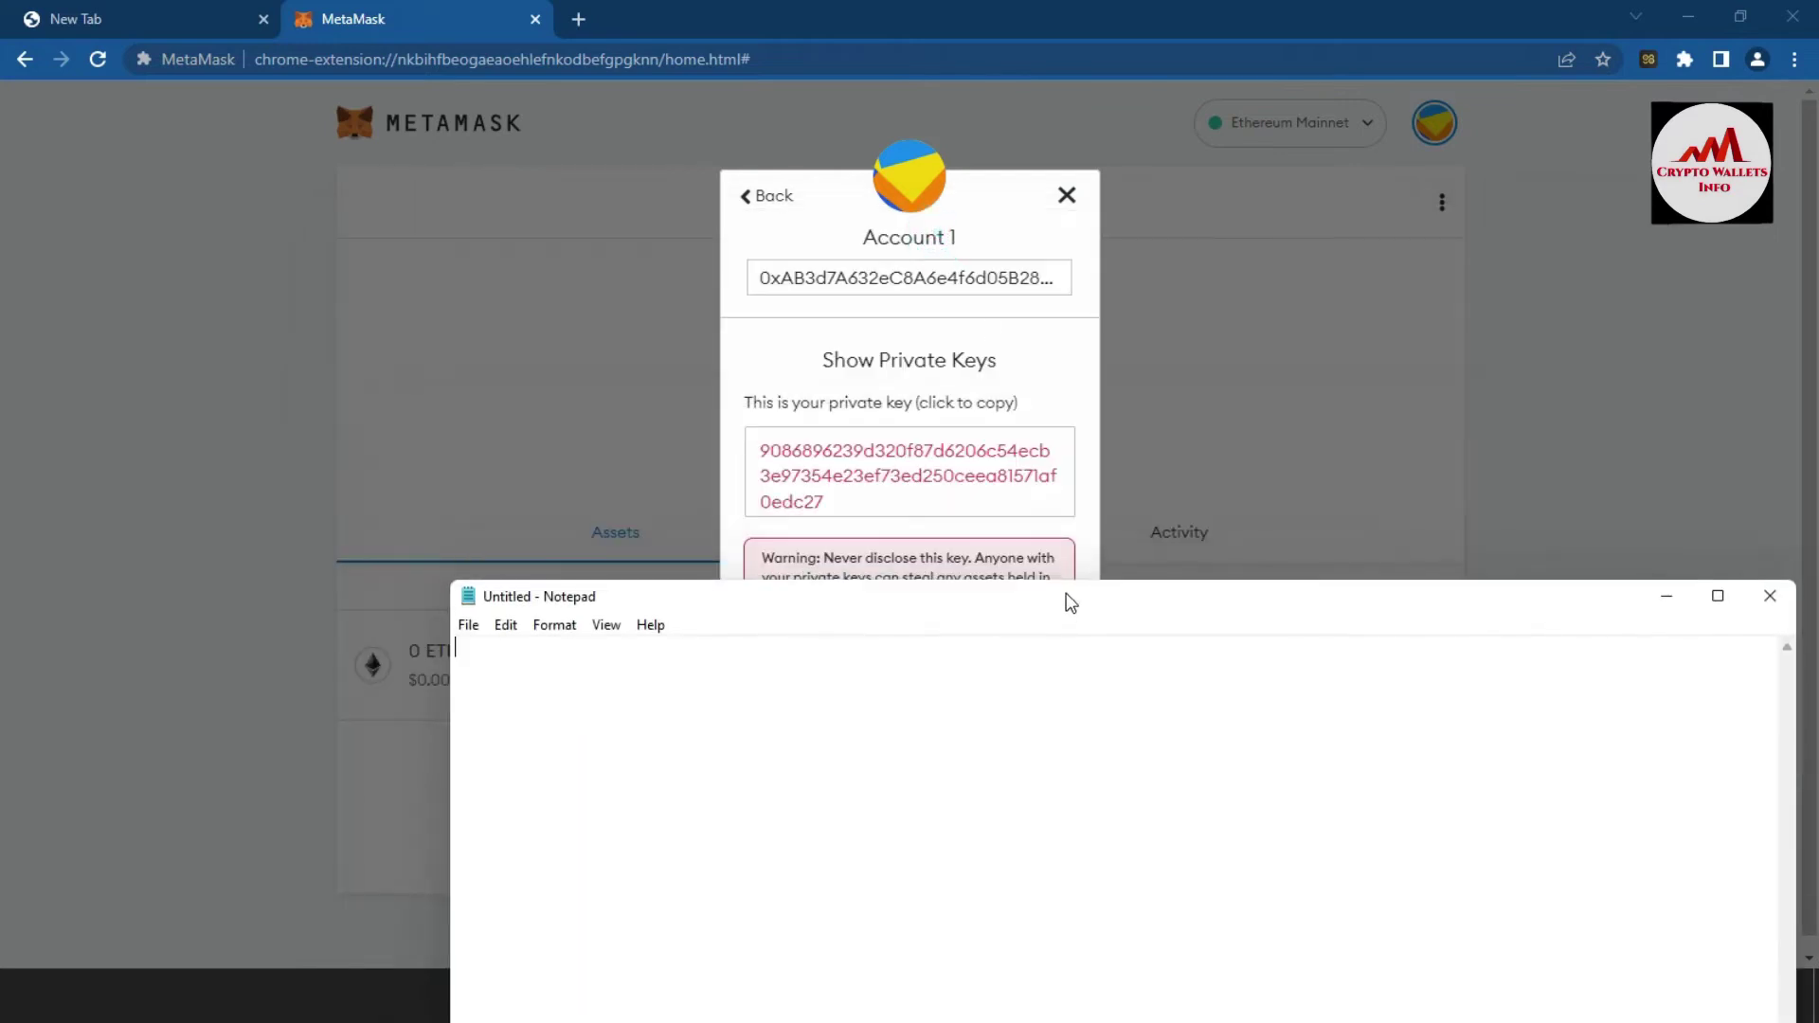
left_click(1019, 280)
double_click(1018, 282)
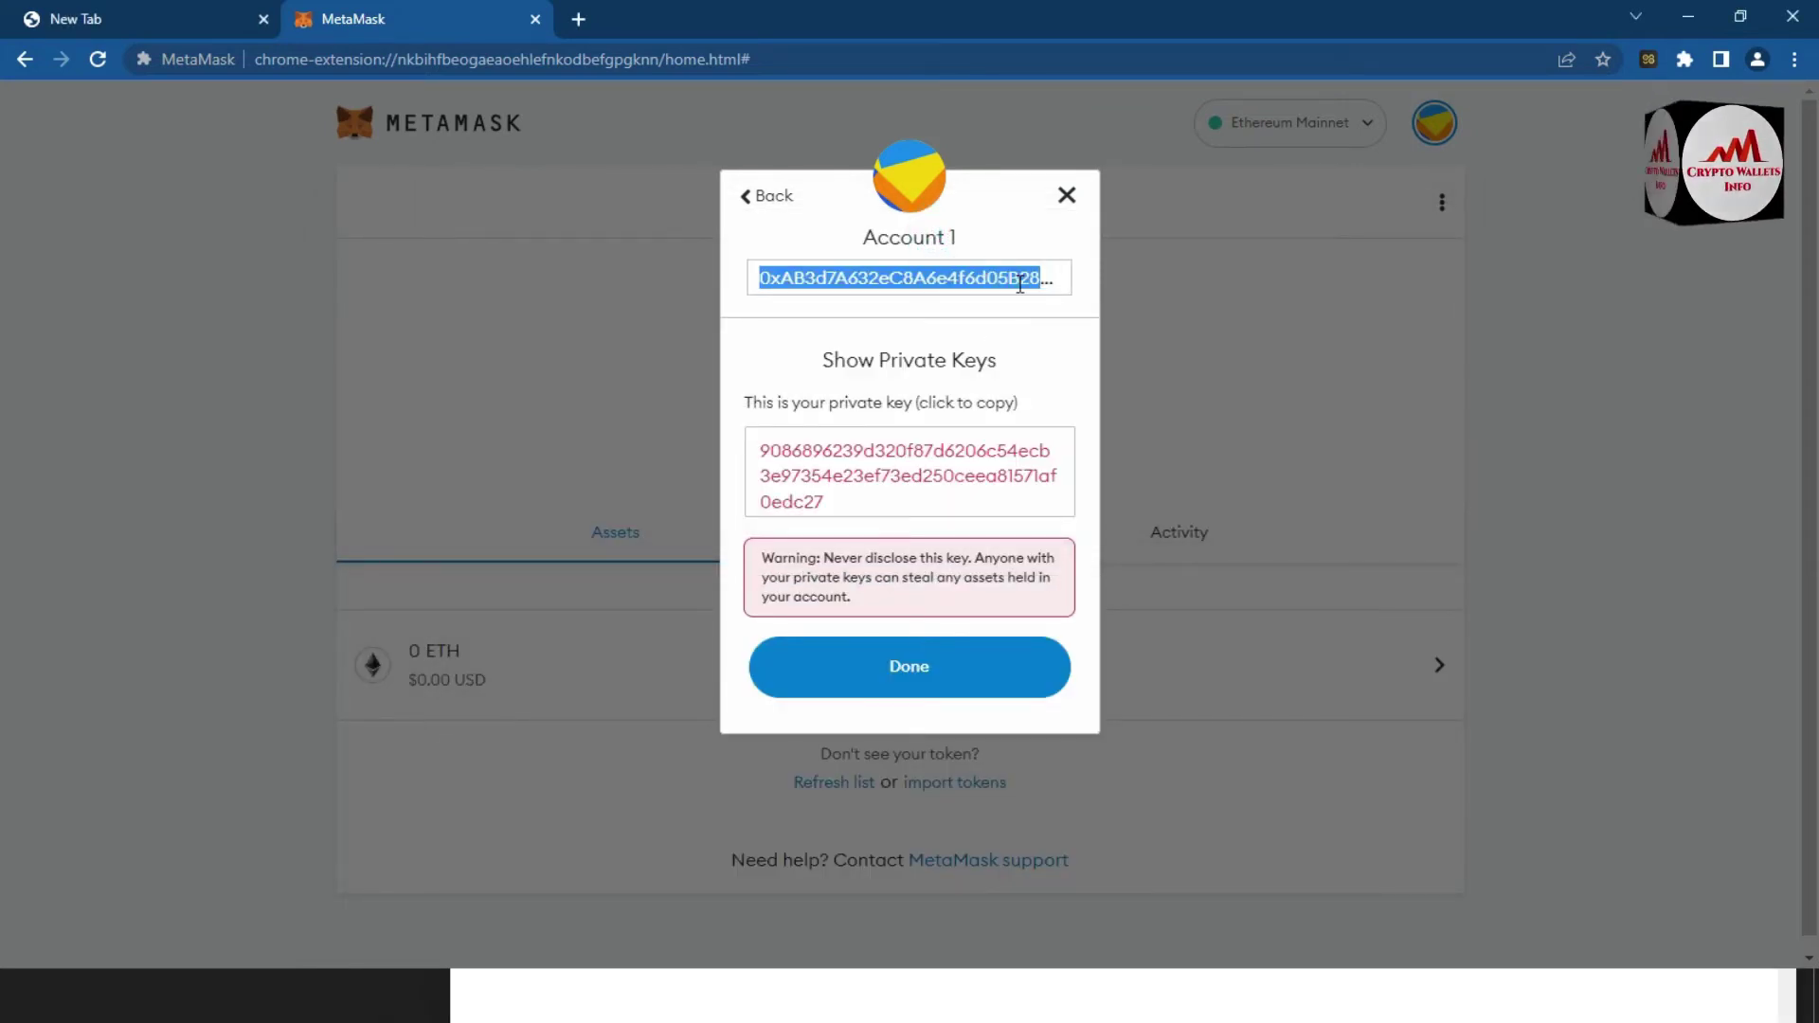
triple_click(890, 498)
triple_click(750, 440)
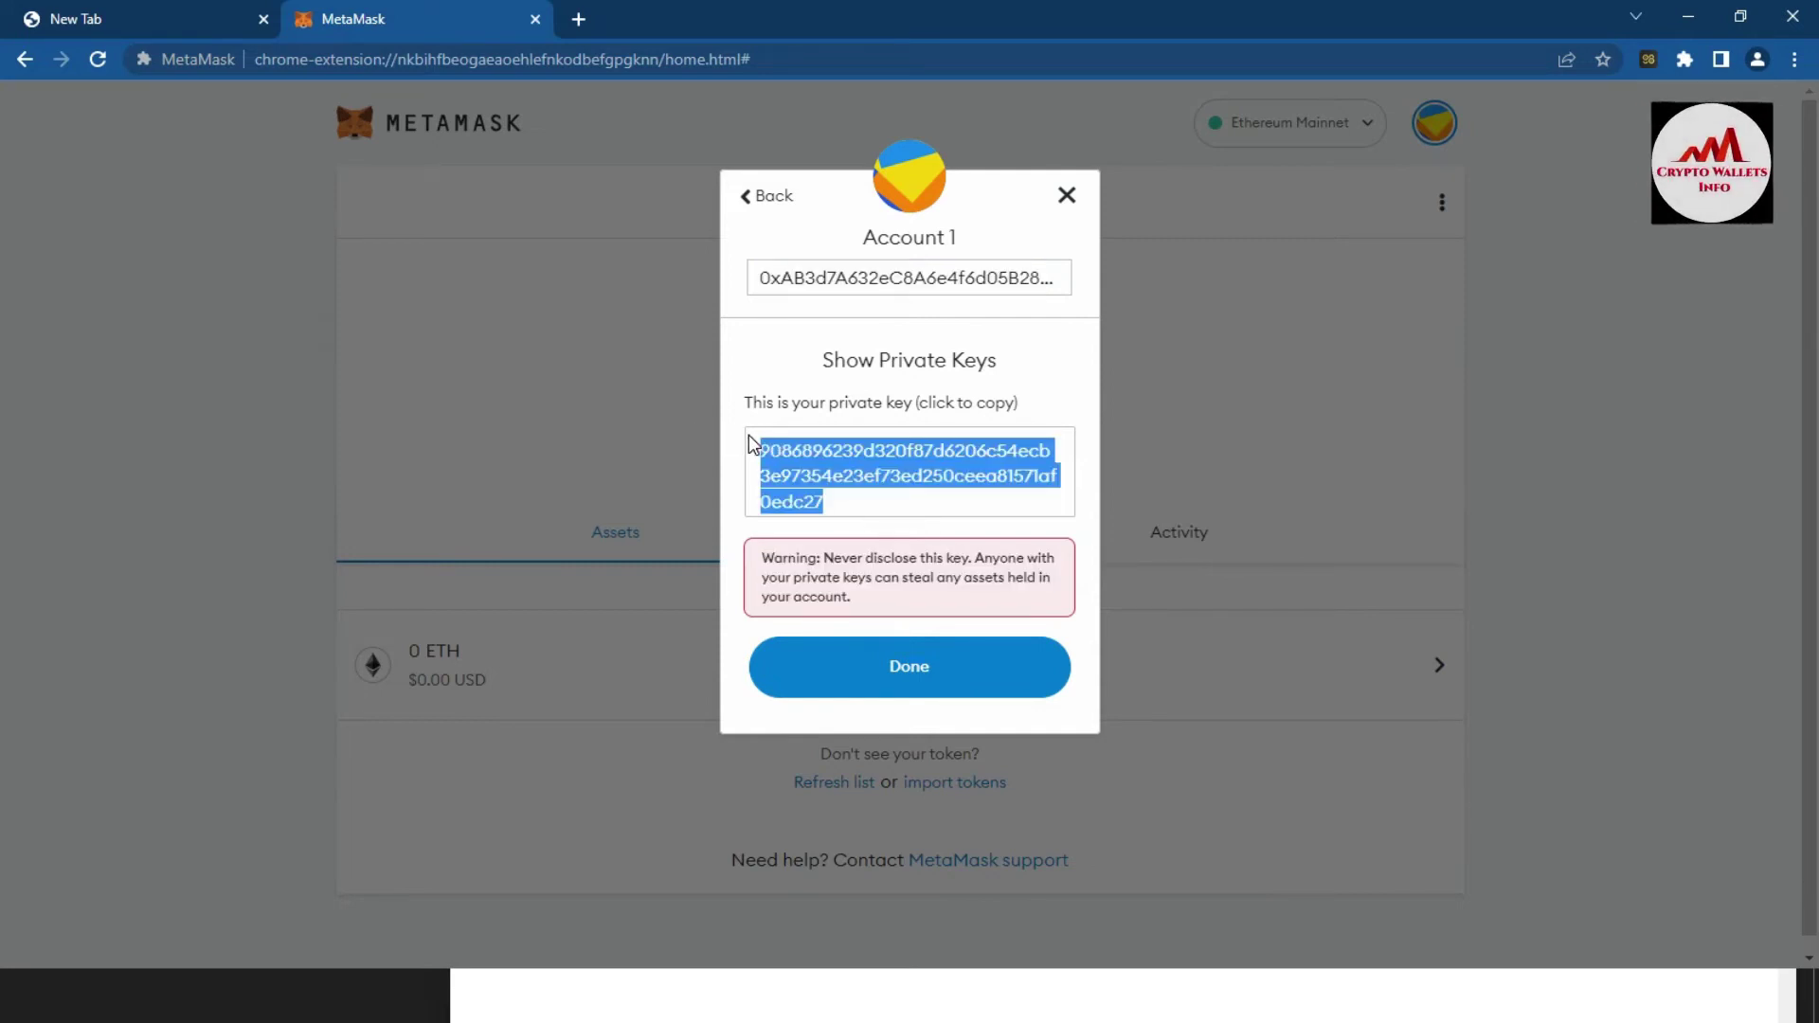
Write the heading "ETH Wallet Private key" in the Notepad document, followed by blank lines
left_click(814, 1012)
type("ET")
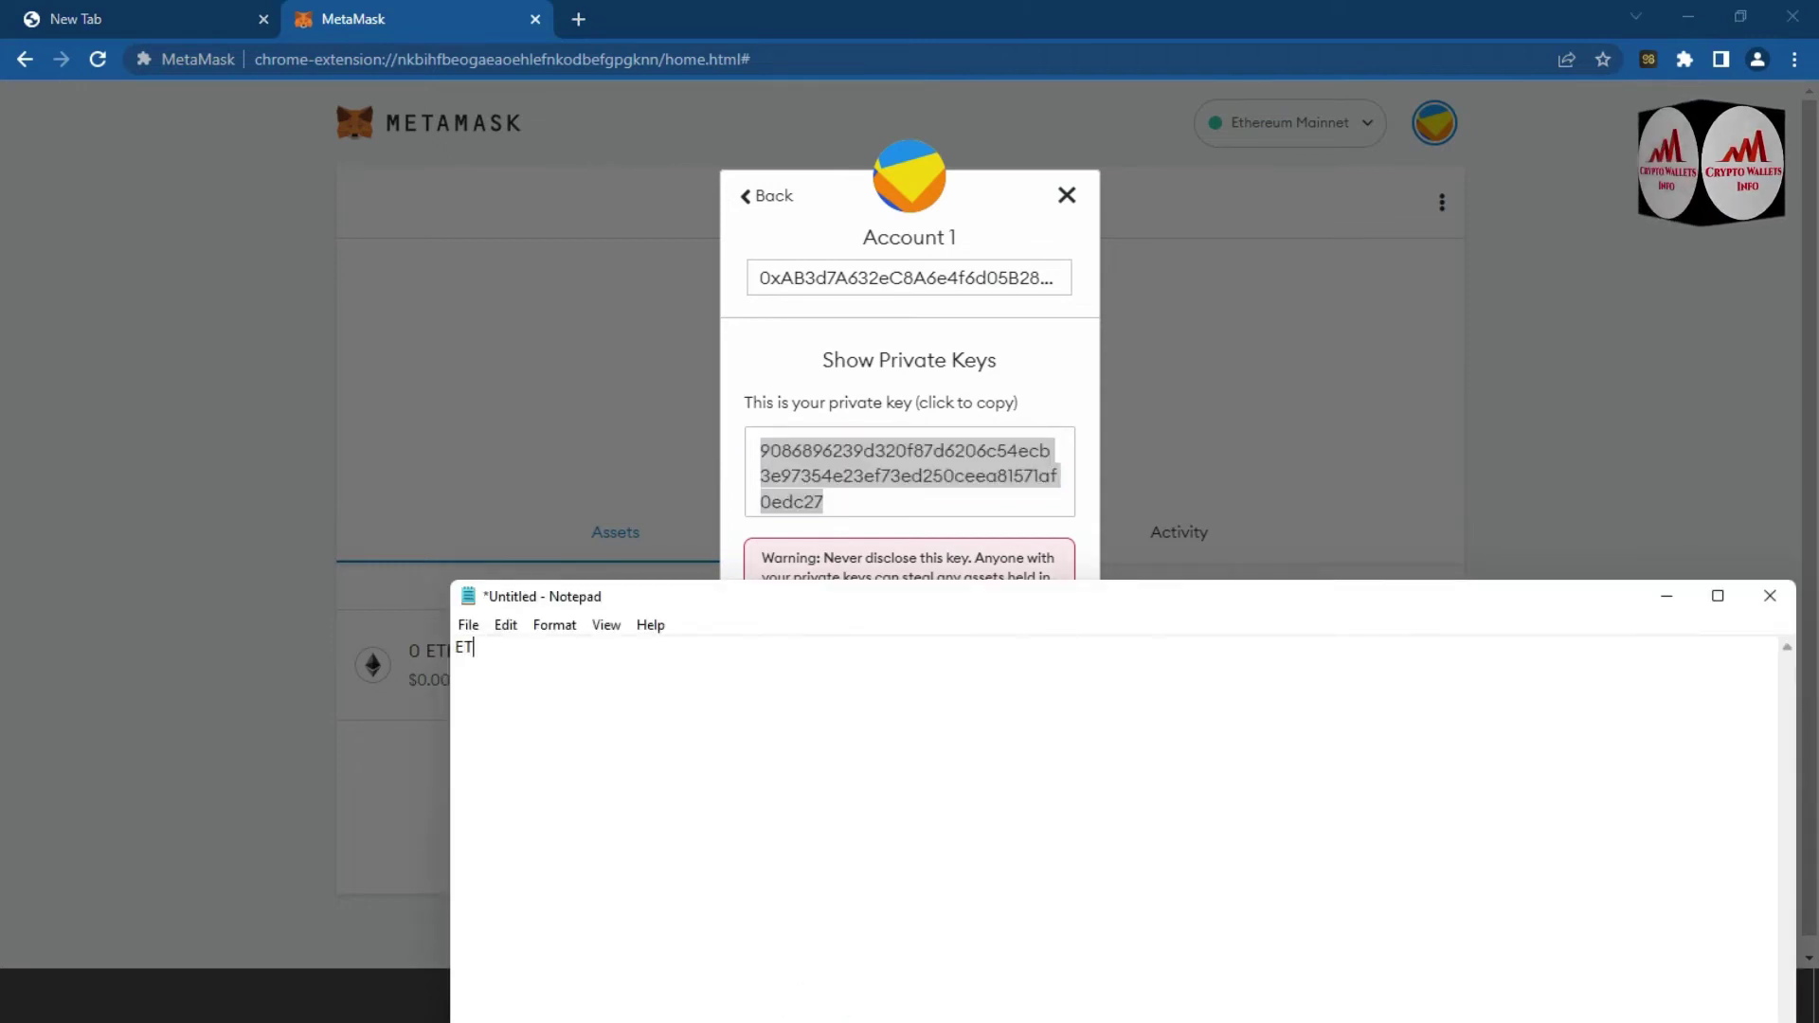
type("H Wallet Pri")
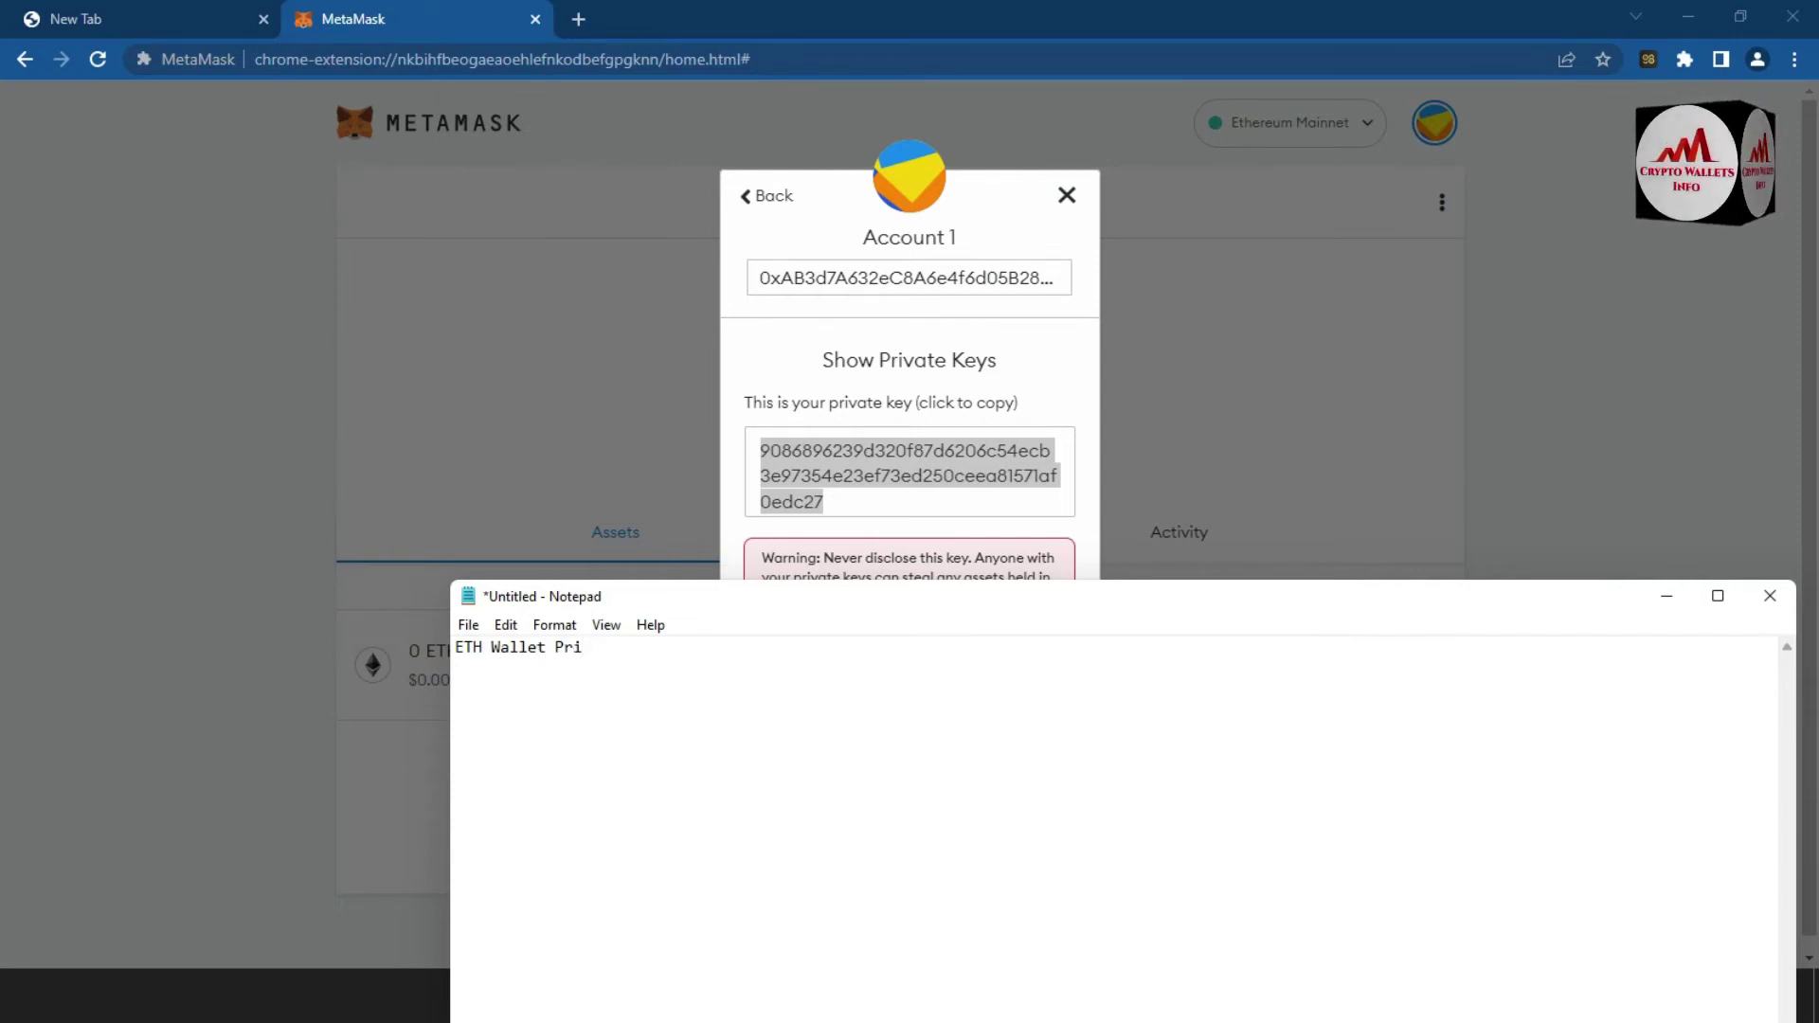
type("vatekey")
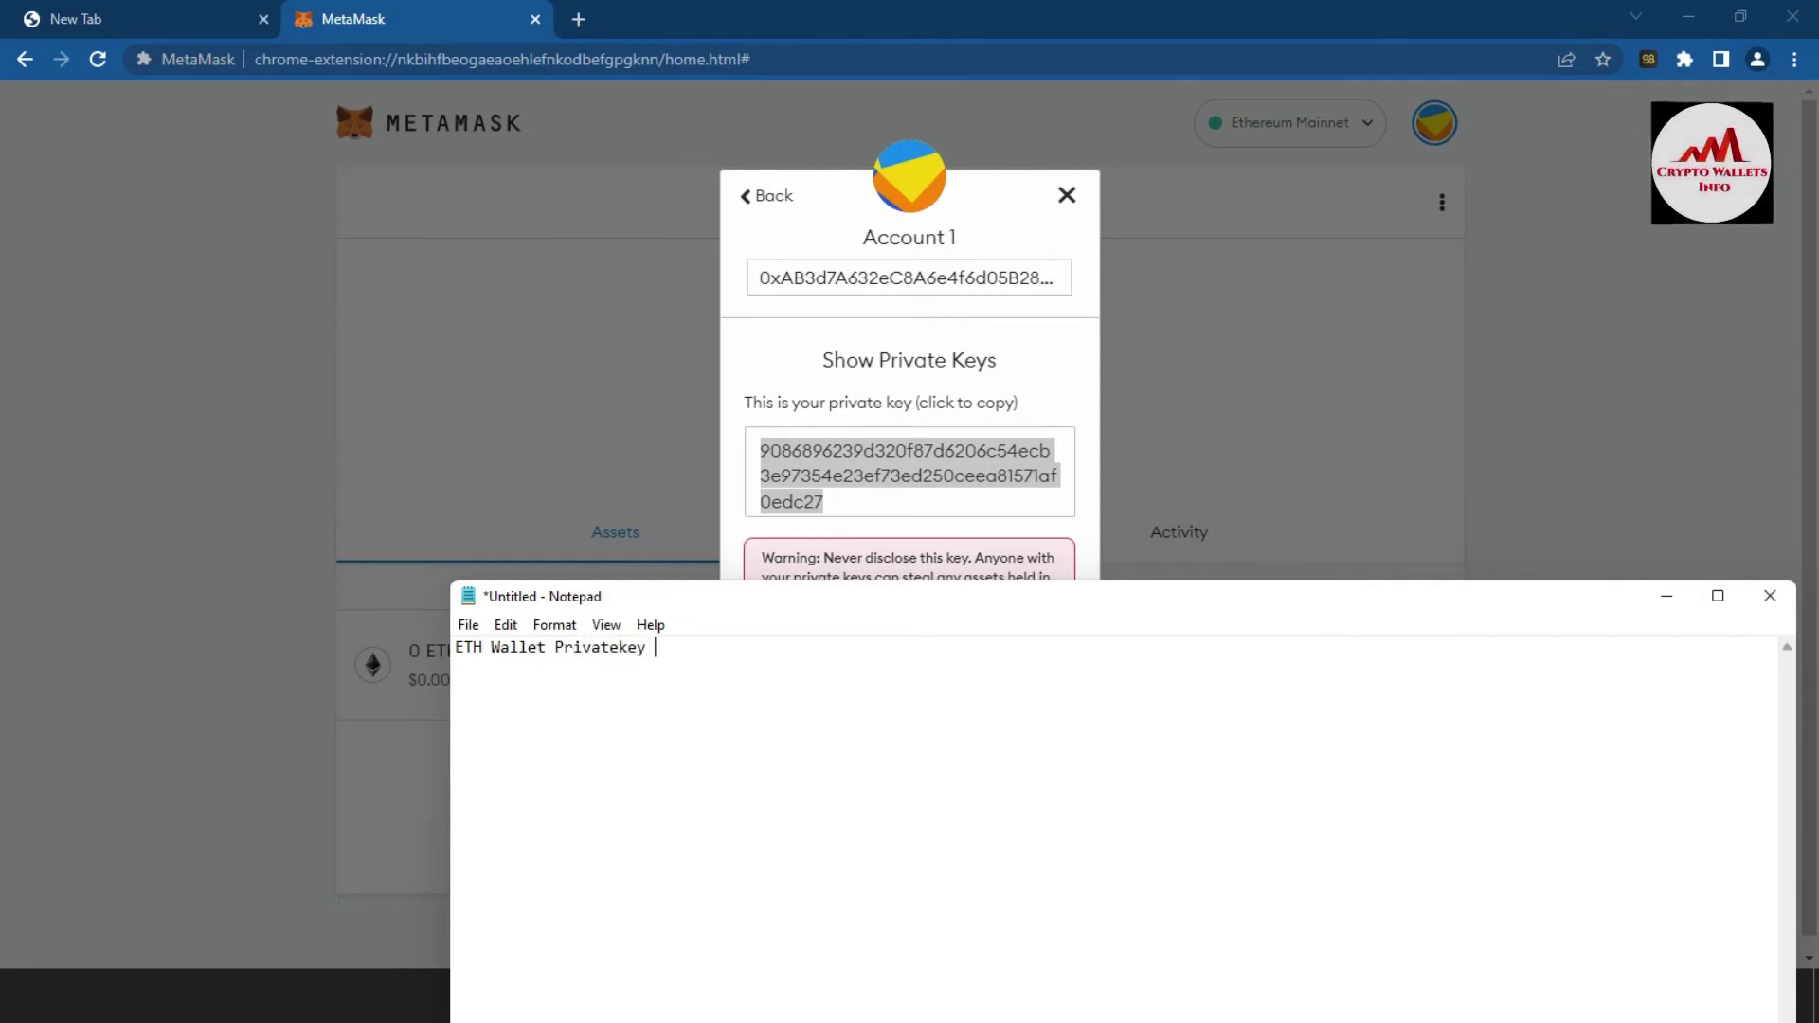
key("Return")
key("Right")
key("Right")
key("Right")
key("Right")
key("Right")
key("Right")
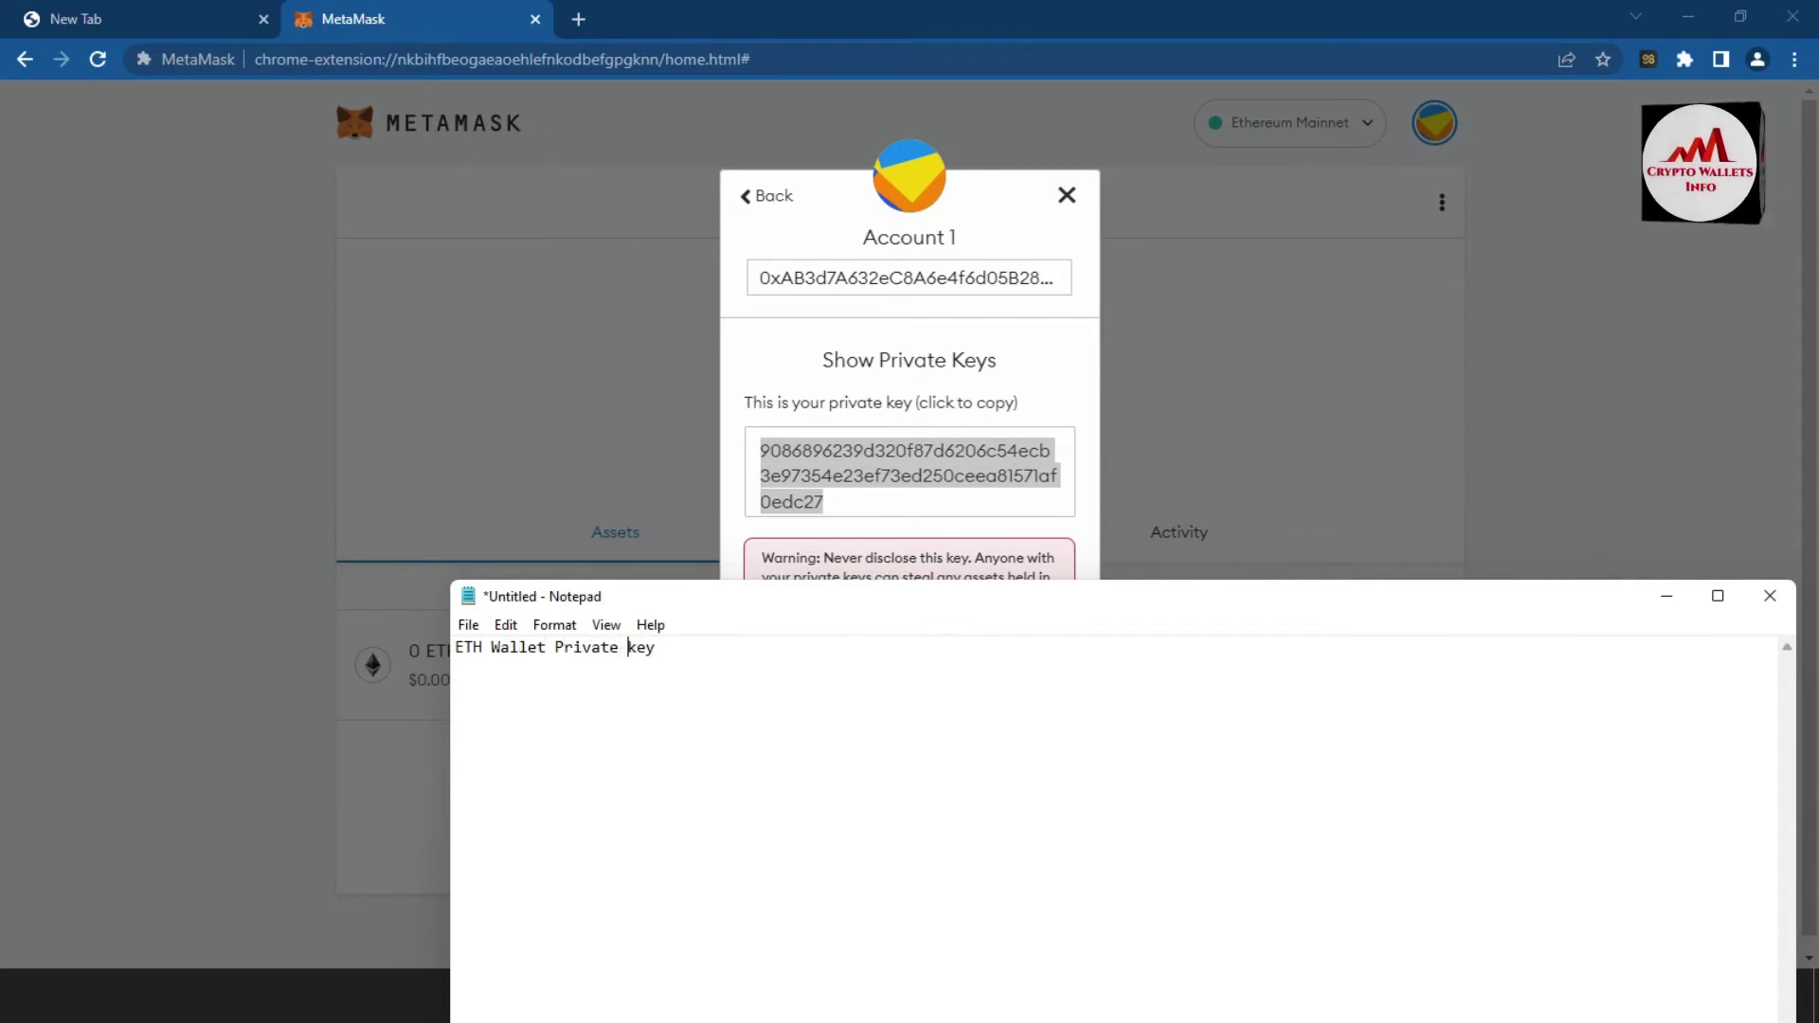
key("Return")
key("Return")
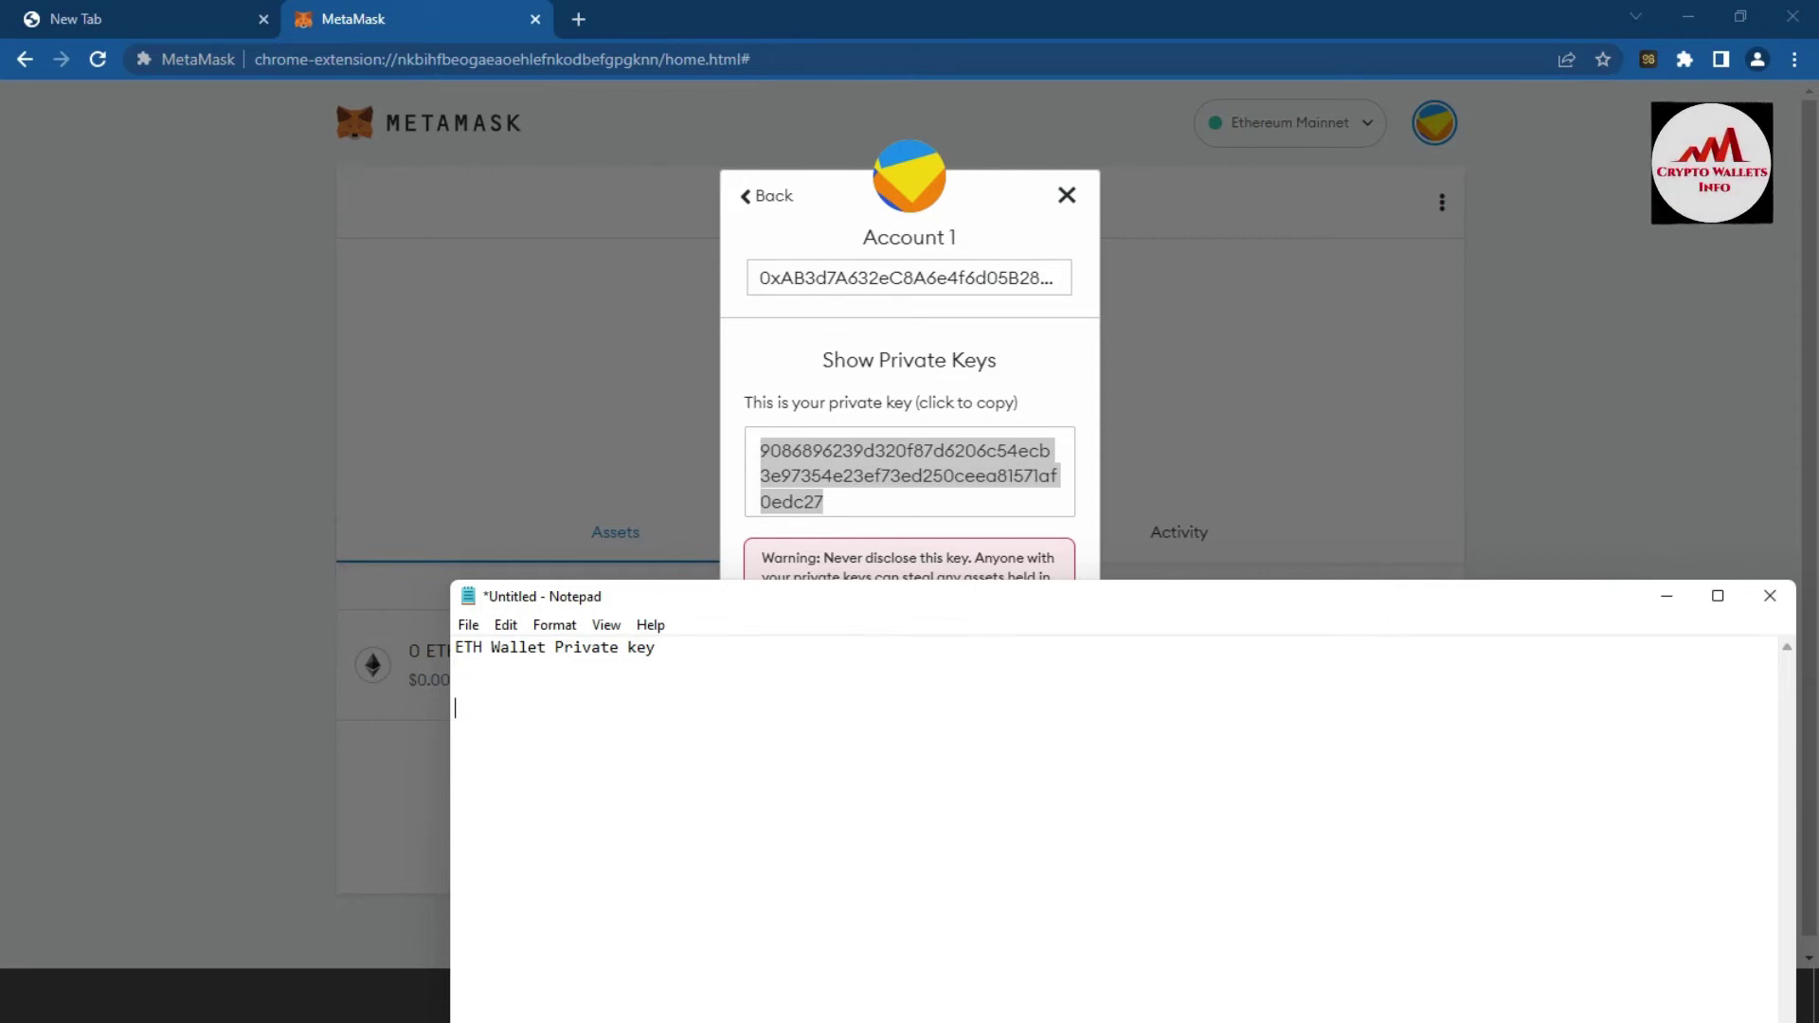
Paste the private key under its heading and add the heading "ETH Wallet Address" below it
key("ctrl+v")
key("Return")
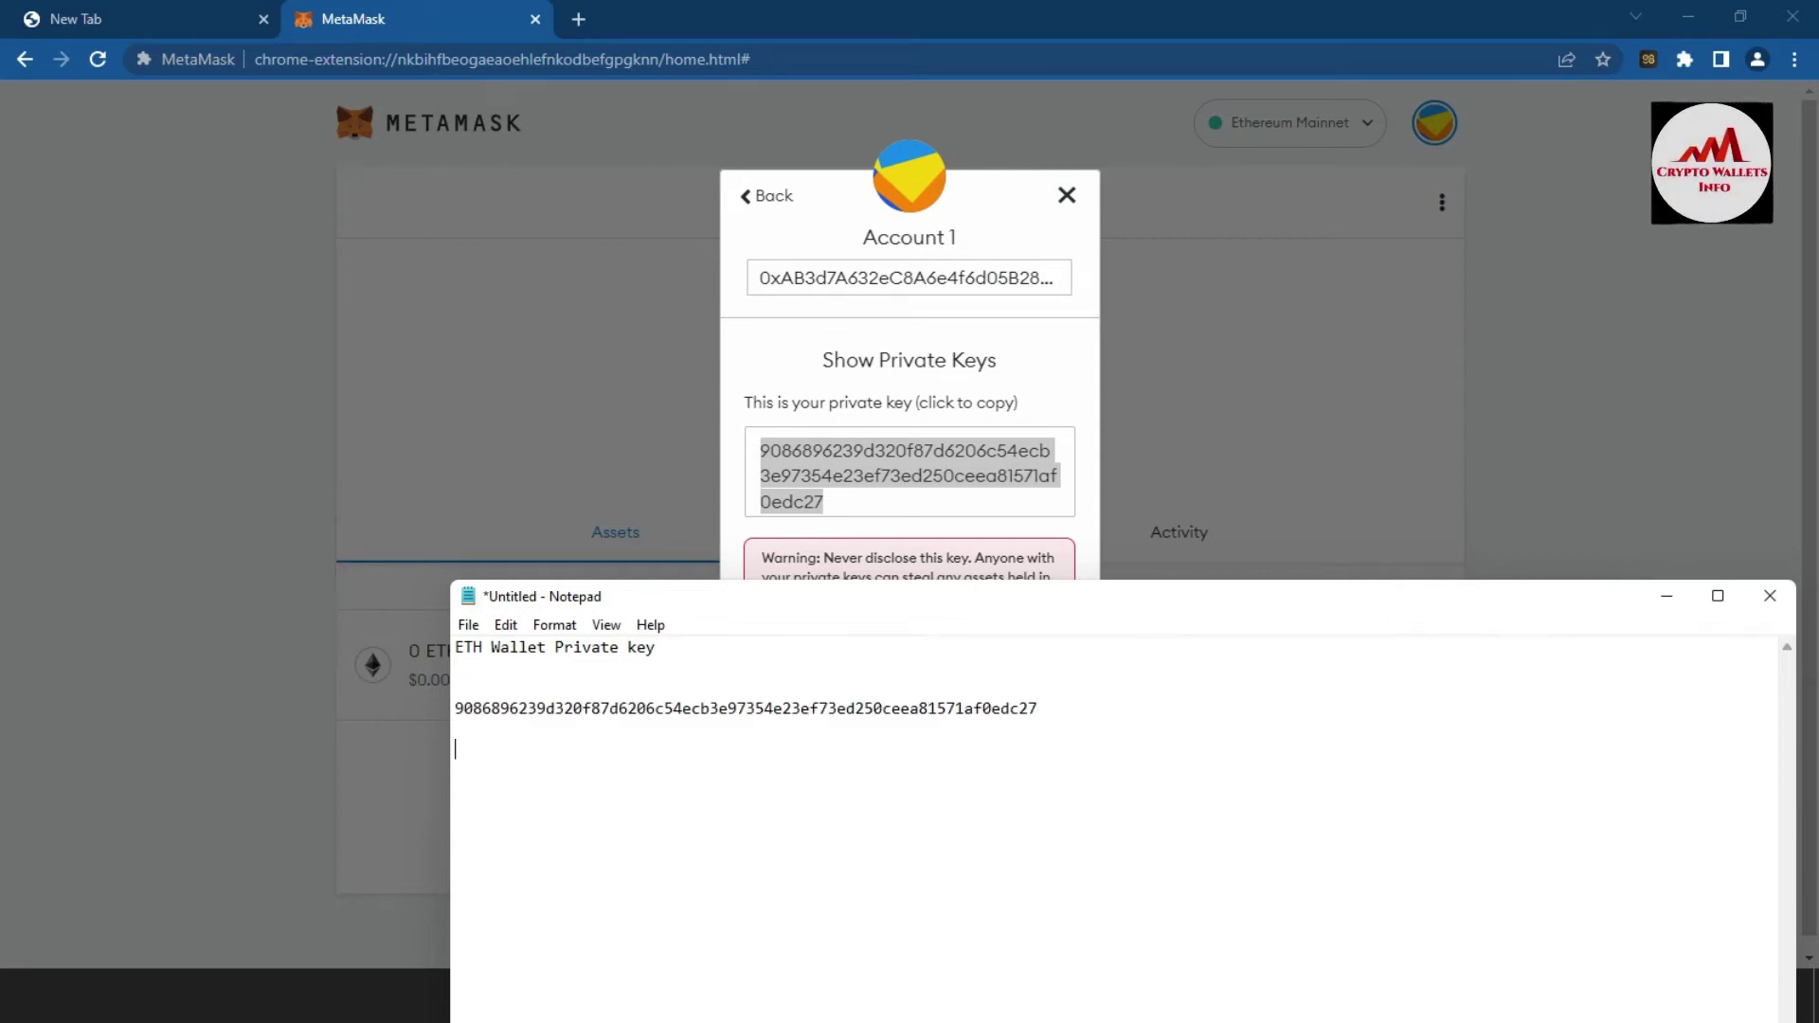
type("ETH Wallet Addr")
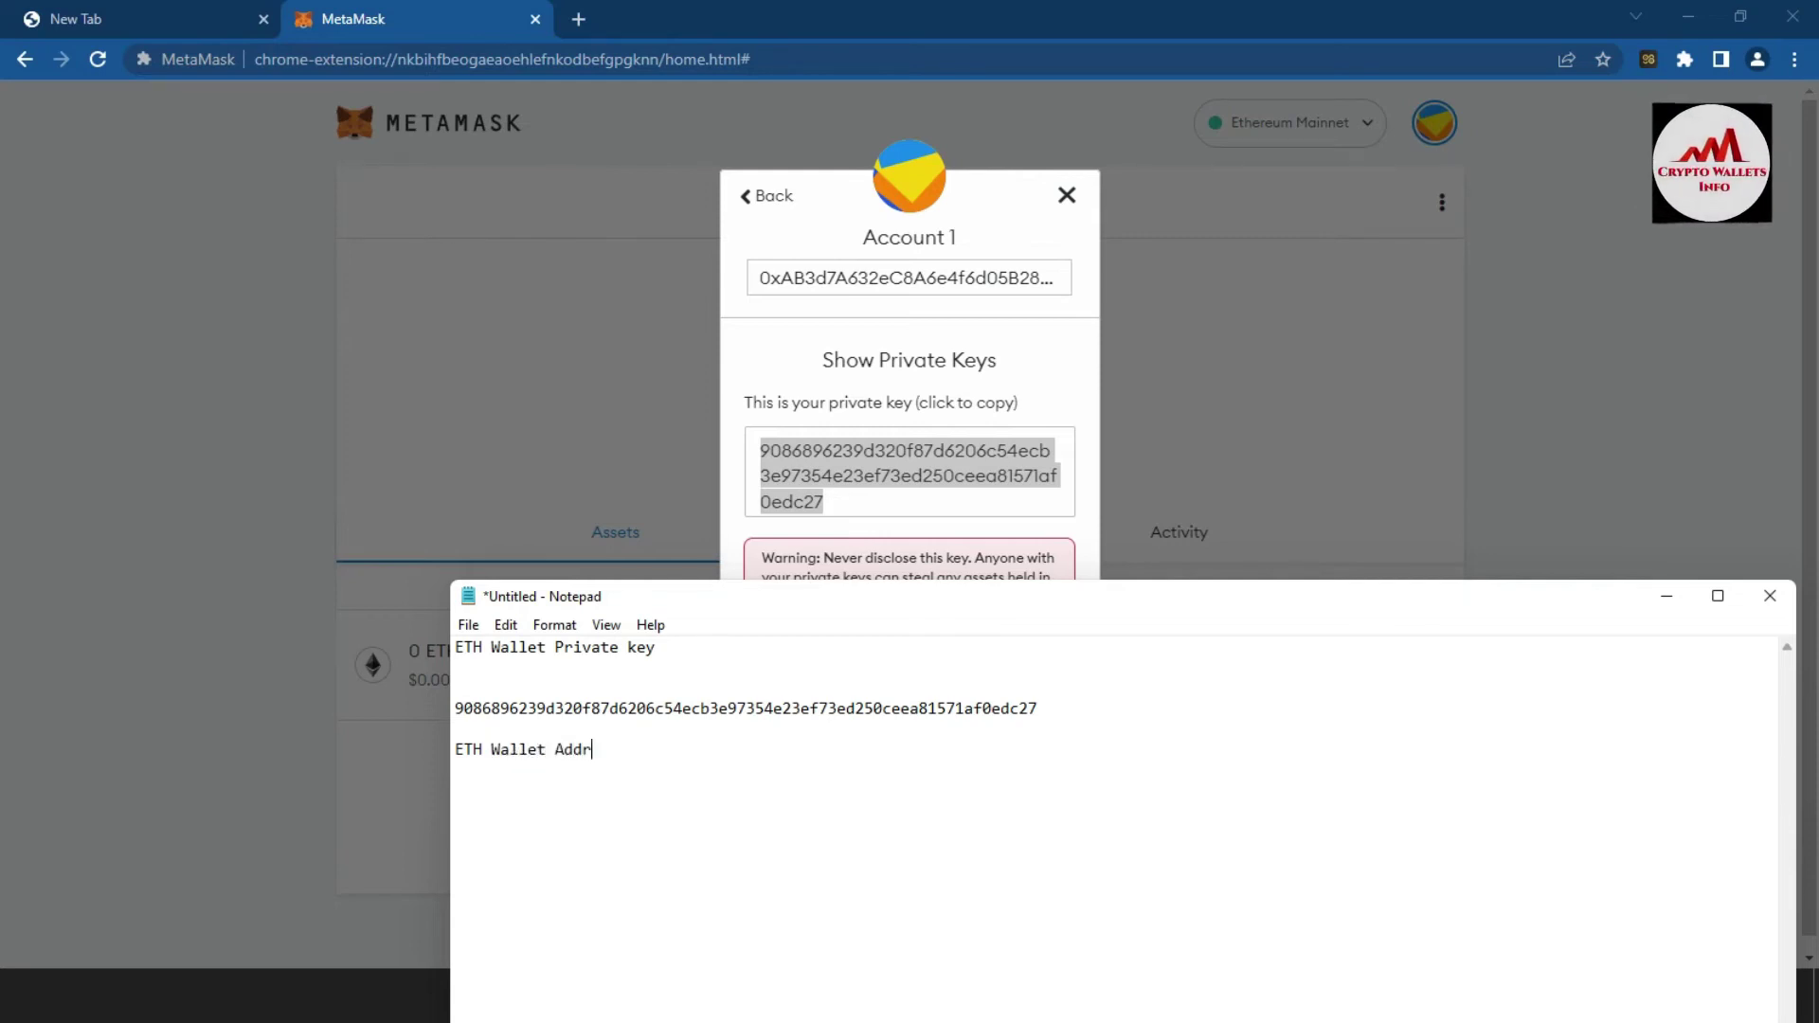
type("ess")
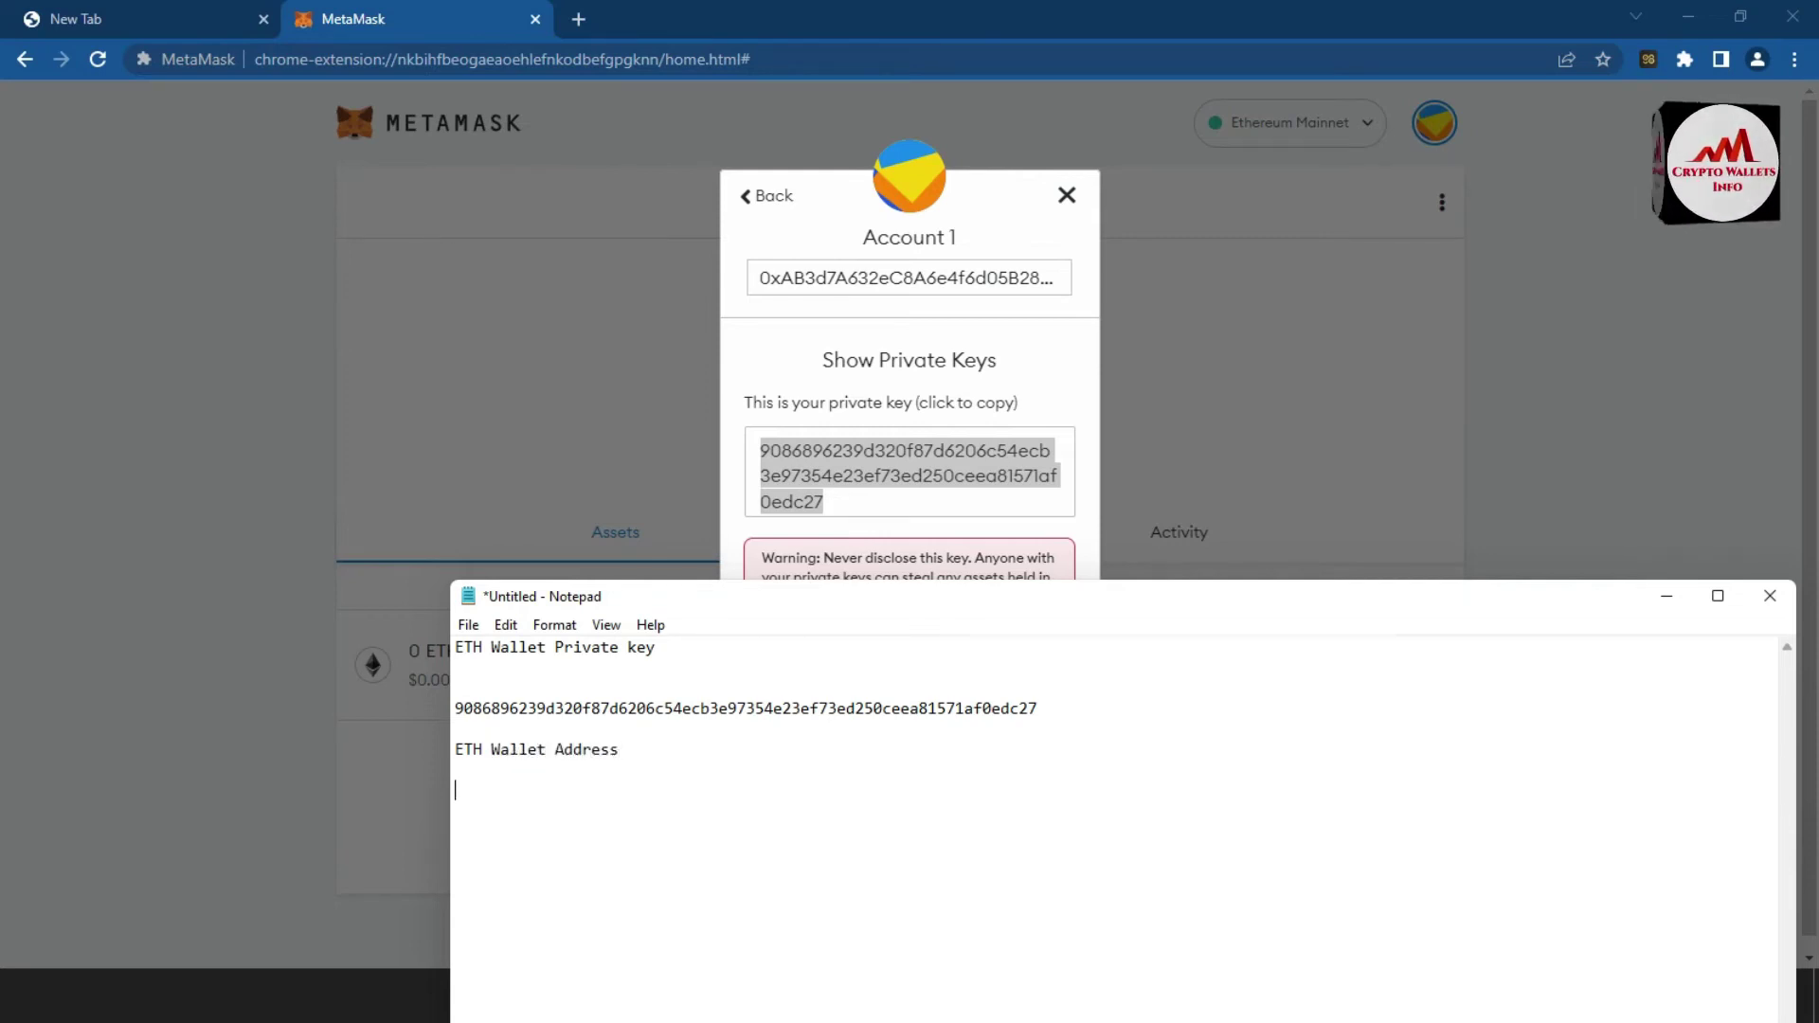
Close the private key dialog, copy Account 1's wallet address and paste it under the "ETH Wallet Address" heading in Notepad
left_click(932, 275)
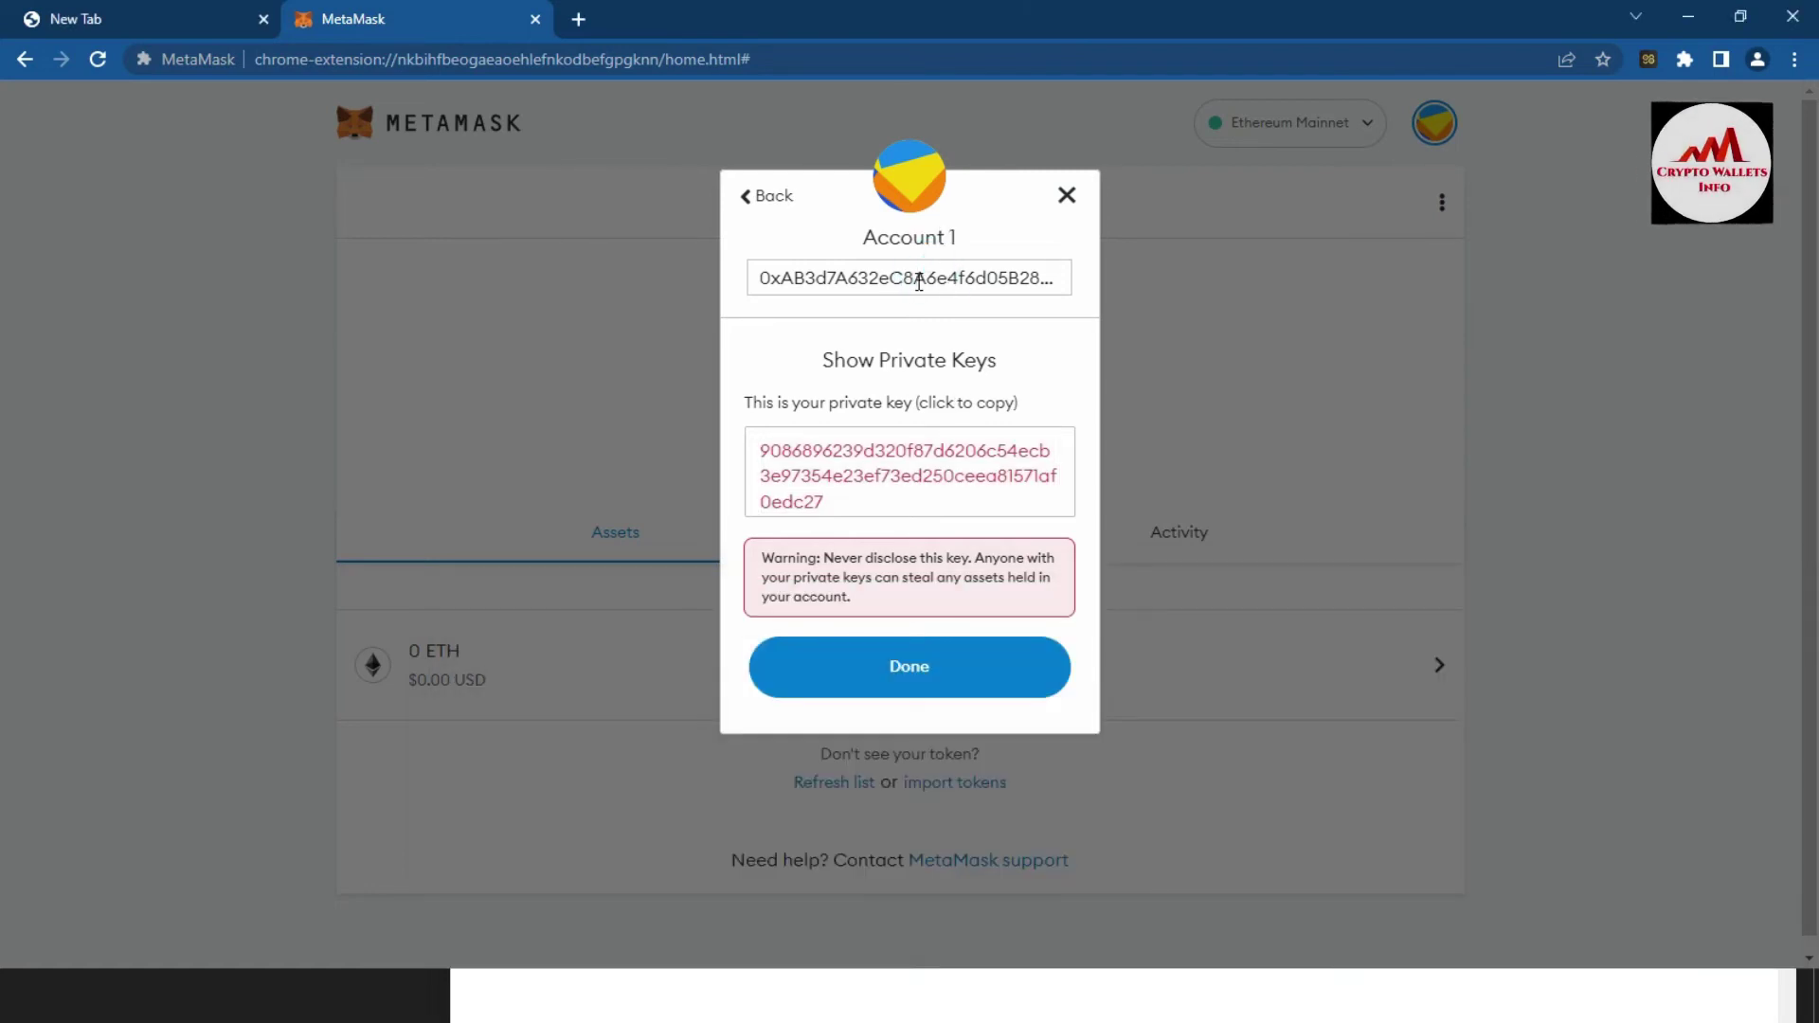
left_click(924, 666)
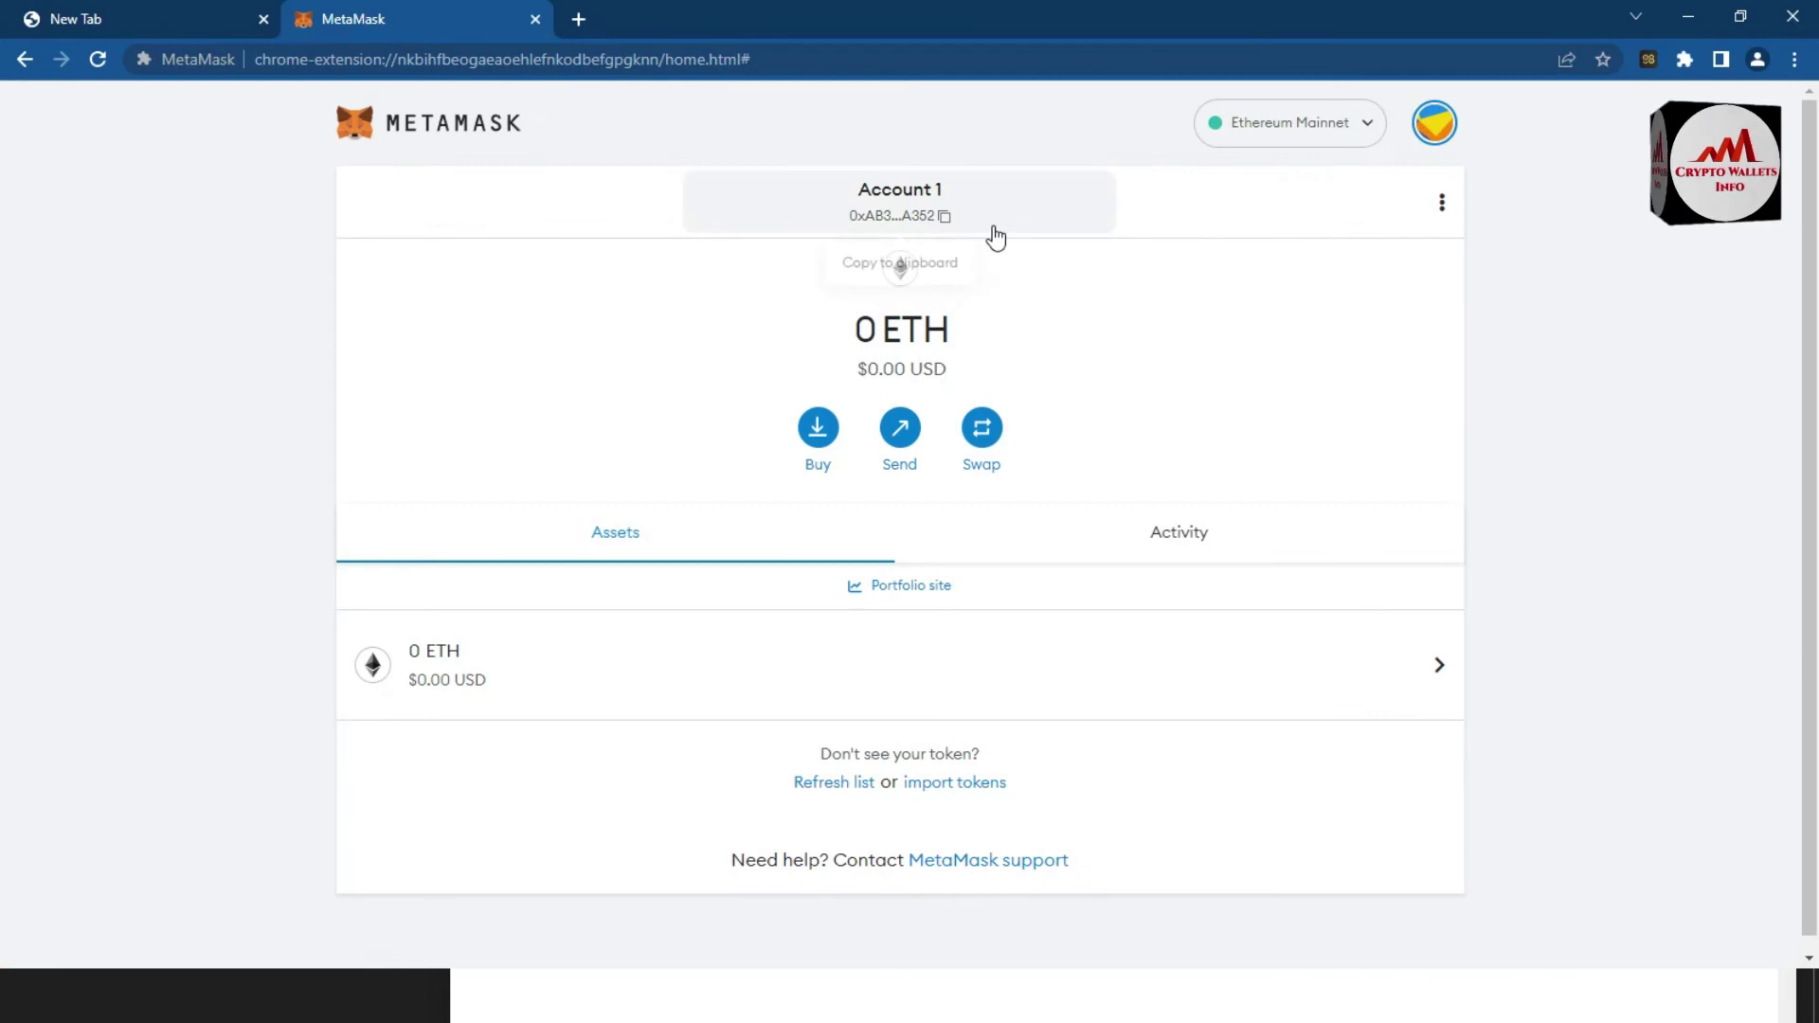
left_click(949, 222)
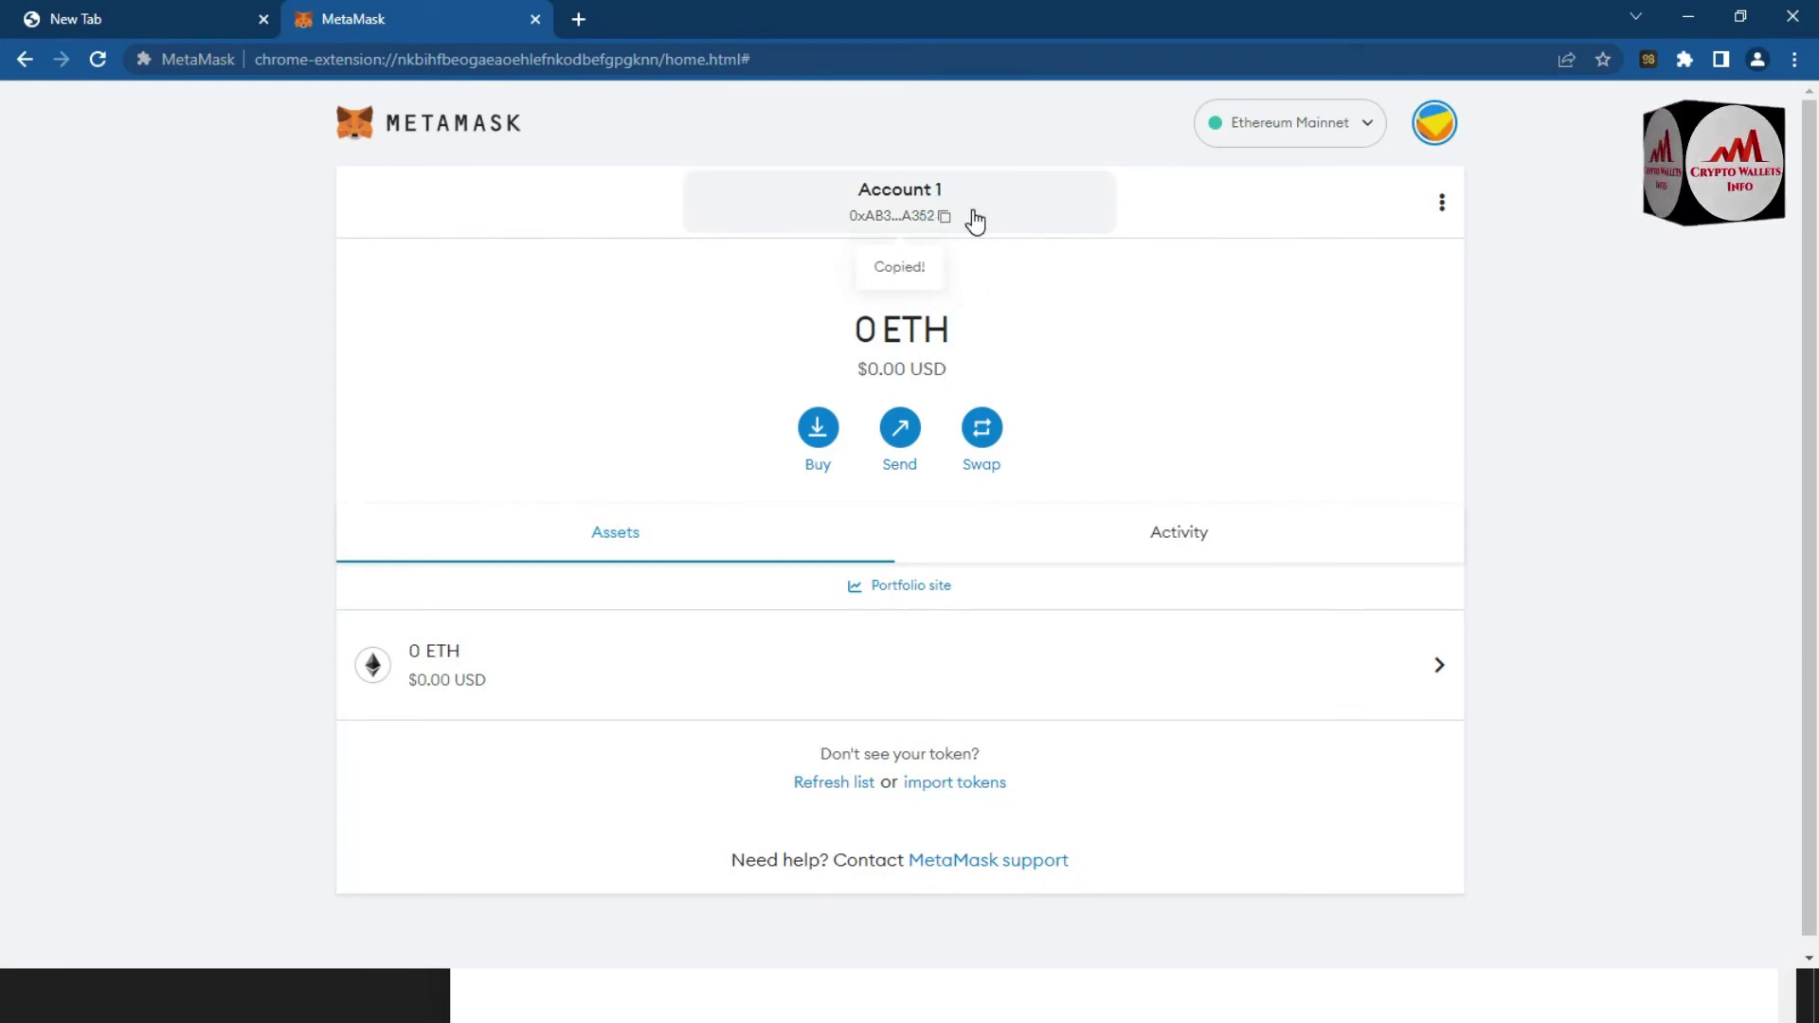
left_click(860, 1011)
key("ctrl+v")
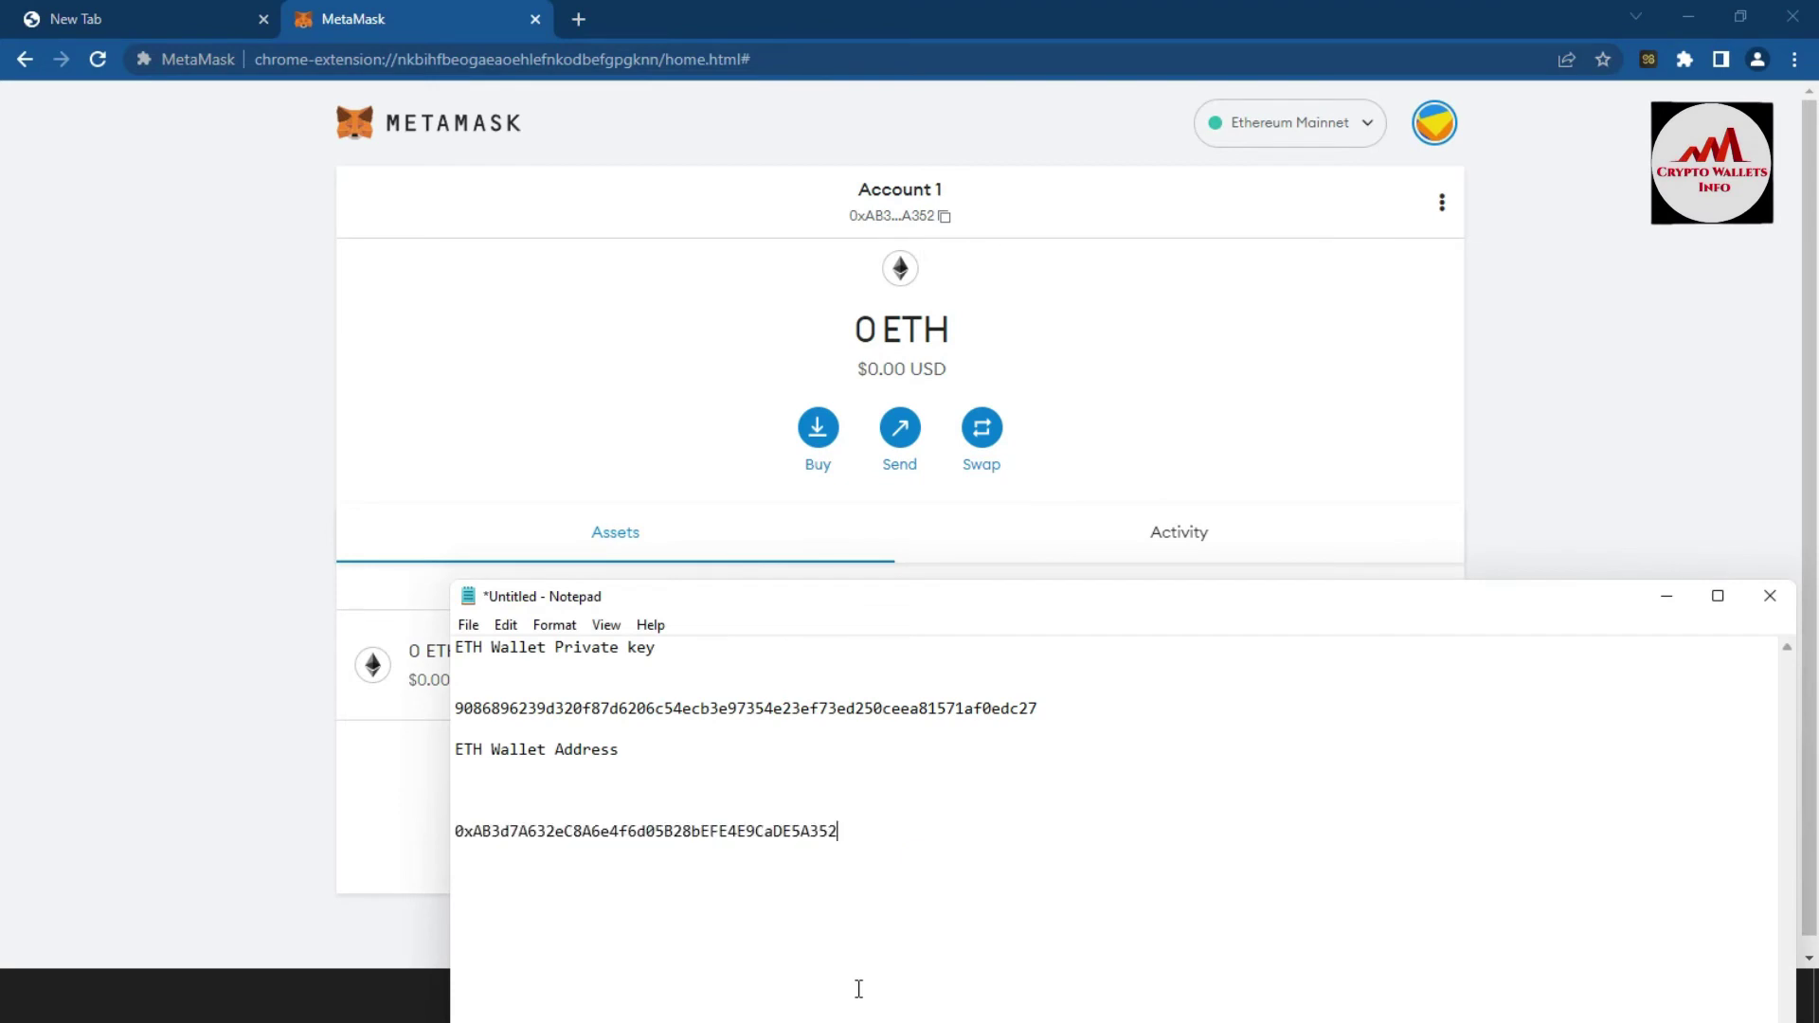
Add a separator line of equals signs below the wallet address, after blank lines
key("Return")
key("Return")
key("Return")
type("========================================")
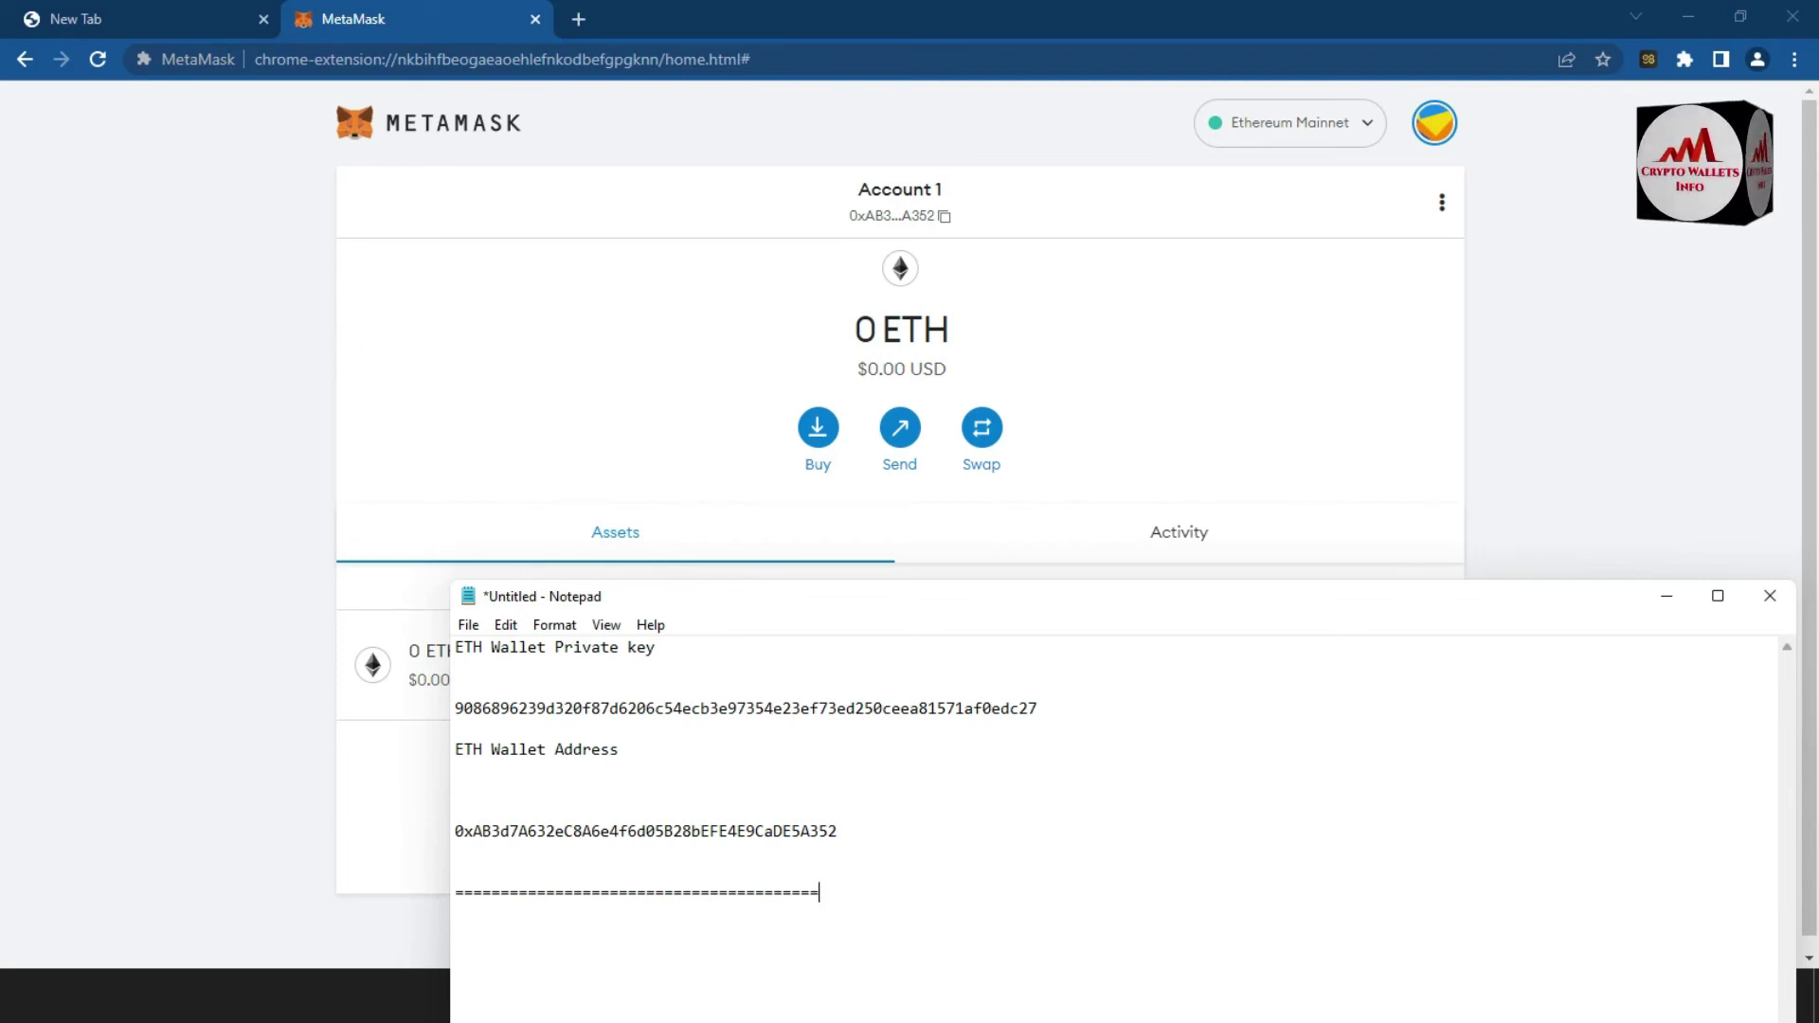
Move the Notepad window up to review the saved private key and wallet address, and minimize it
double_click(1046, 708)
left_click(755, 731)
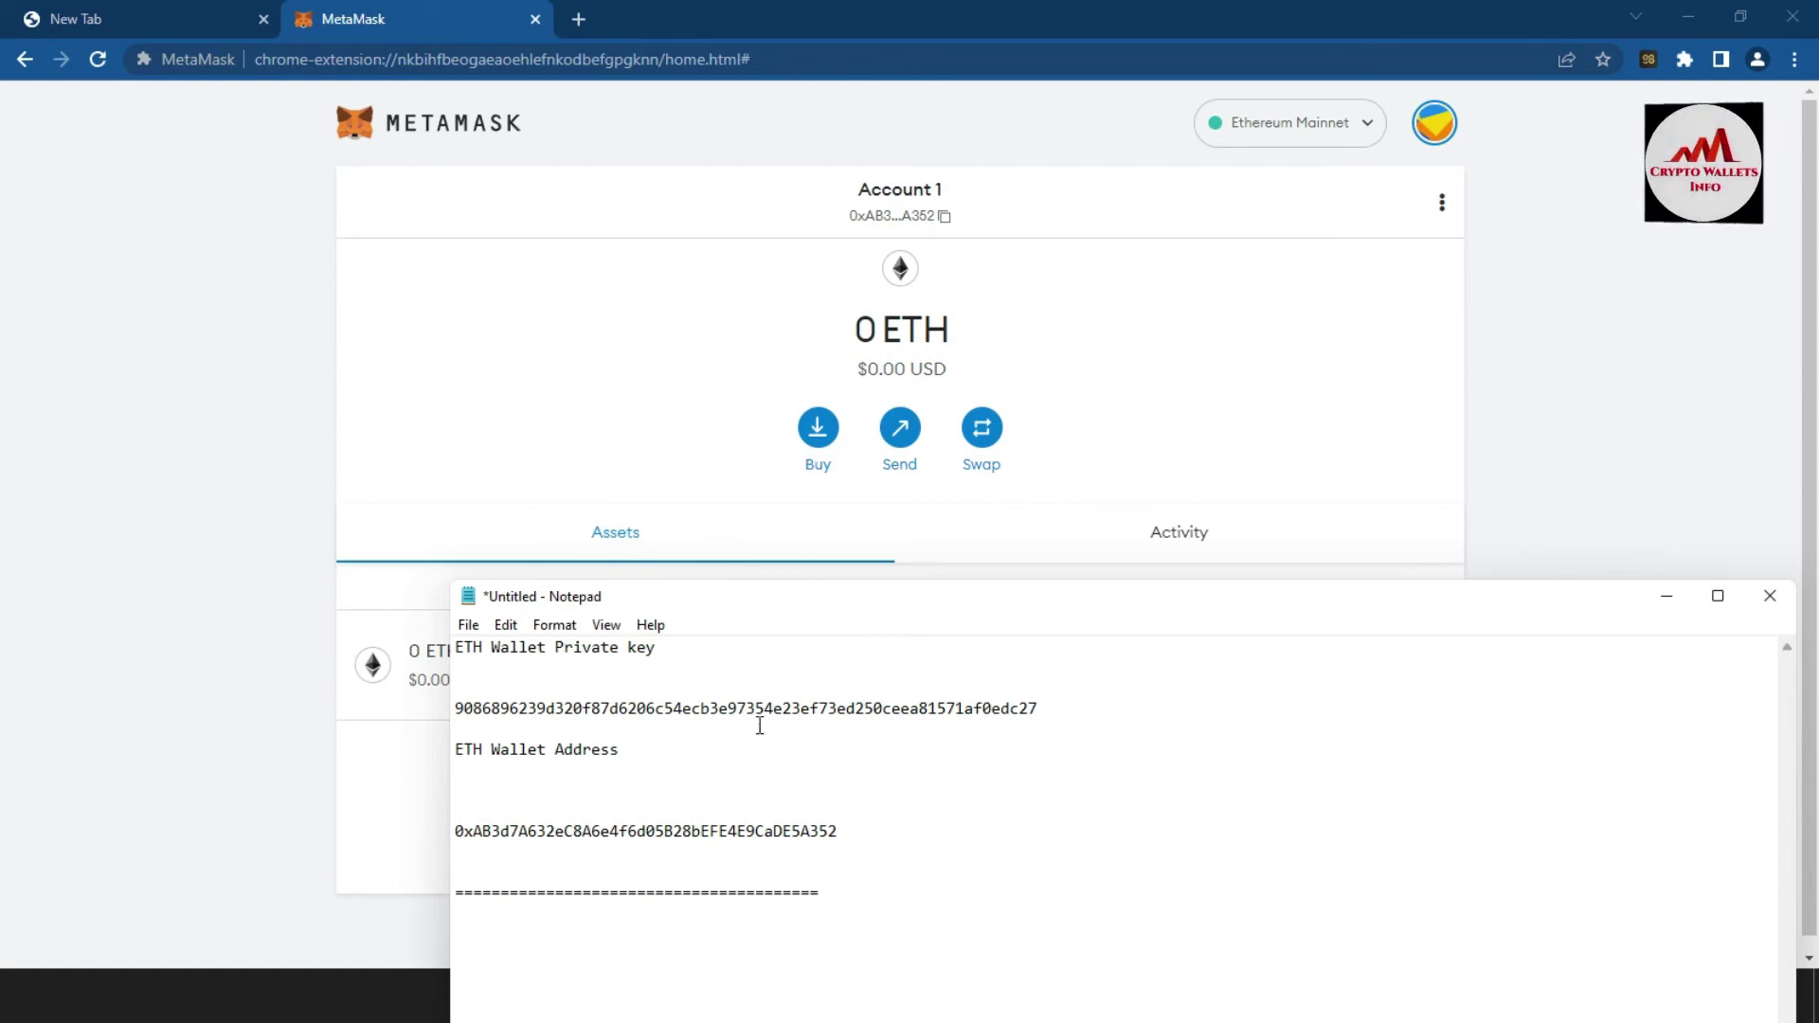
left_click_drag(1072, 610, 956, 298)
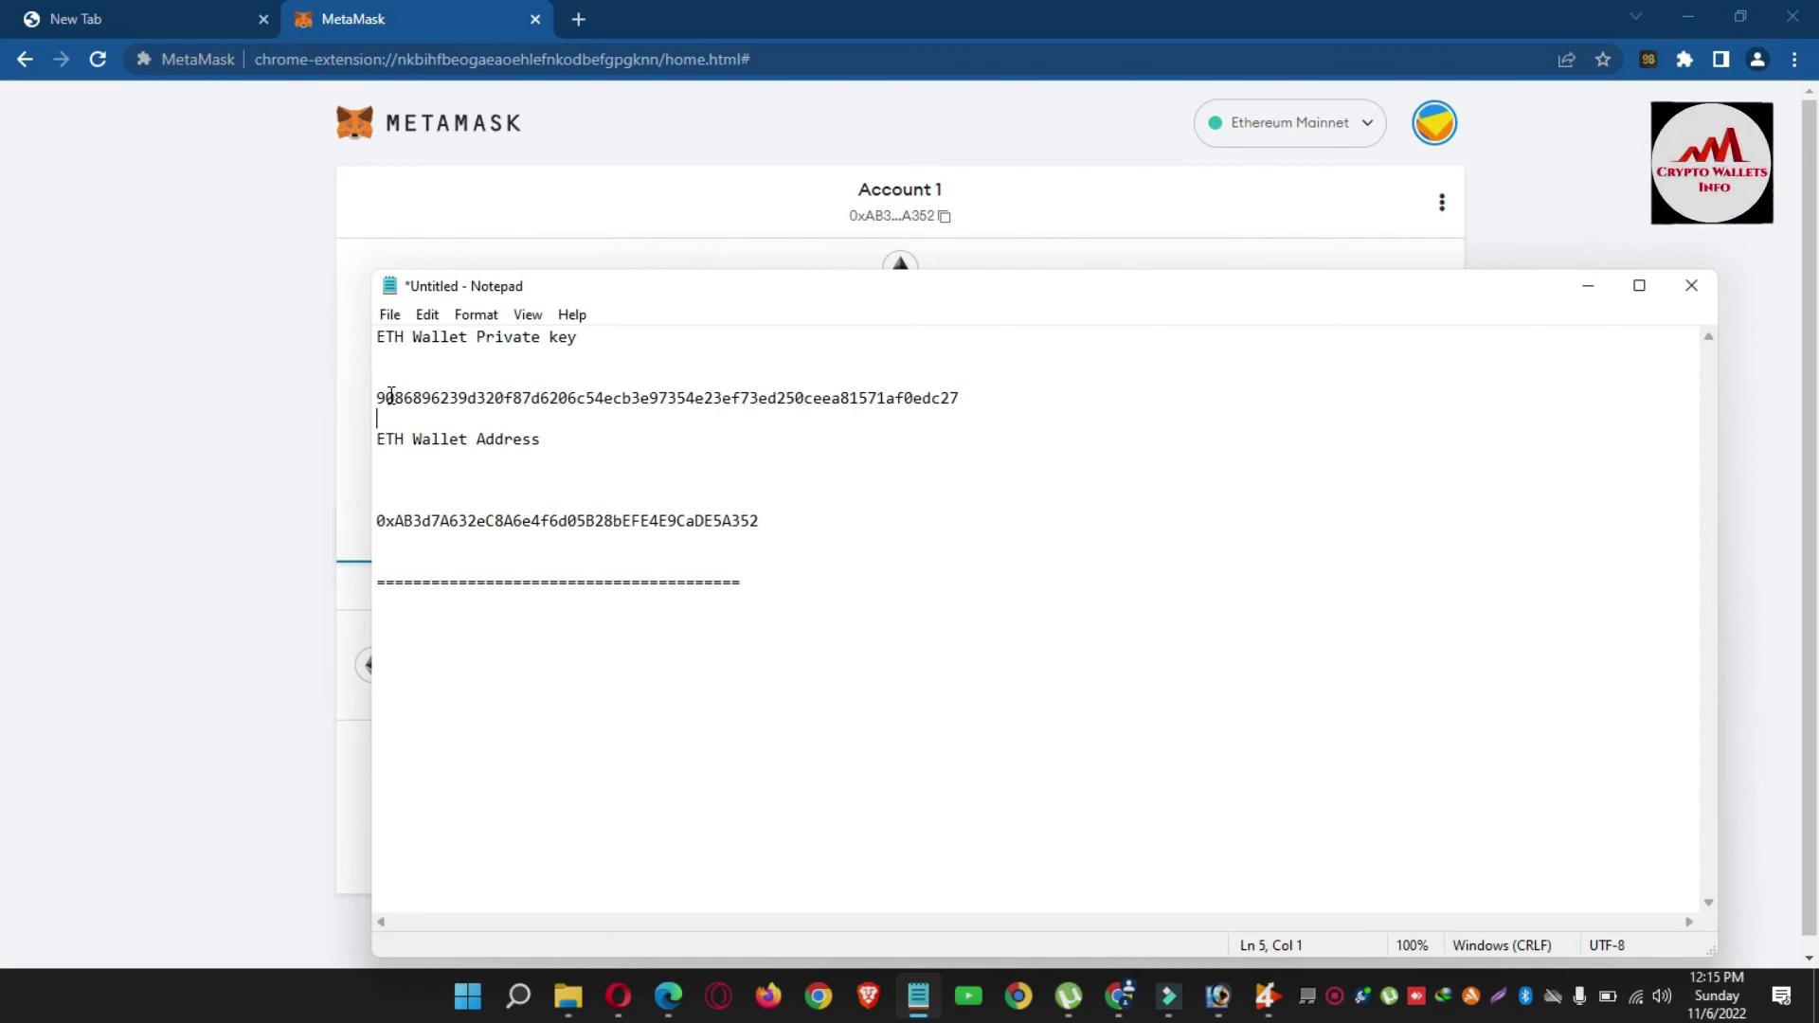
left_click(1593, 289)
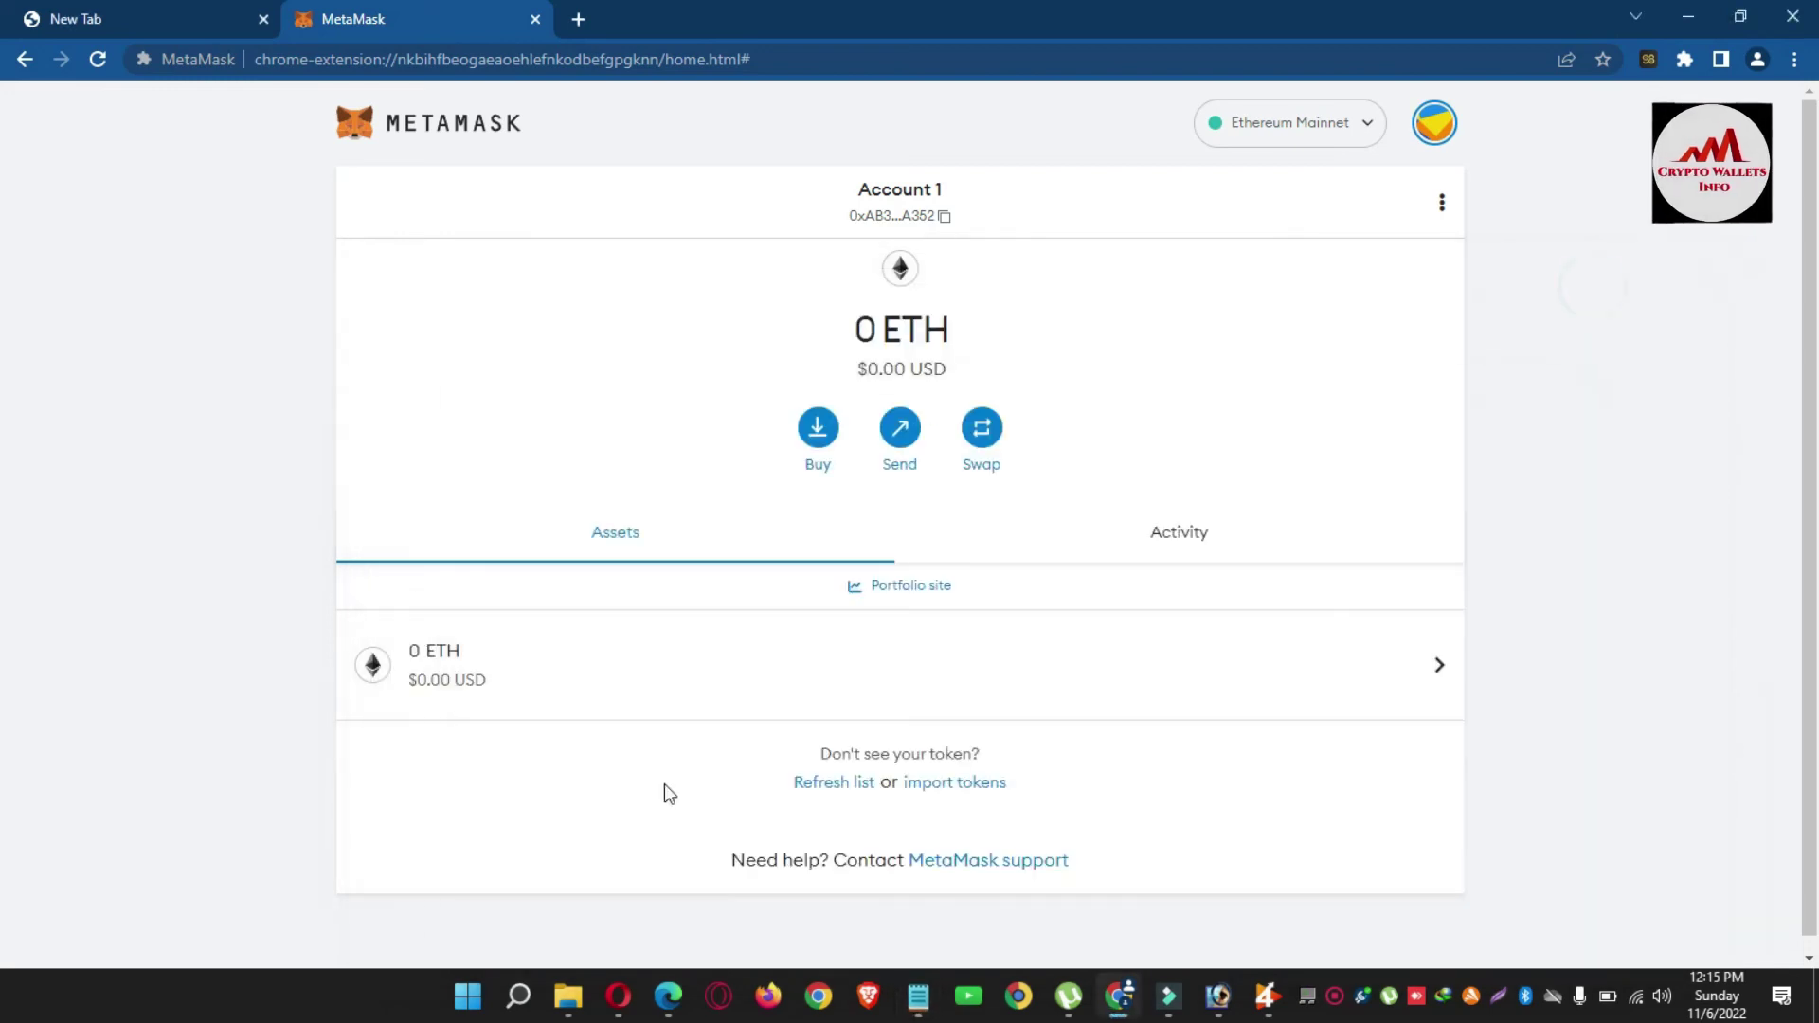
Switch to Opera and look over the home page of the Crypto Wallets Info YouTube channel
left_click(617, 999)
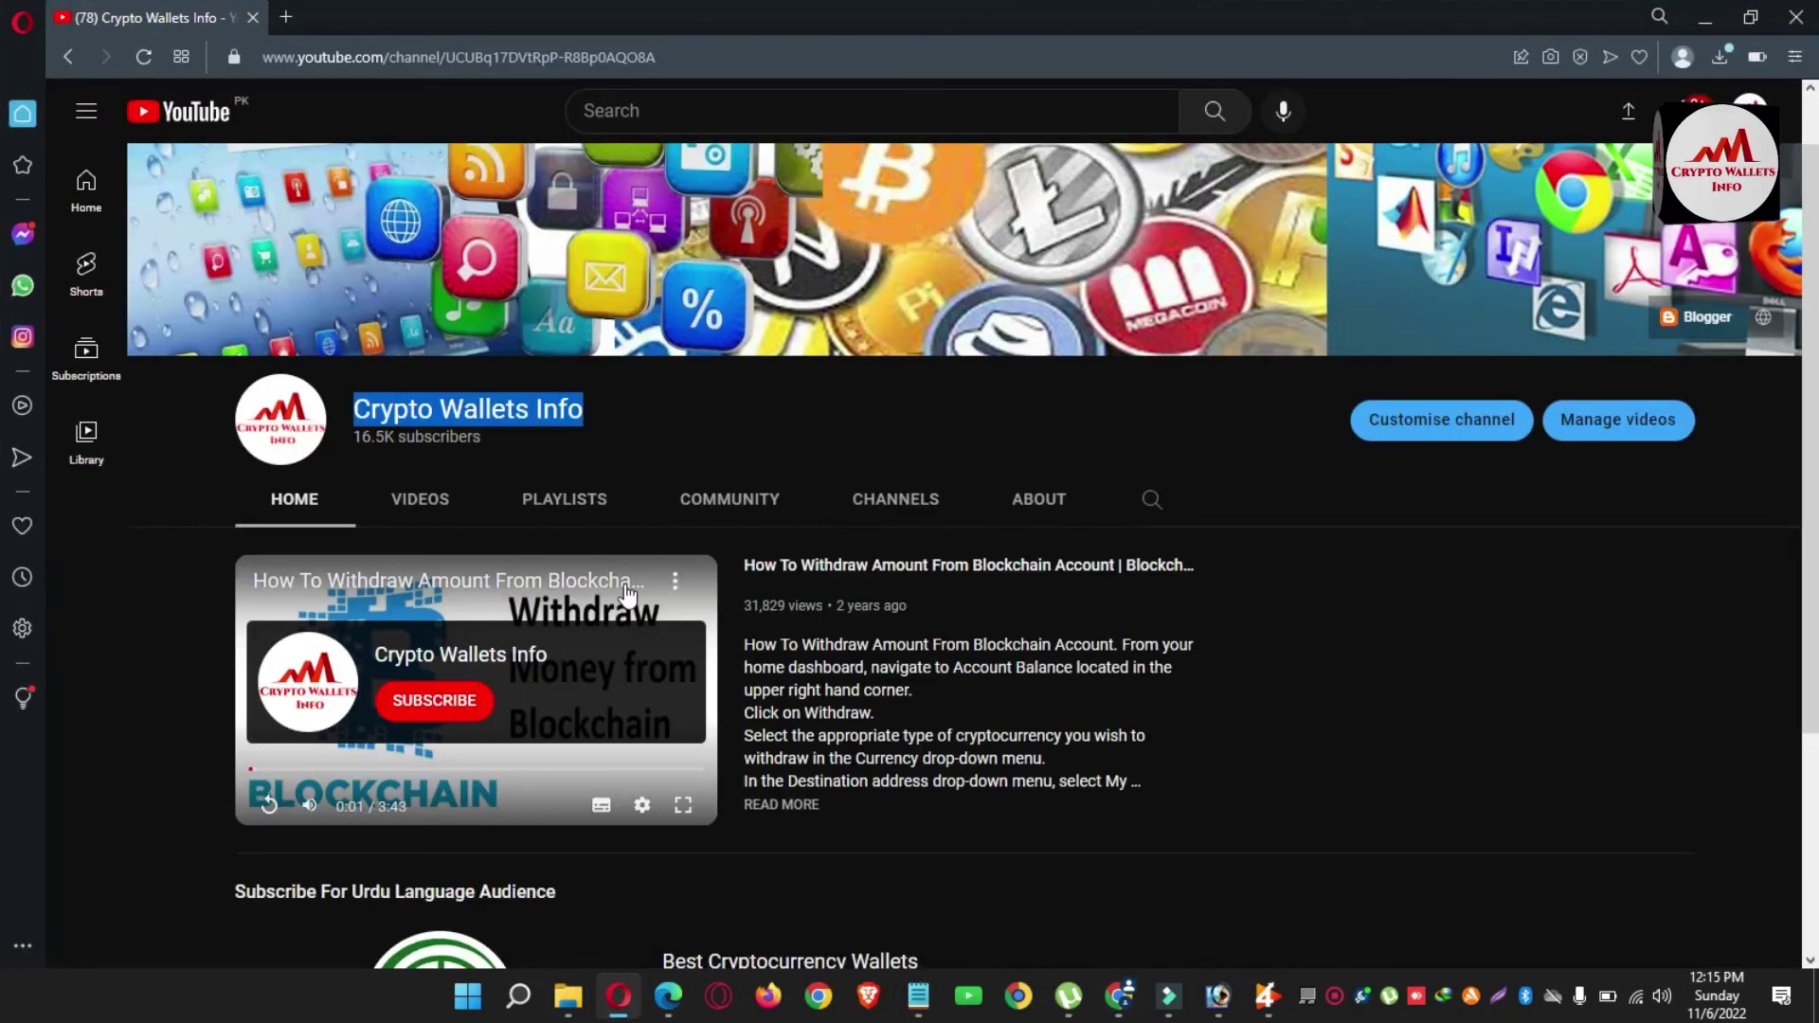
triple_click(644, 402)
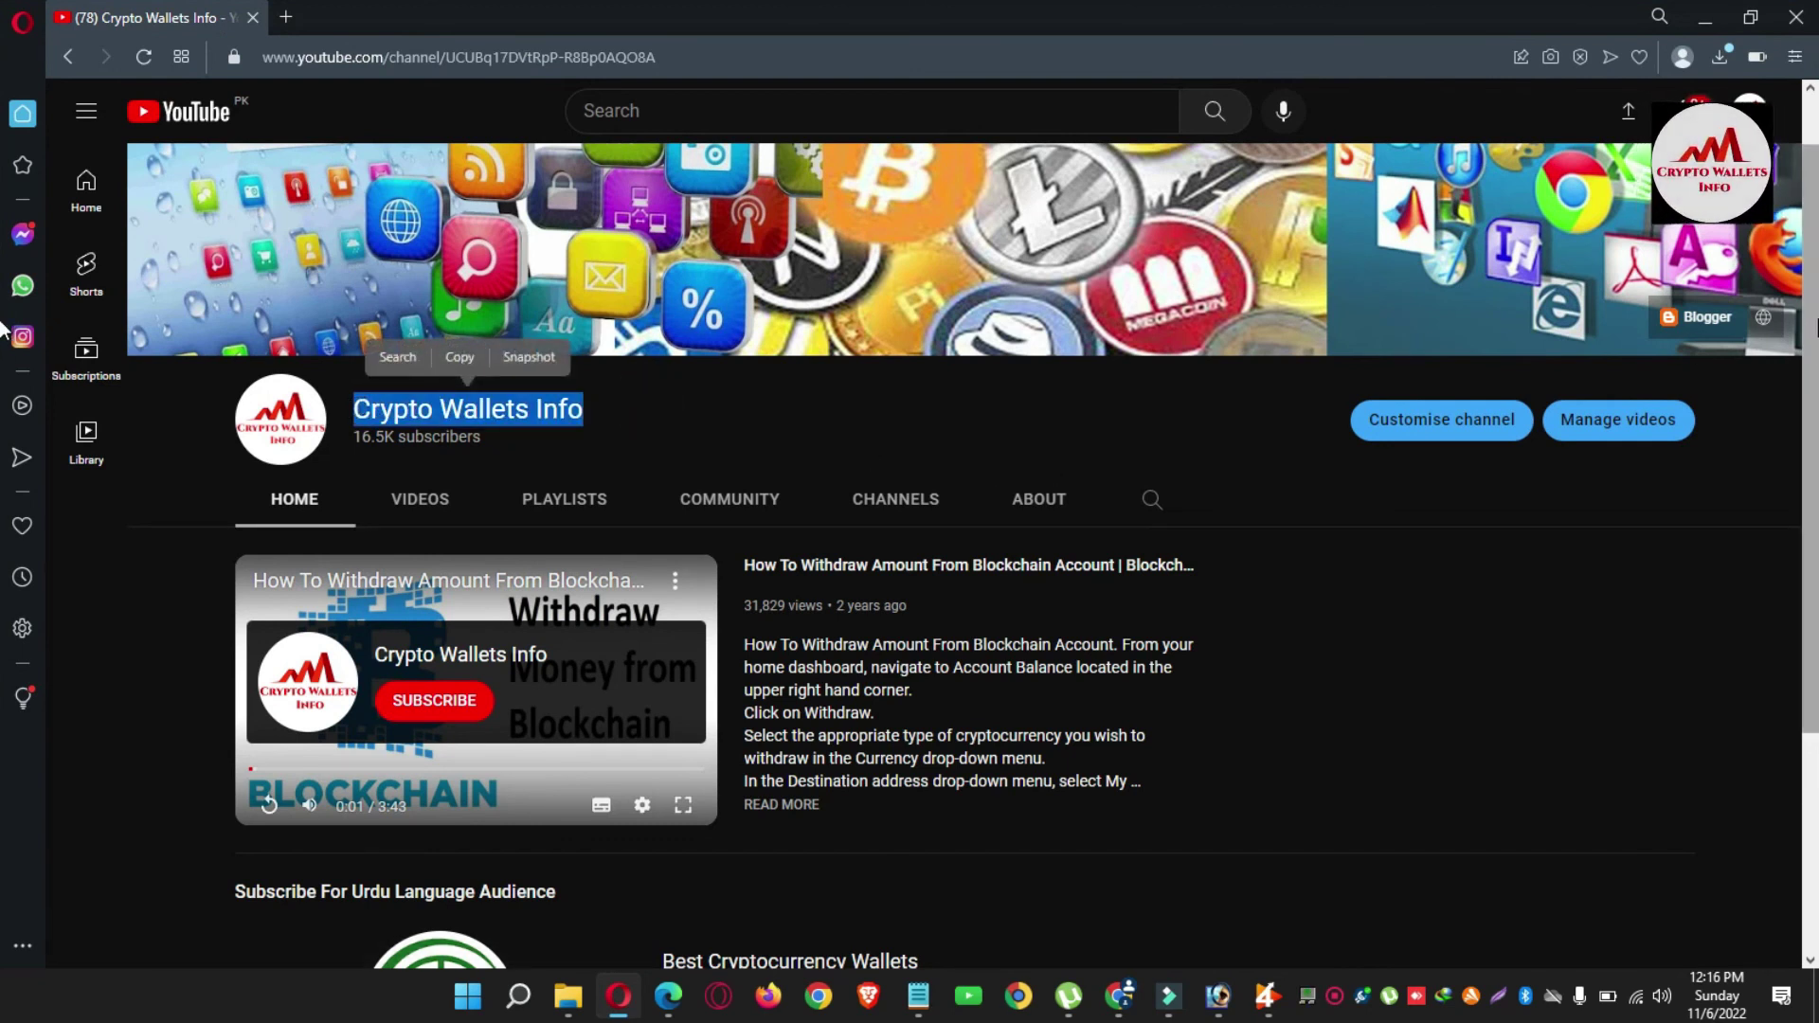
scroll(284, 389, "down", 1)
scroll(2, 379, "down", 2)
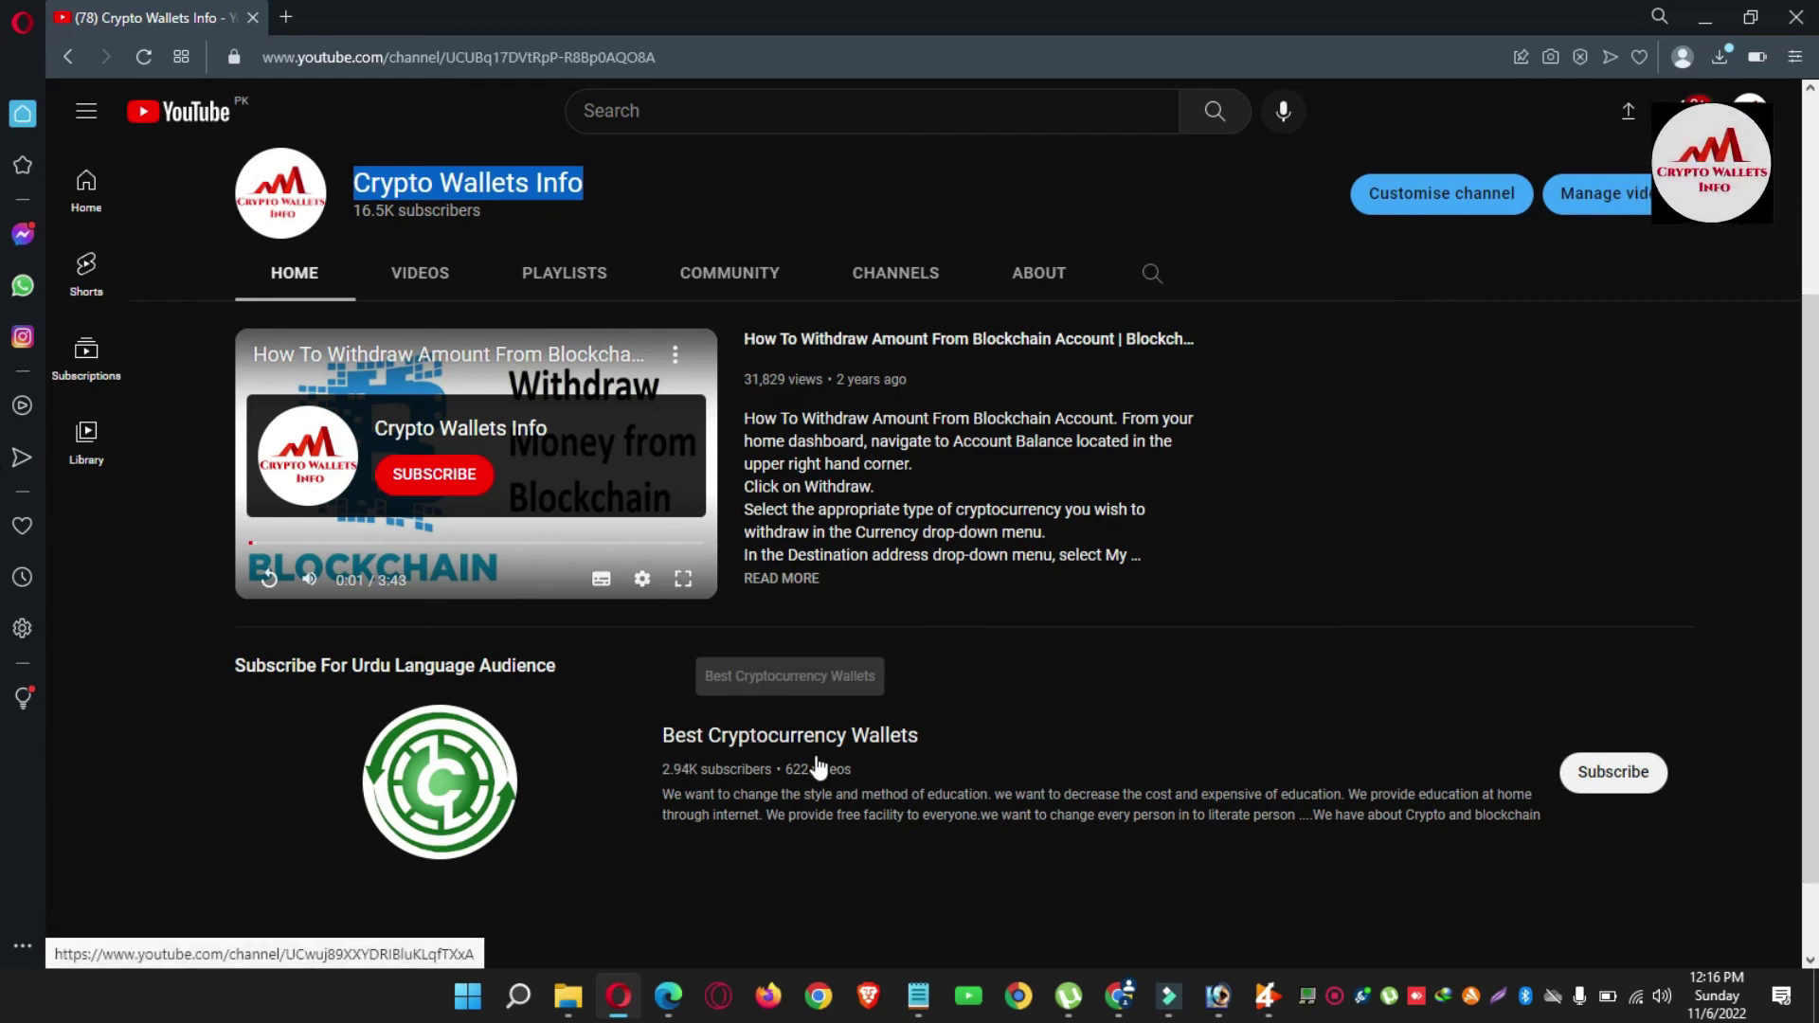
scroll(3, 320, "up", 2)
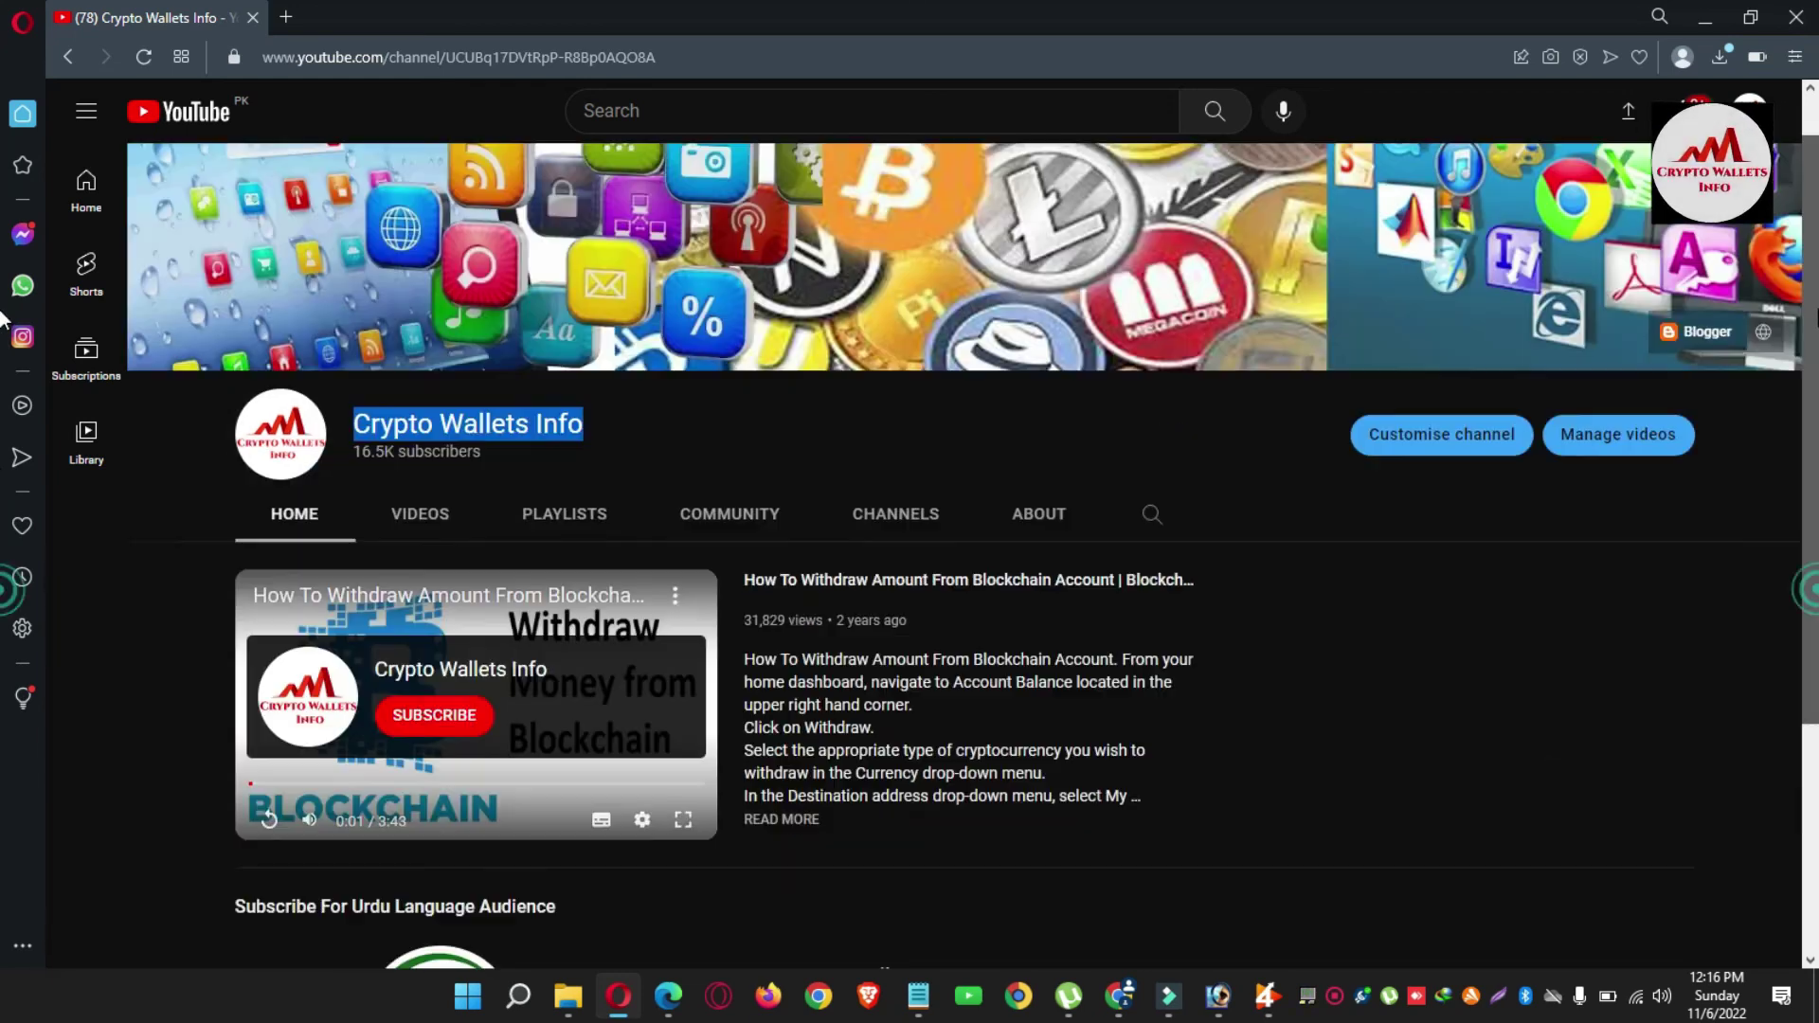
scroll(3, 320, "up", 1)
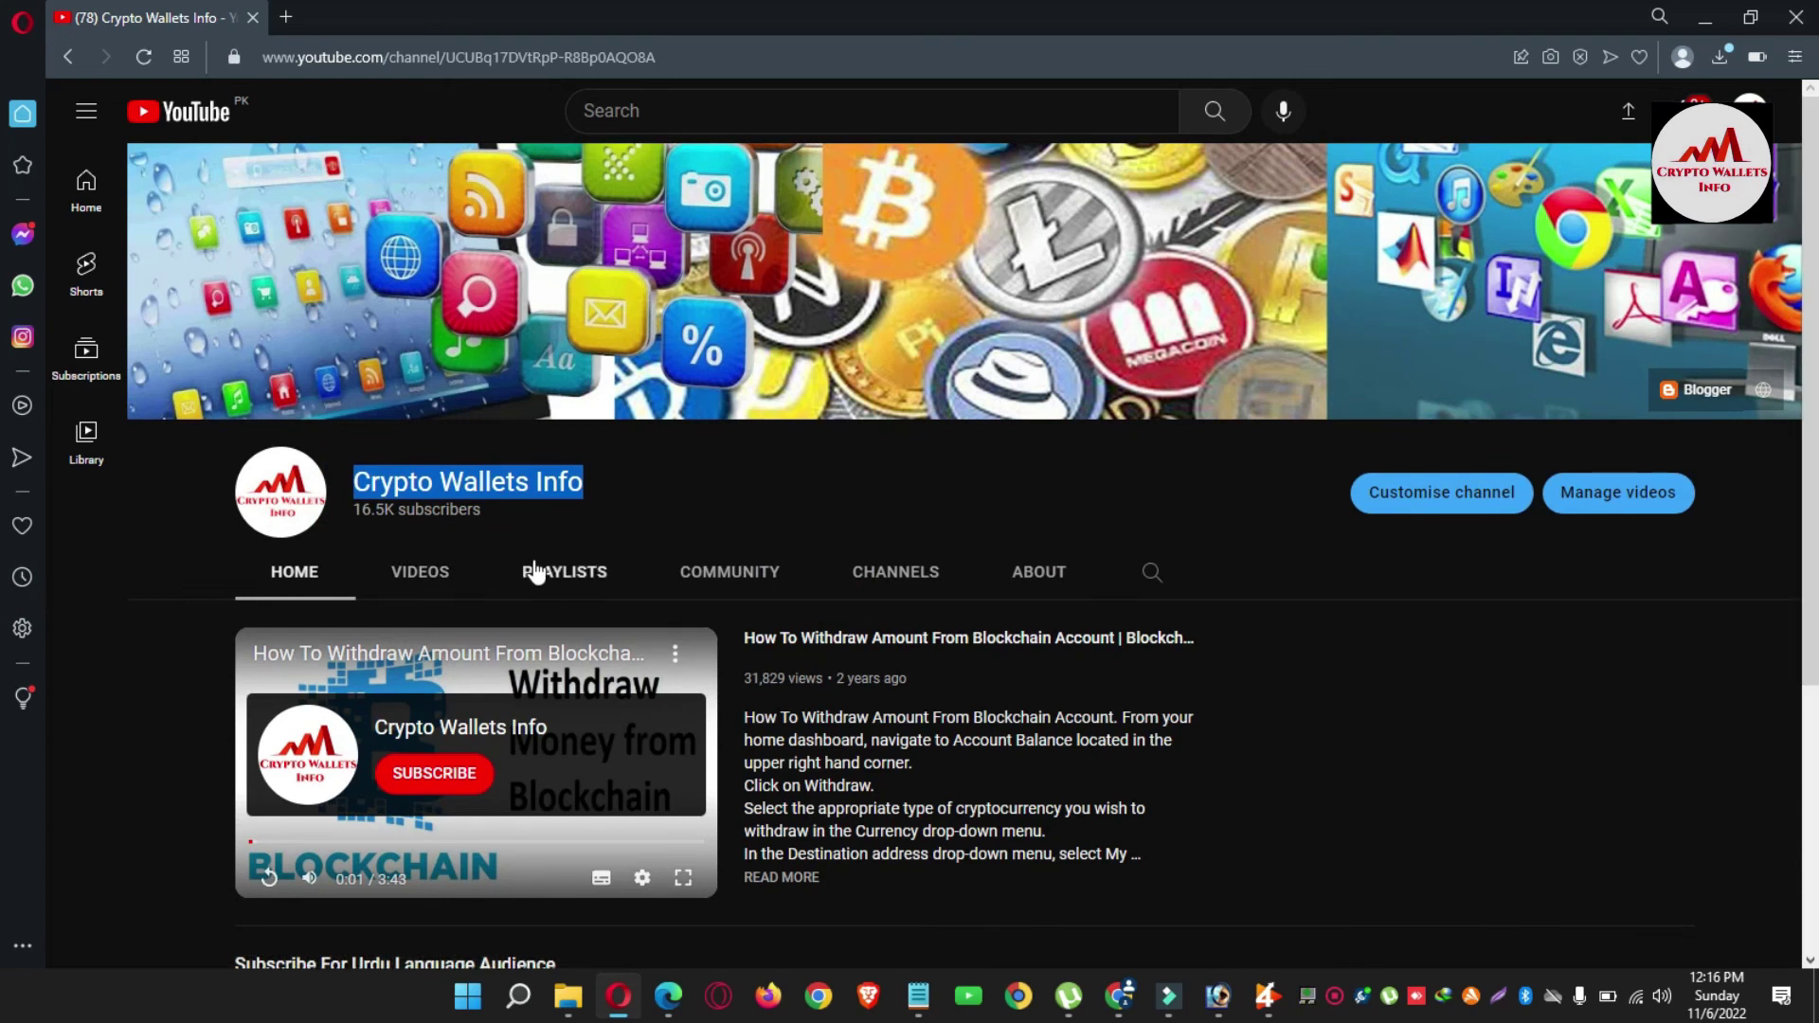
Open the channel's list of videos and browse the recently uploaded wallet tutorials
left_click(419, 575)
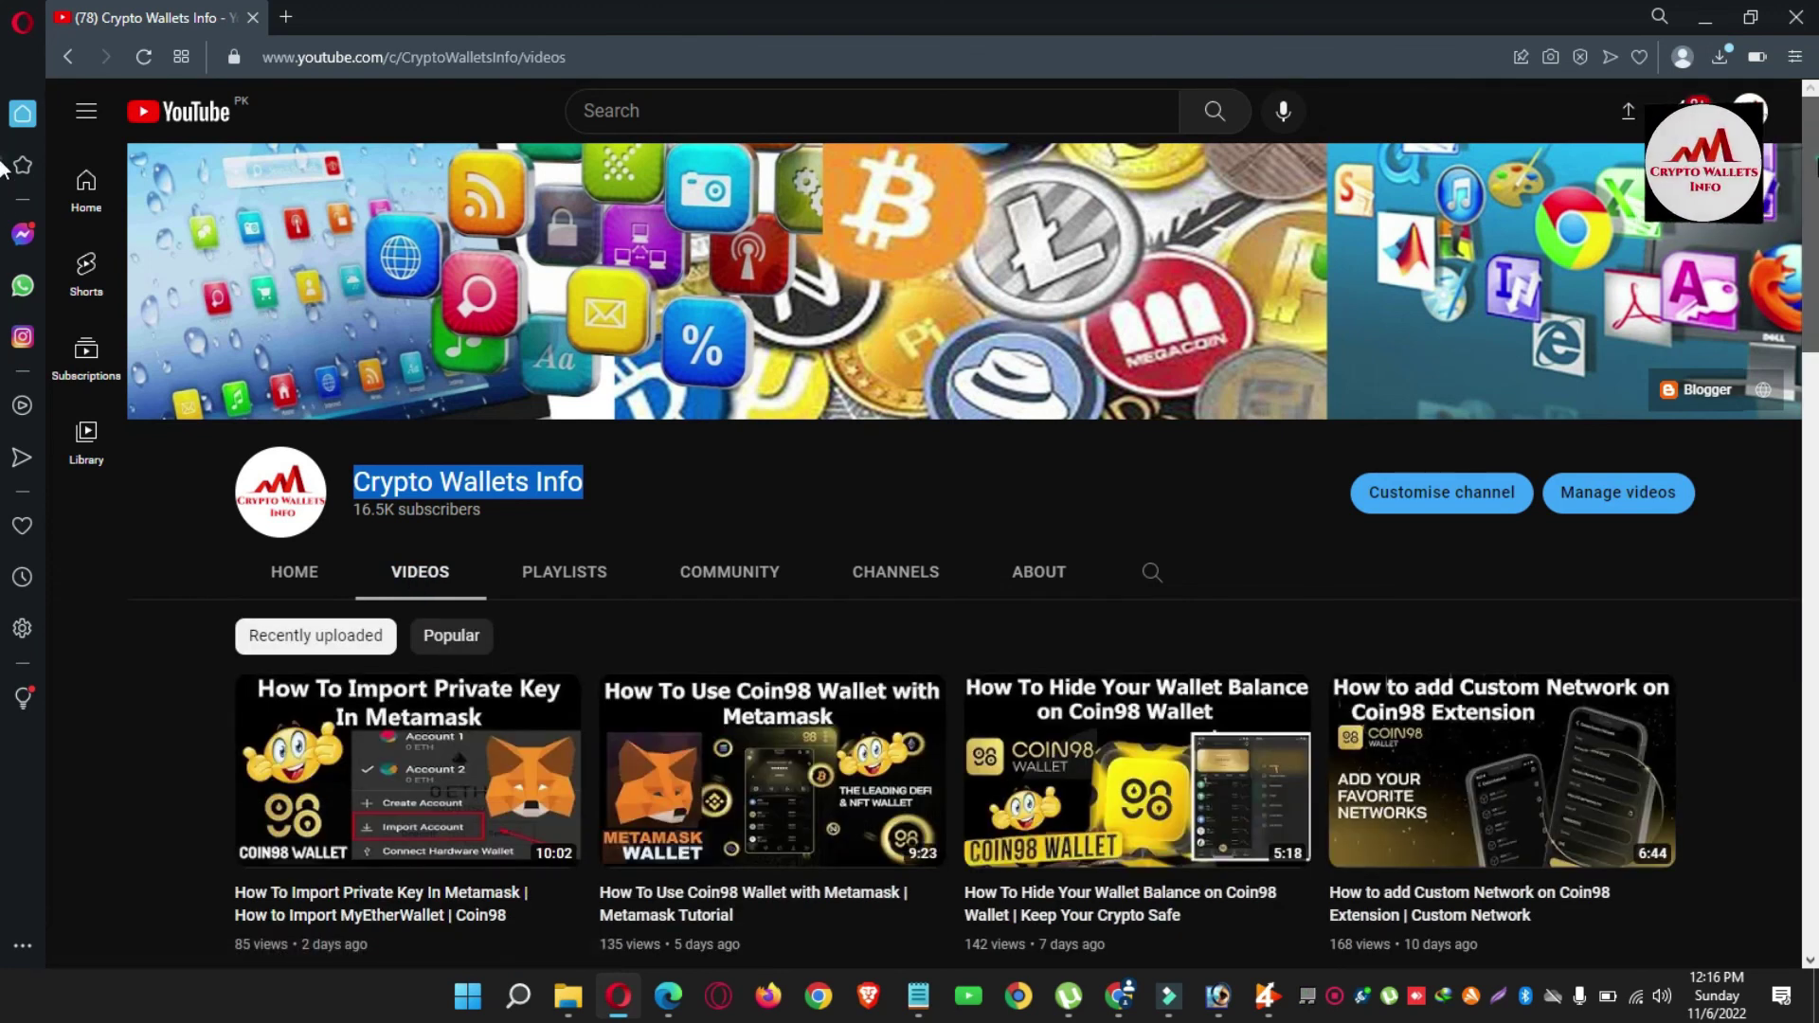
scroll(5, 208, "down", 3)
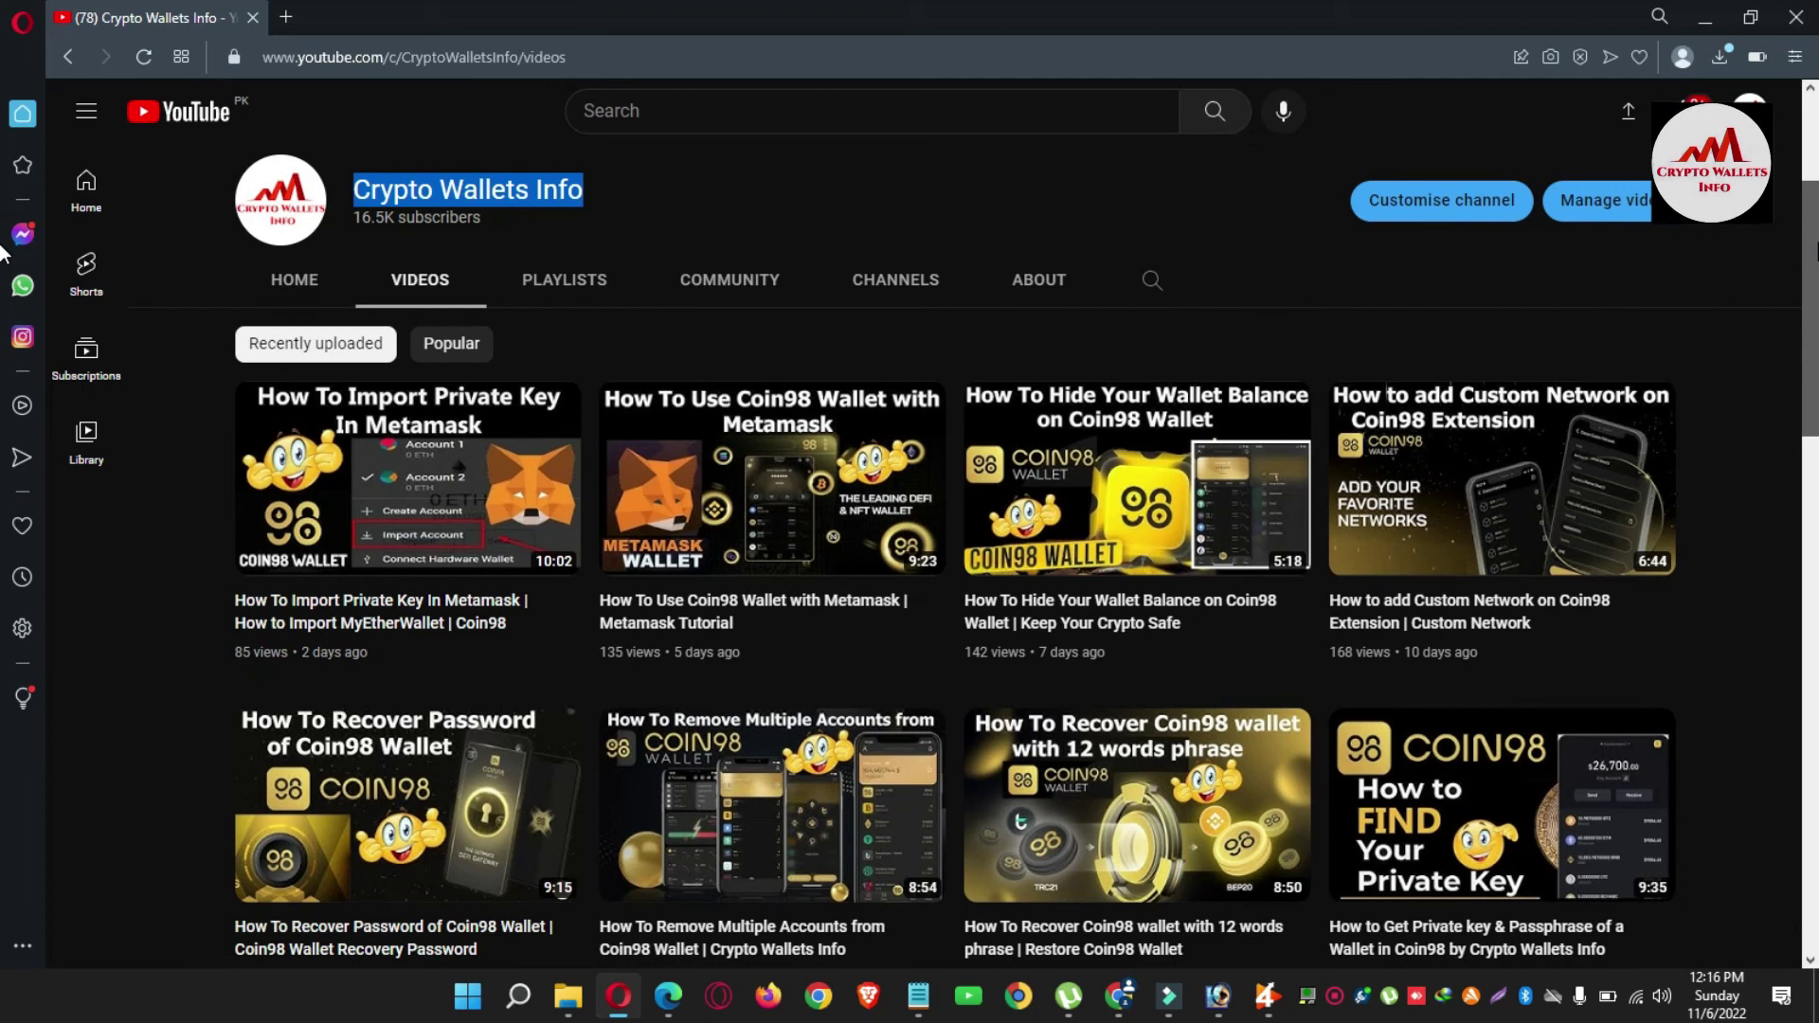
scroll(3, 284, "down", 6)
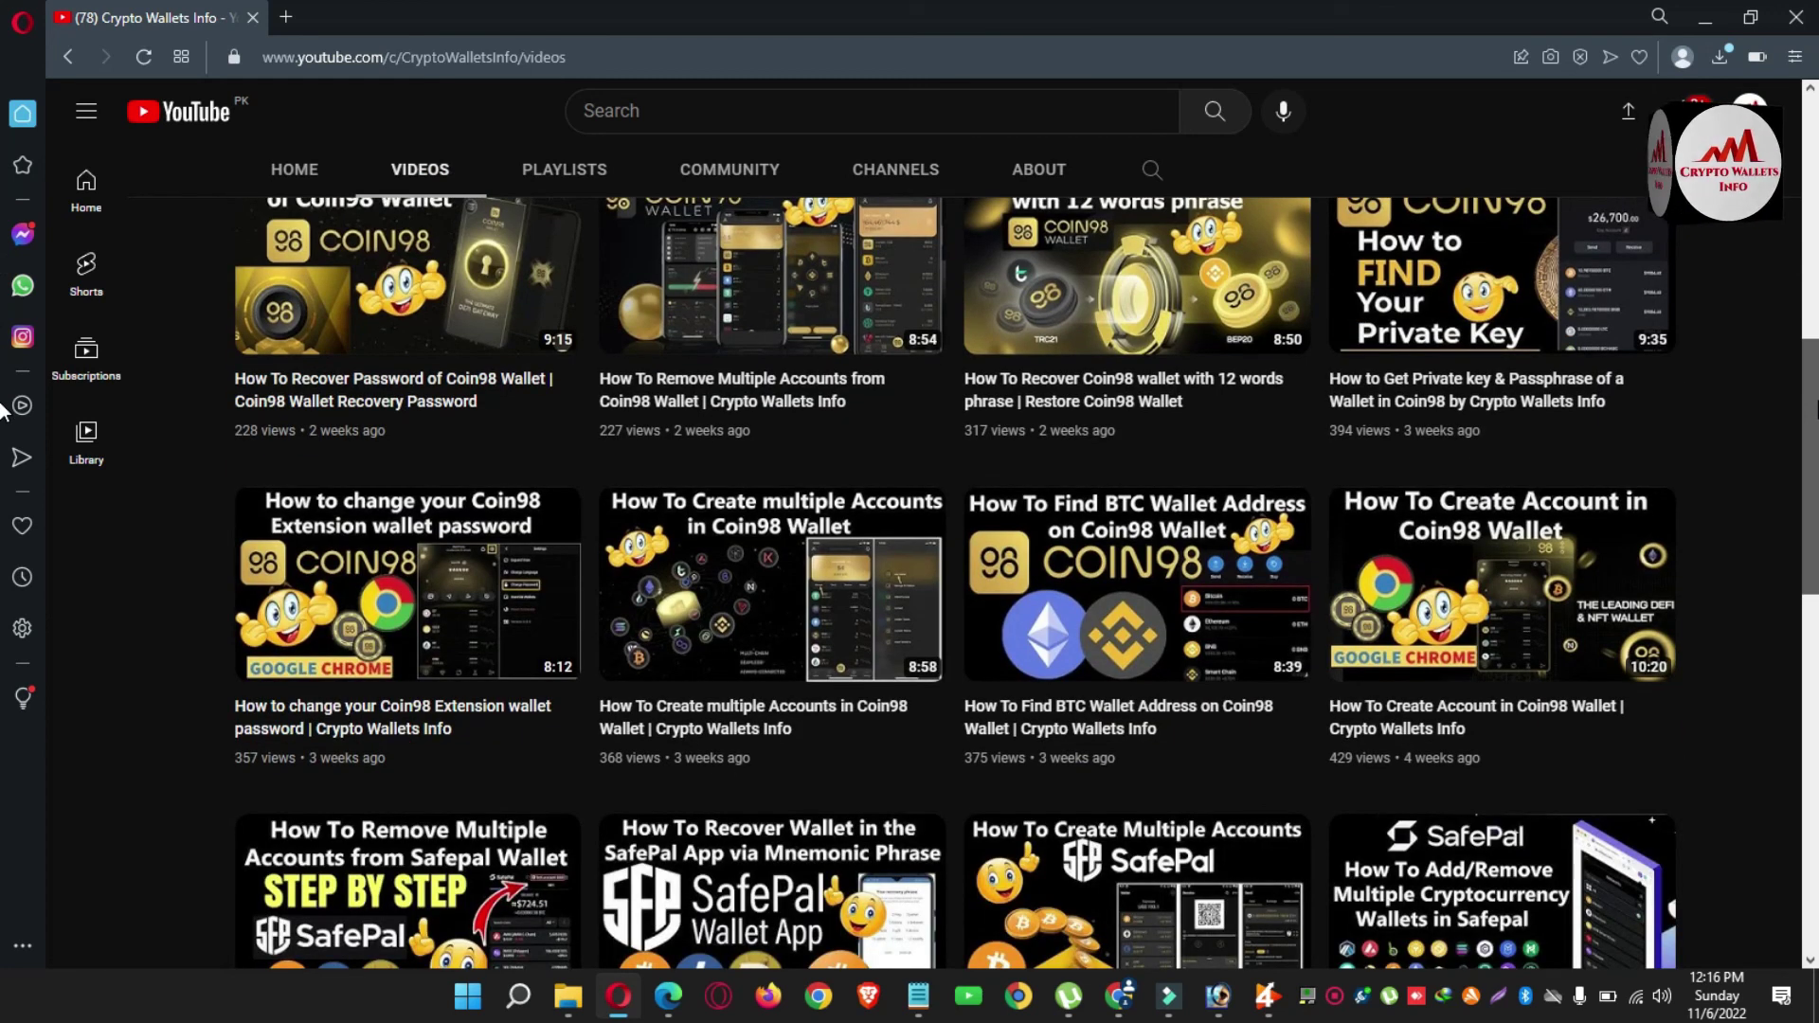
scroll(3, 405, "down", 2)
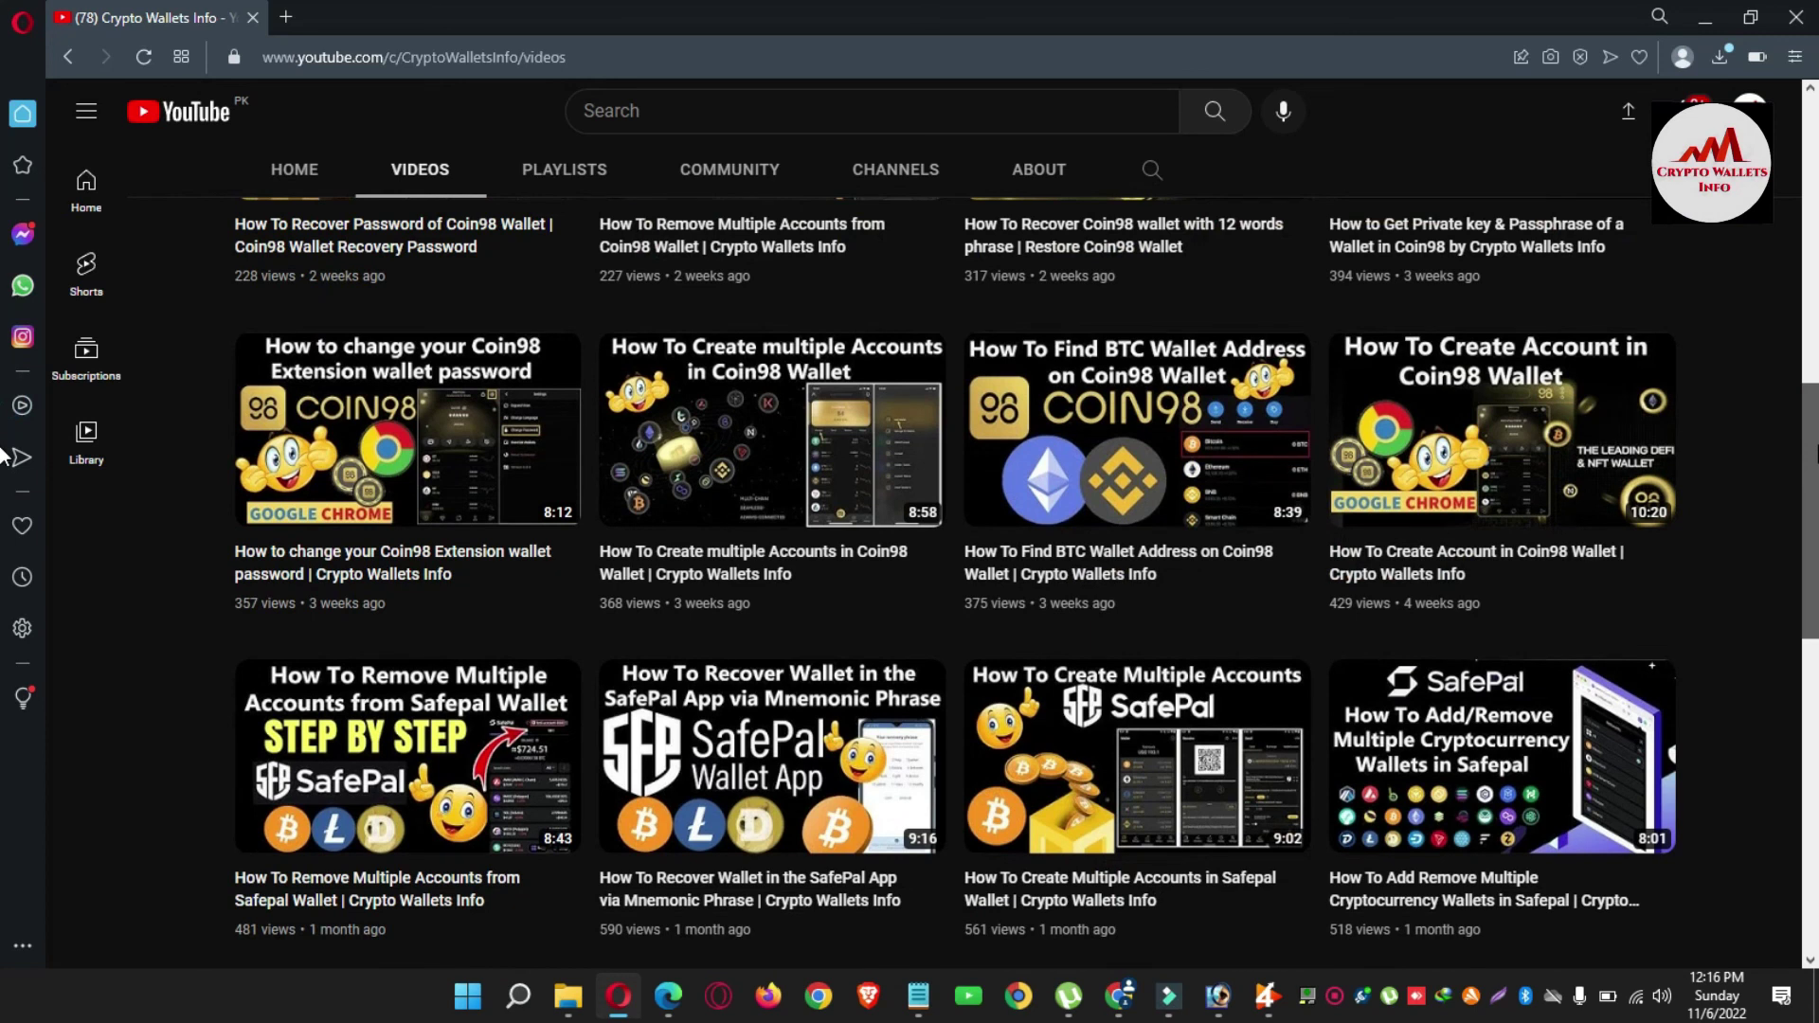
scroll(3, 458, "down", 4)
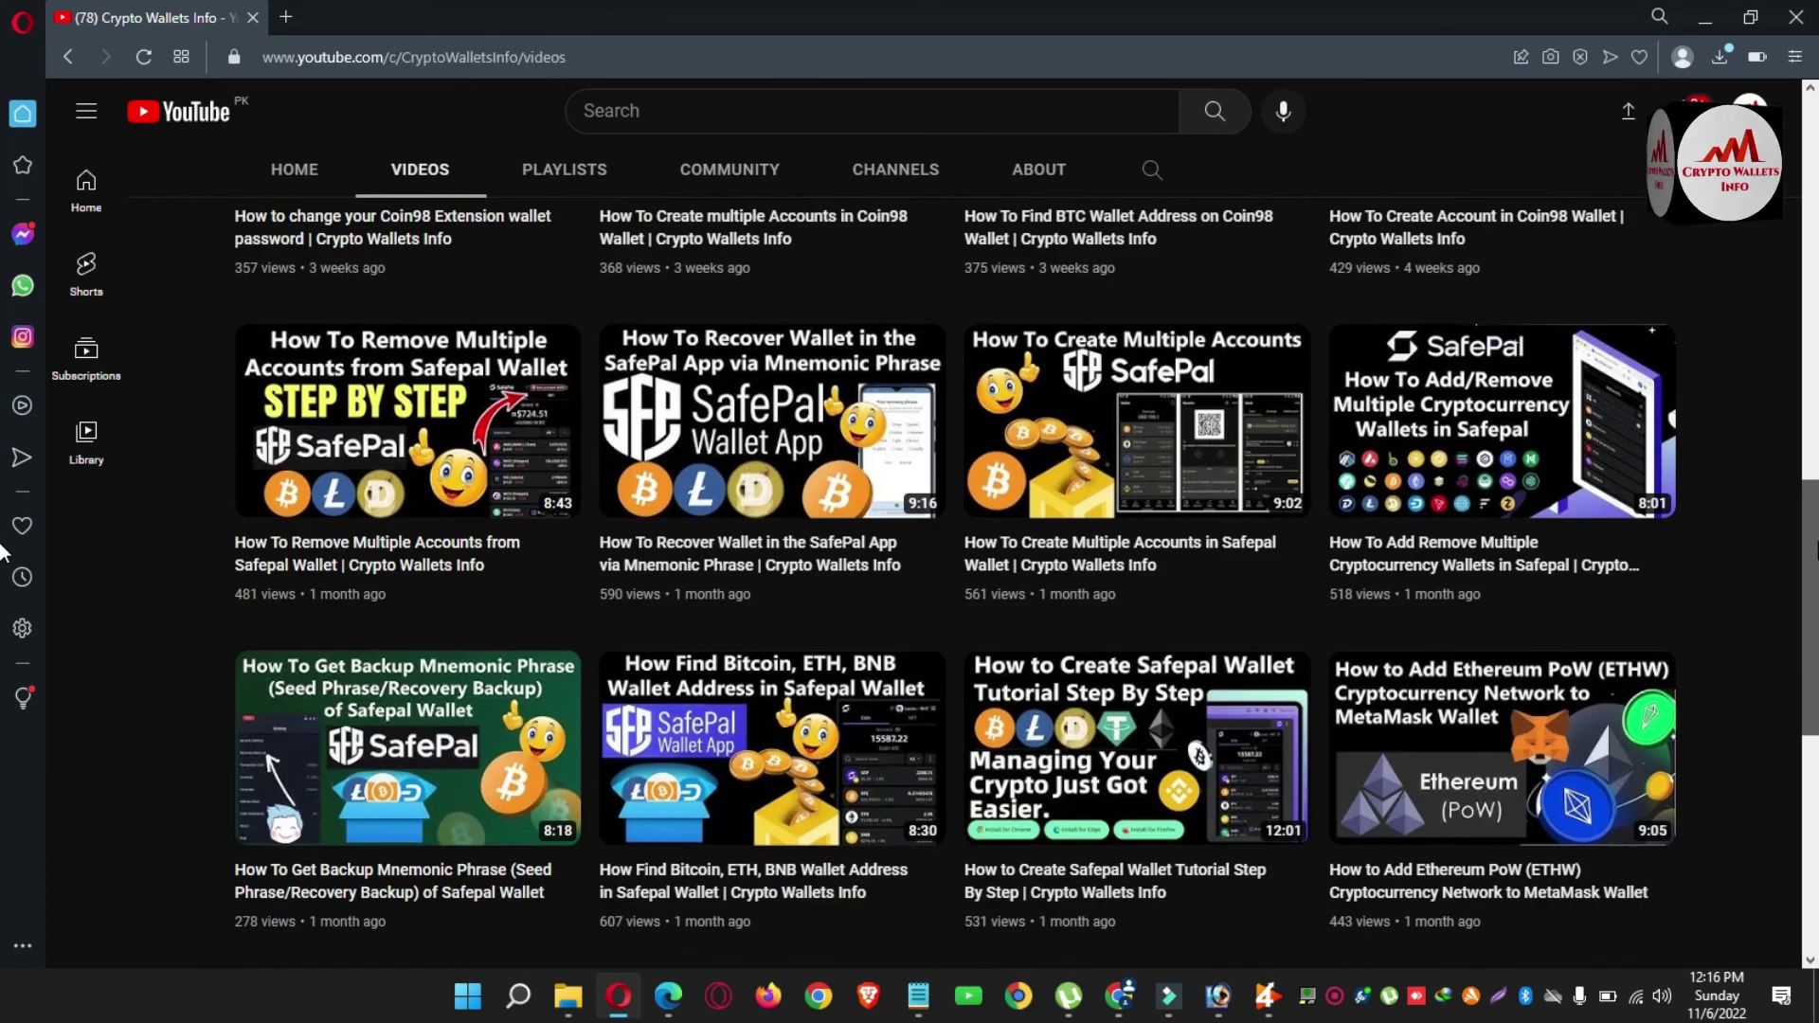